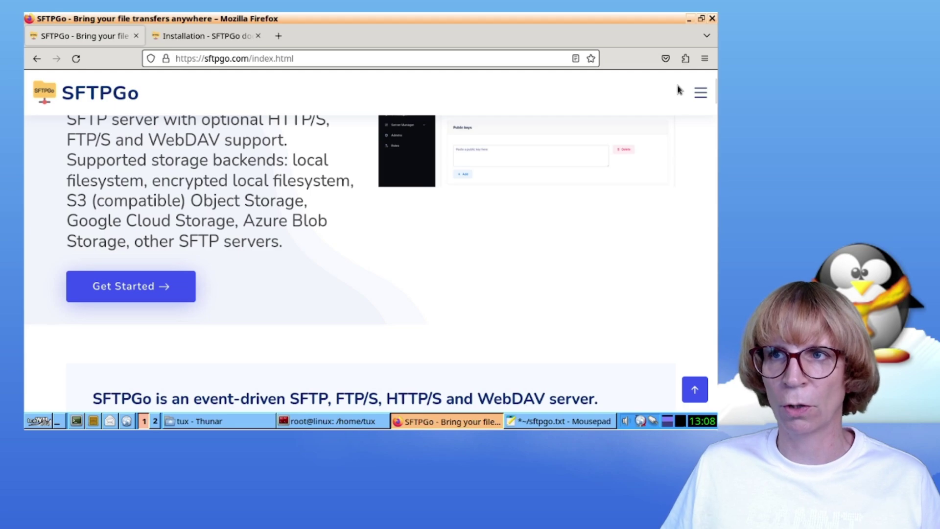
# - Go to the docs' Getting Started > Installation page and scroll to the Debian APT repo instructions
pyautogui.click(696, 95)
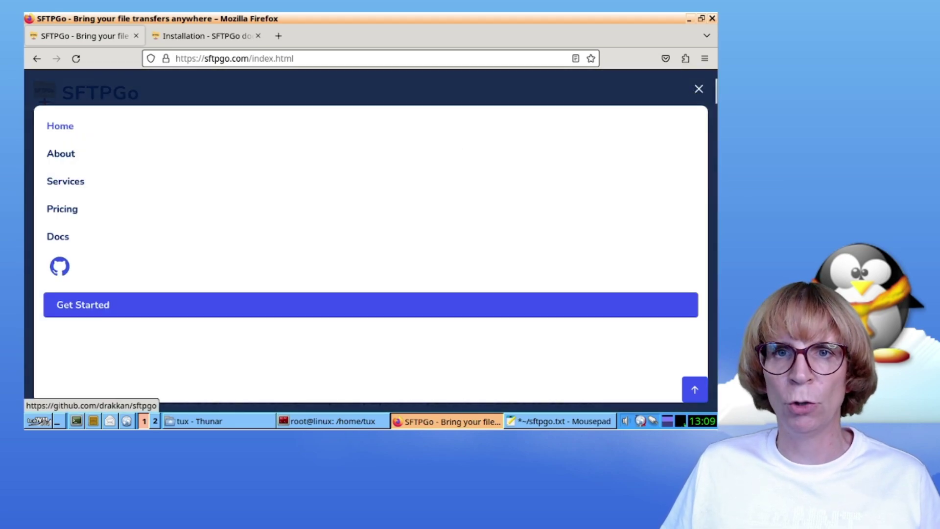
pyautogui.click(58, 236)
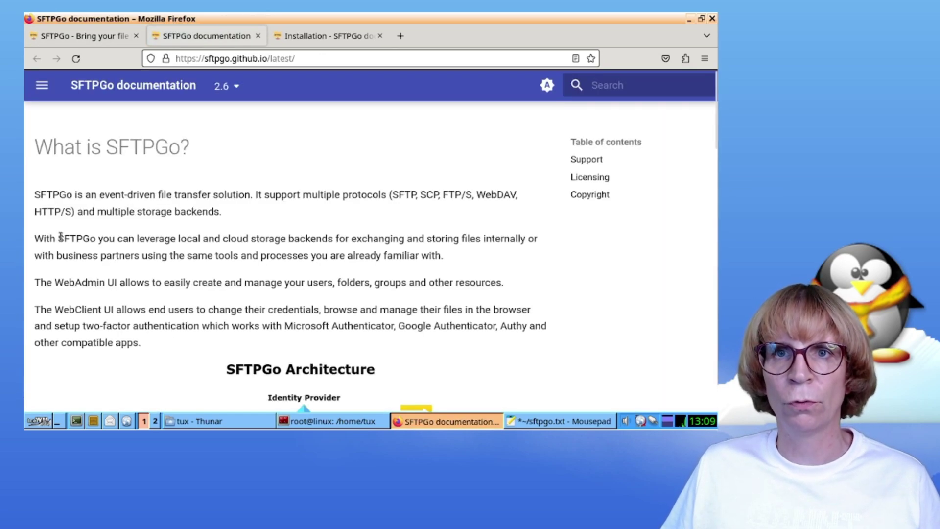
pyautogui.click(42, 86)
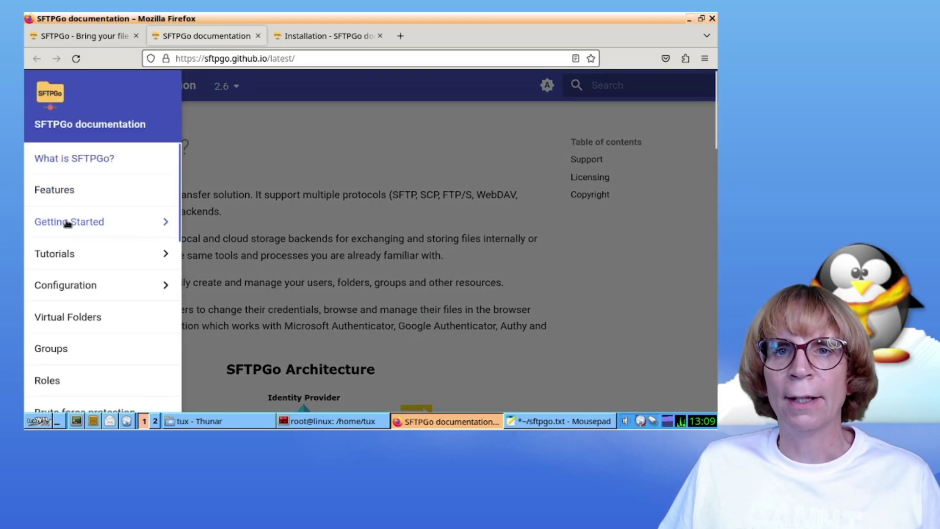
pyautogui.click(67, 223)
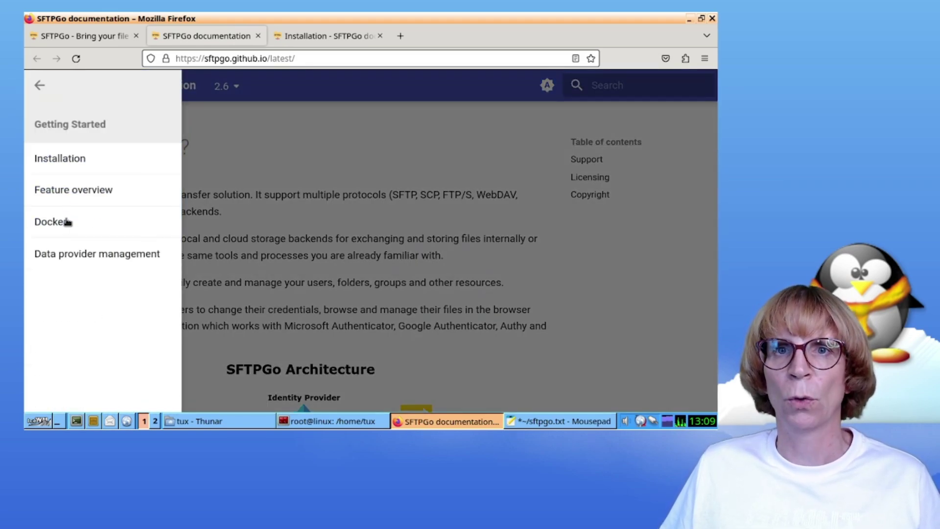
pyautogui.click(72, 161)
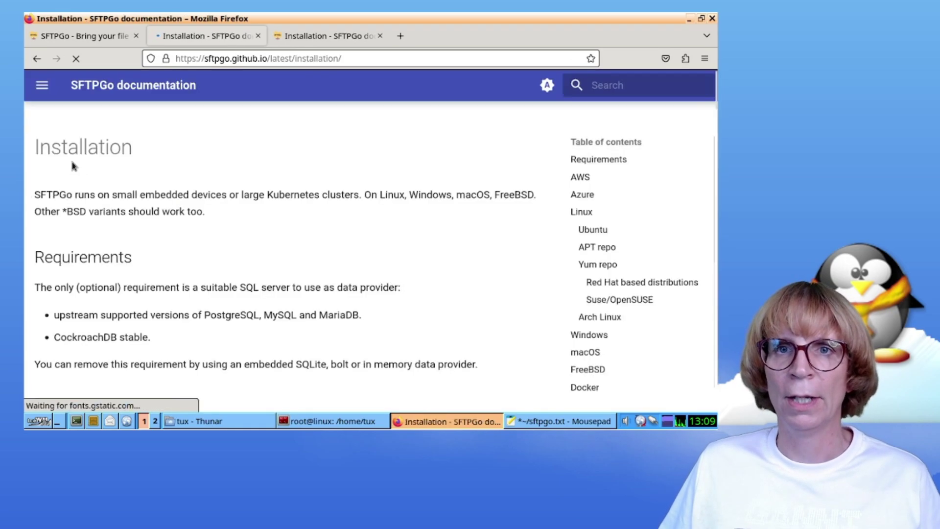
pyautogui.scroll(-3, 239, 238)
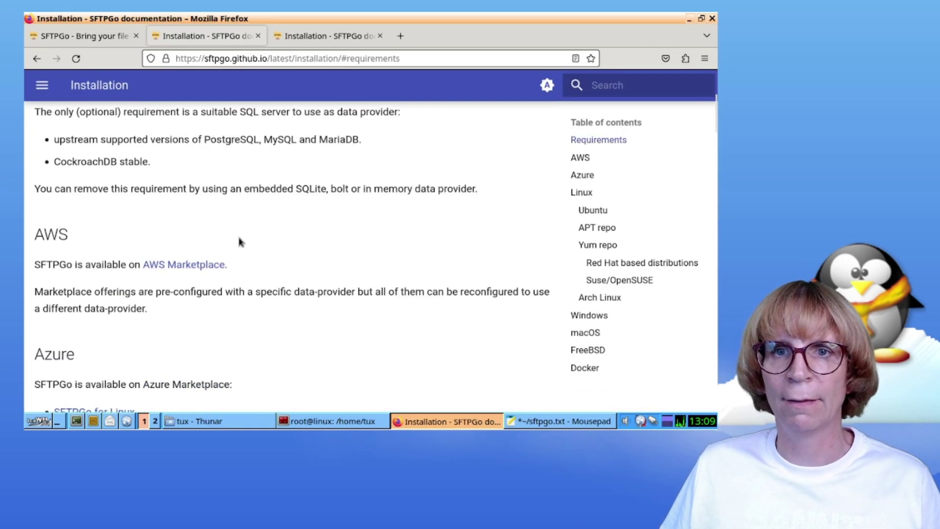
pyautogui.scroll(-5, 240, 240)
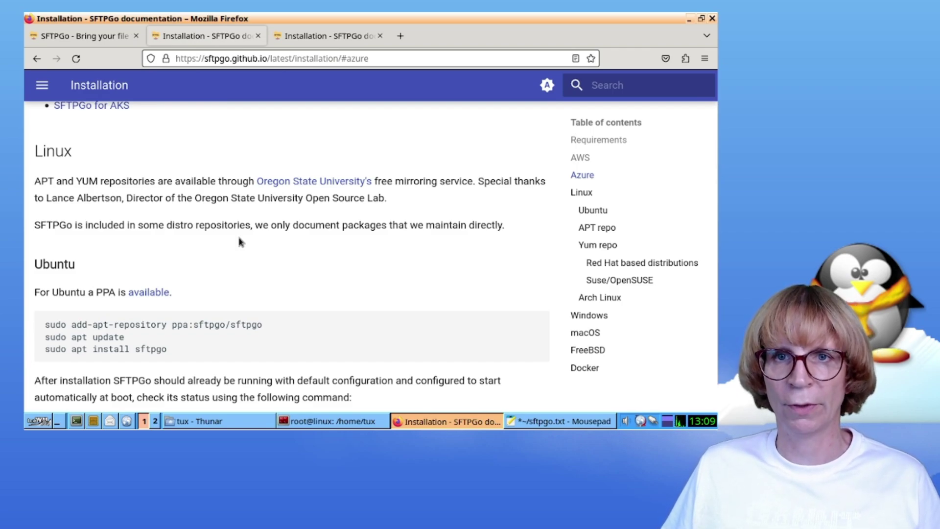
pyautogui.scroll(-3, 240, 241)
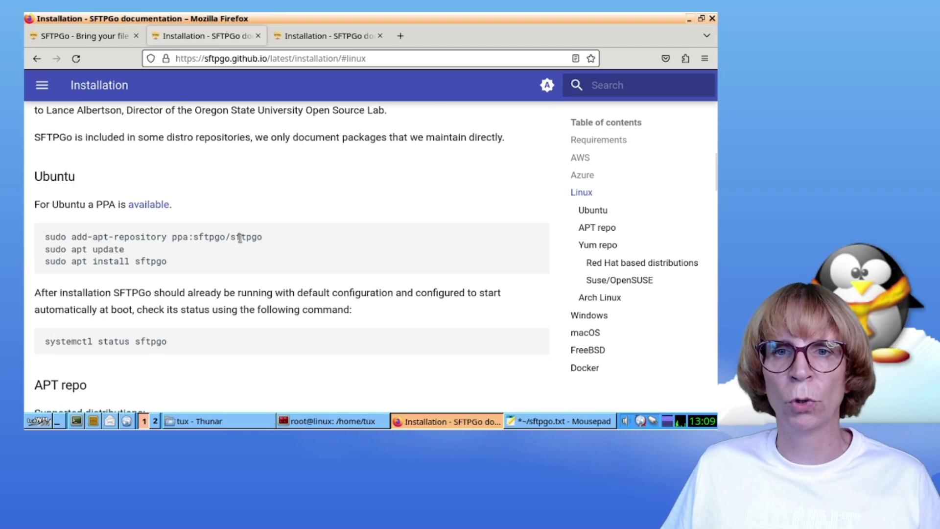
pyautogui.scroll(-3, 240, 238)
pyautogui.scroll(-3, 239, 240)
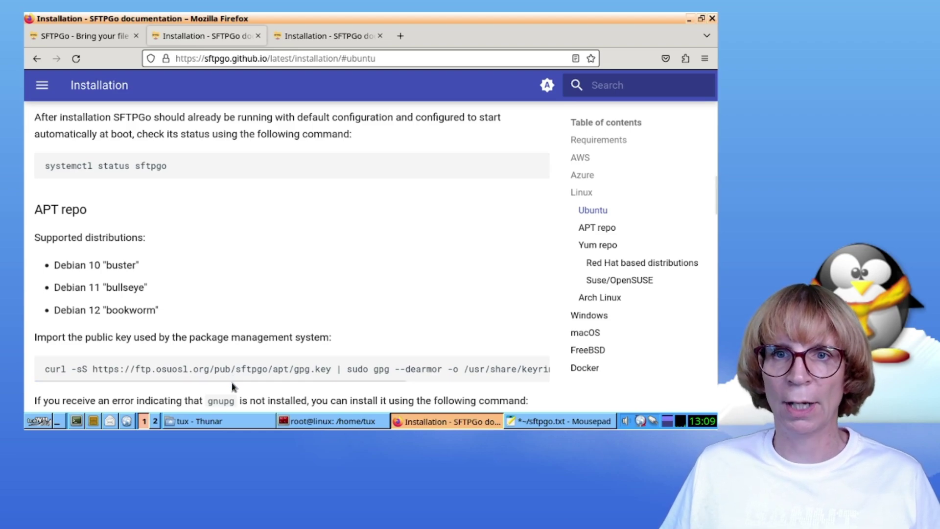
# - Clear the root terminal, install curl with sudo apt install curl, then exit the root shell
pyautogui.click(340, 422)
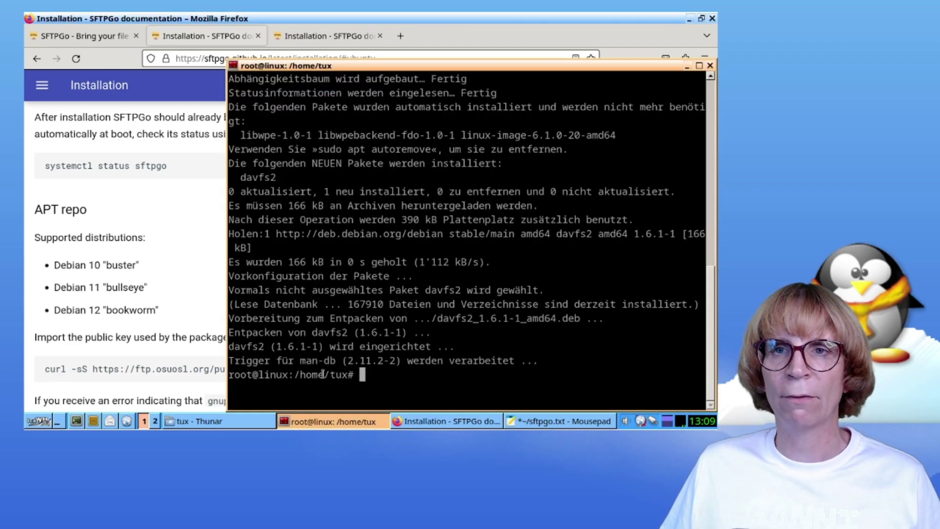
pyautogui.write('clear')
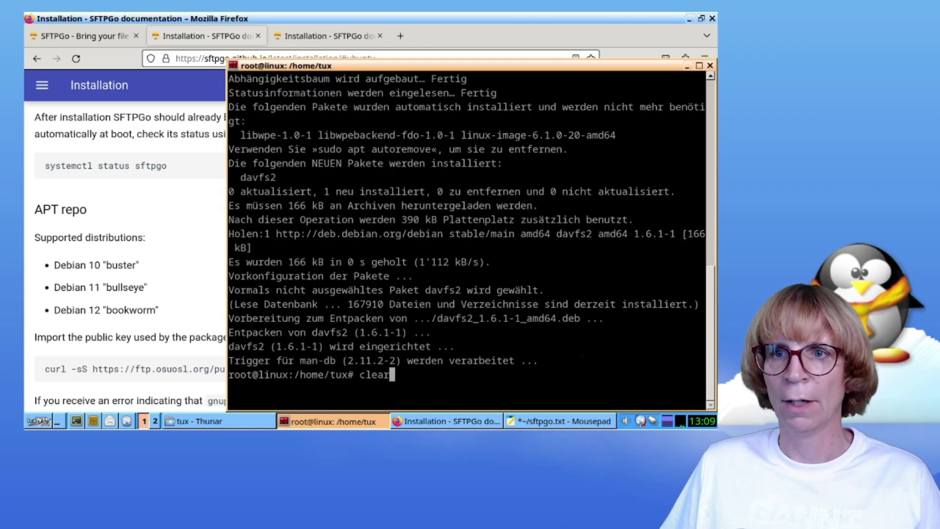
pyautogui.press('Return')
pyautogui.write('s')
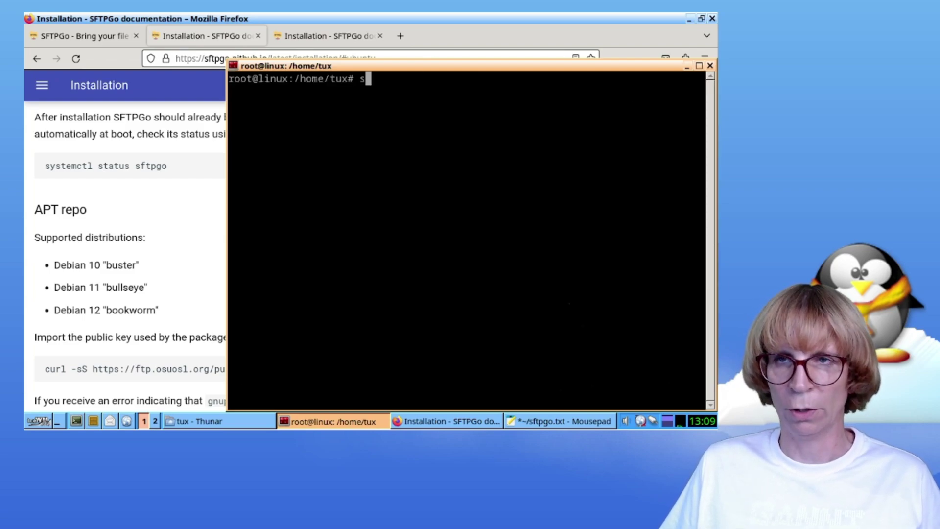
pyautogui.write('udo apt install ')
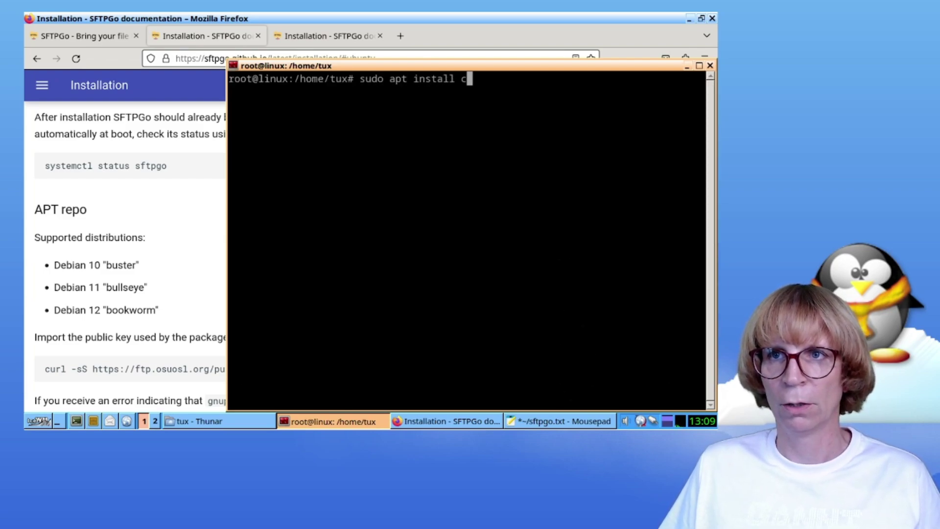
pyautogui.write('curl')
pyautogui.press('Return')
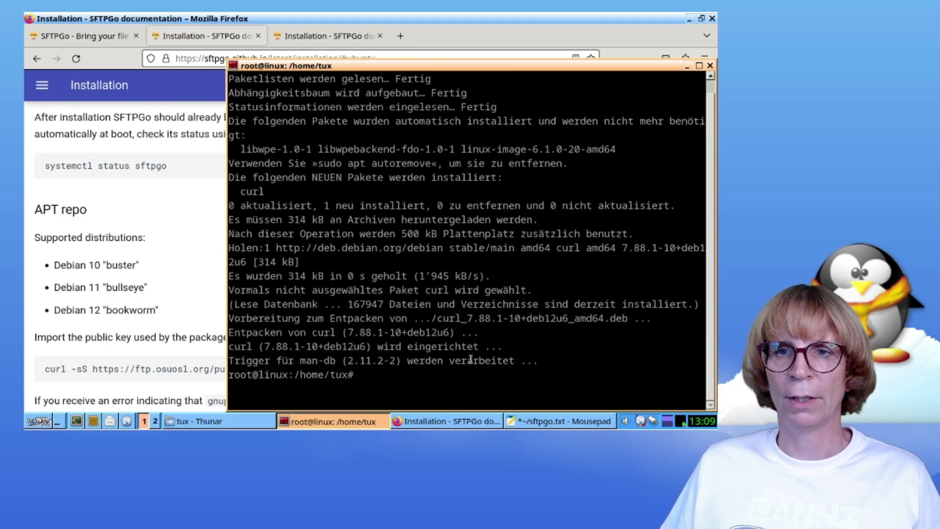
pyautogui.hotkey('ctrl', 'd')
# - Copy the gnupg install command from the docs and run it in the terminal
pyautogui.click(169, 365)
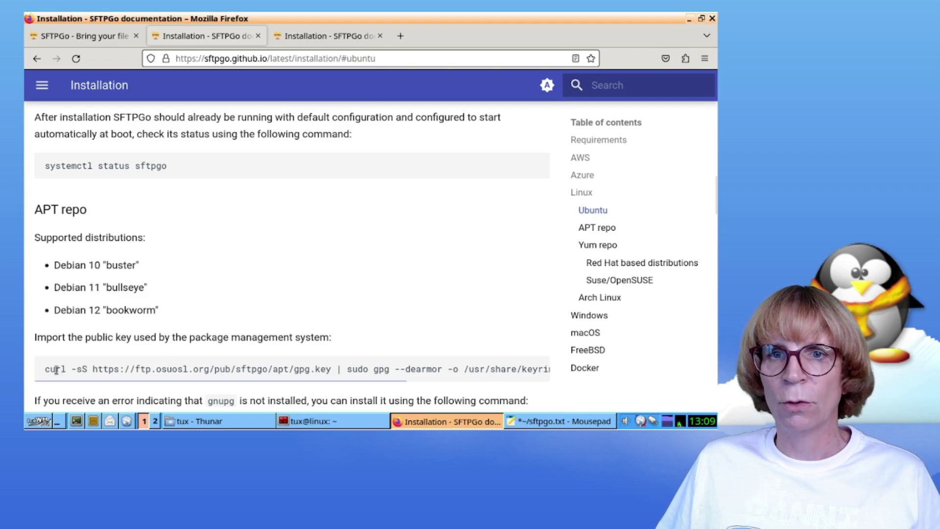
pyautogui.moveTo(40, 372); pyautogui.dragTo(187, 371)
pyautogui.scroll(-3, 213, 305)
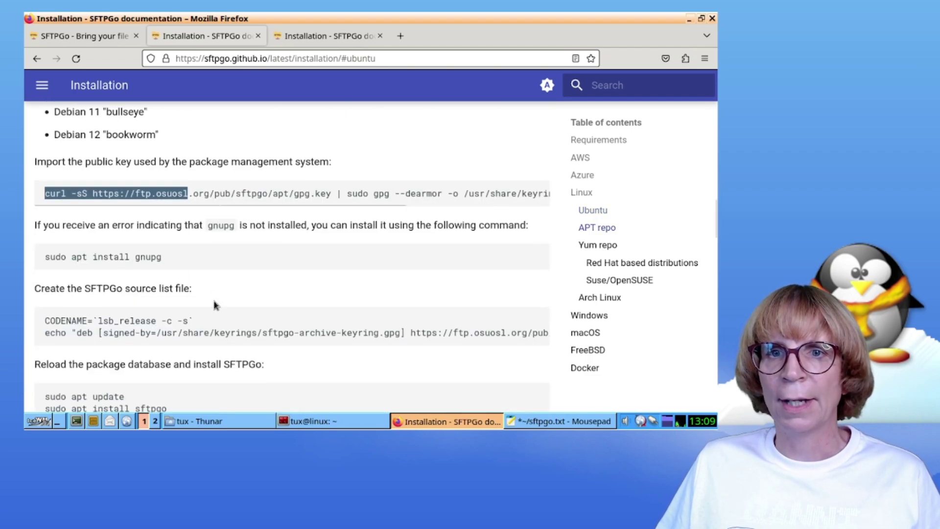
pyautogui.click(309, 190)
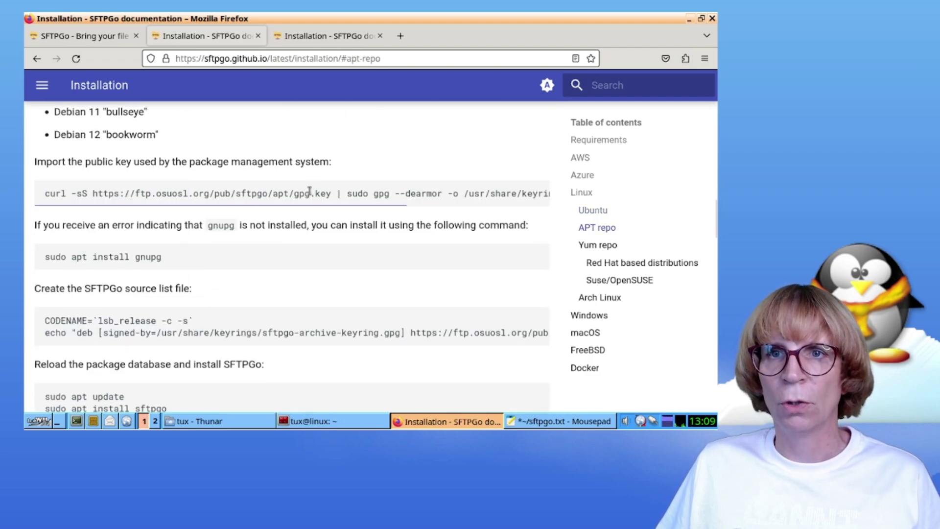
pyautogui.moveTo(45, 192); pyautogui.dragTo(527, 192)
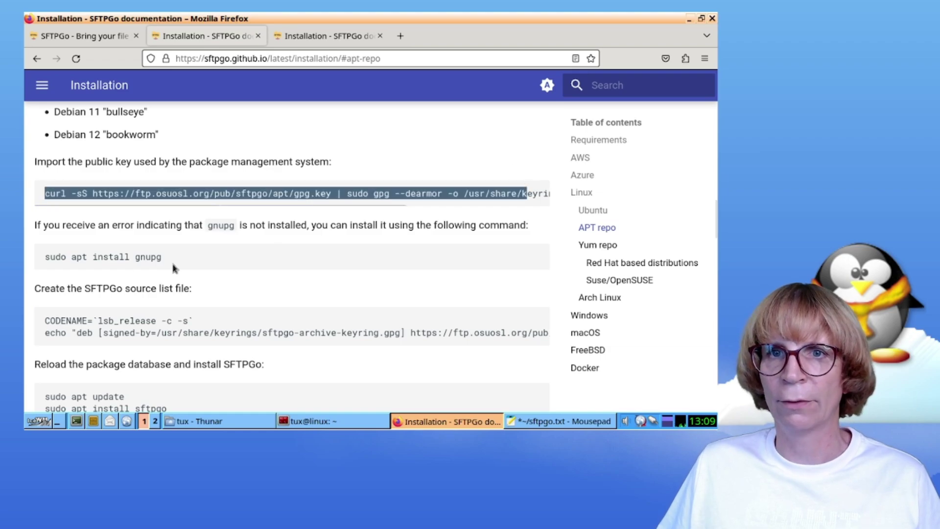
pyautogui.moveTo(170, 257); pyautogui.dragTo(45, 257)
pyautogui.hotkey('alt', 'Tab')
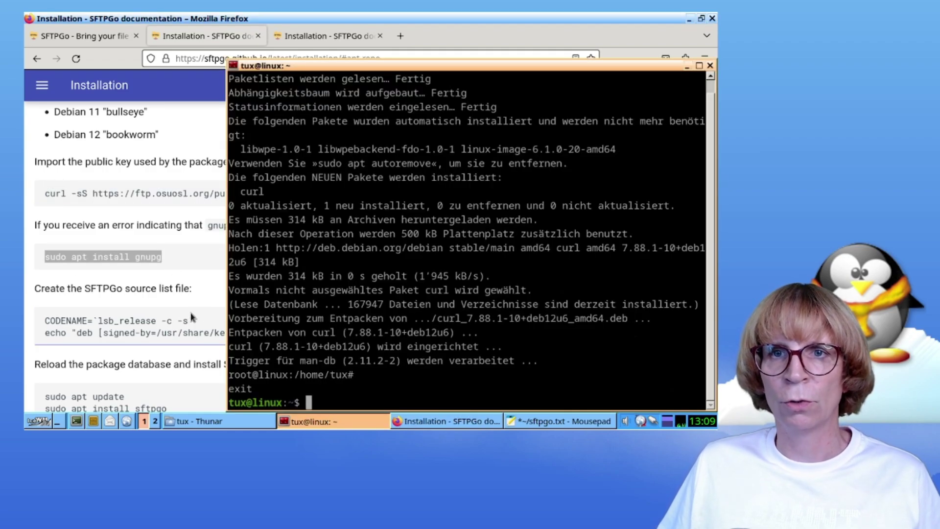
pyautogui.middleClick(392, 314)
pyautogui.press('Return')
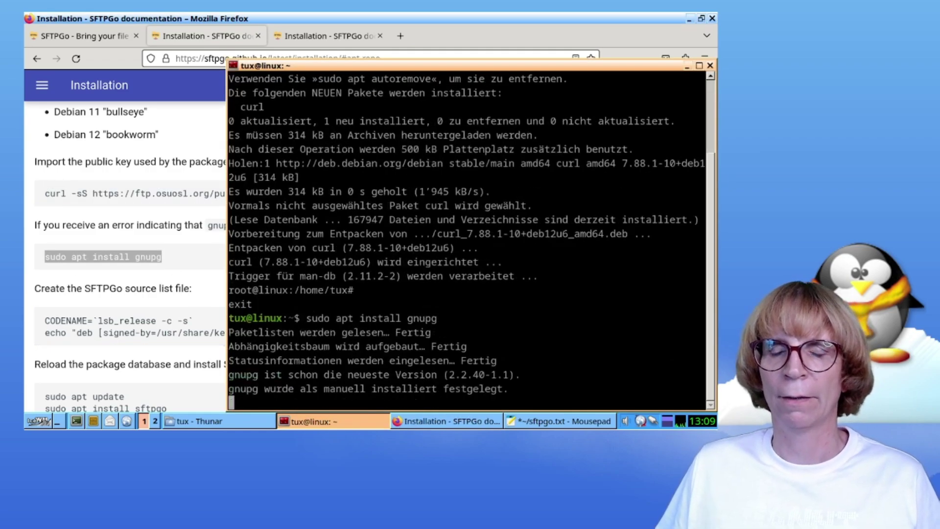
# - Import the SFTPGo signing key into /usr/share/keyrings/sftpgo-archive-keyring.gpg via curl | gpg --dearmor
pyautogui.hotkey('alt', 'Tab')
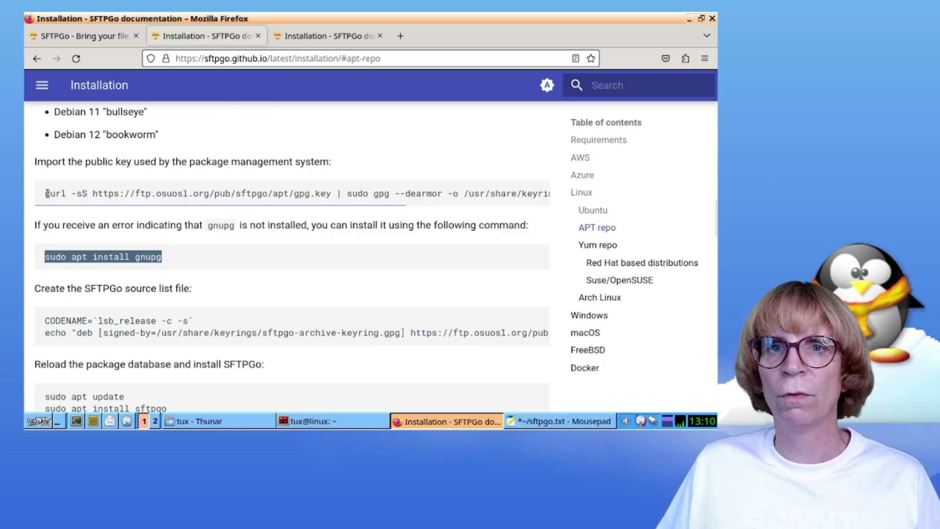
pyautogui.moveTo(43, 198); pyautogui.dragTo(561, 196)
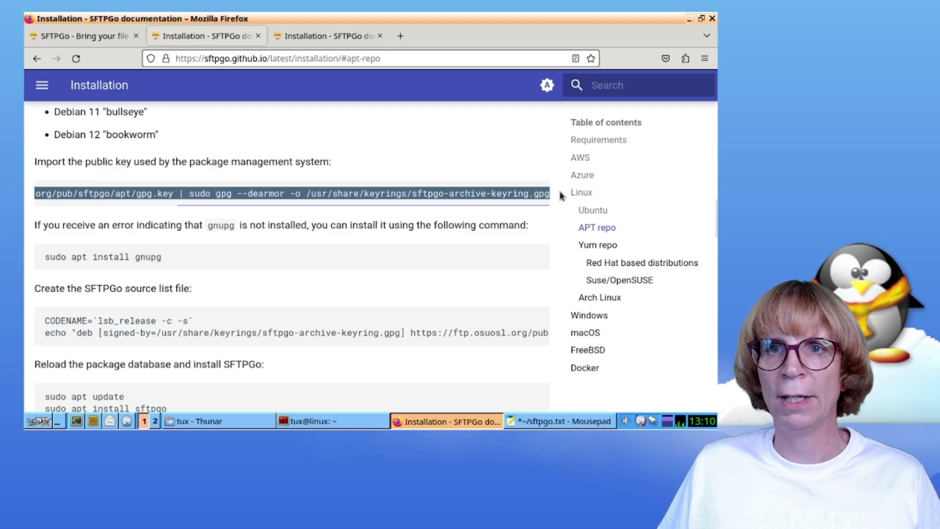
pyautogui.click(318, 421)
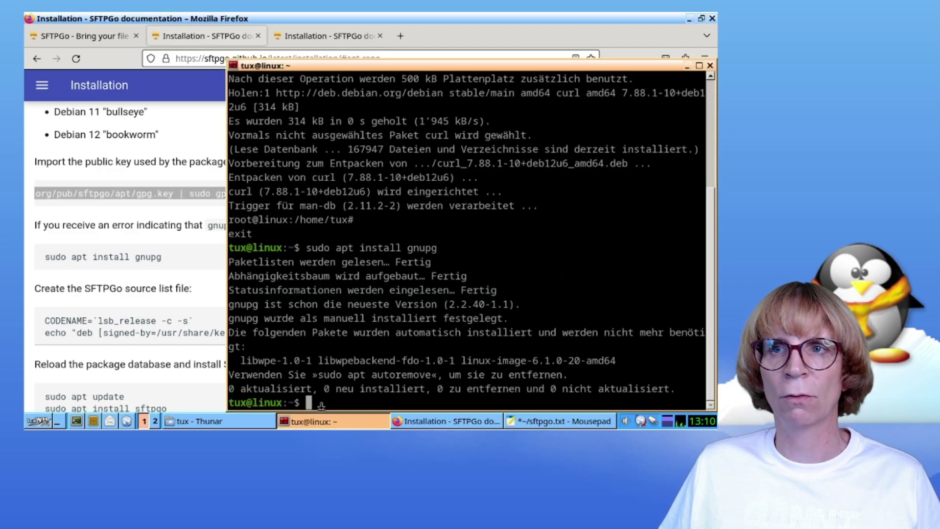
pyautogui.middleClick(373, 311)
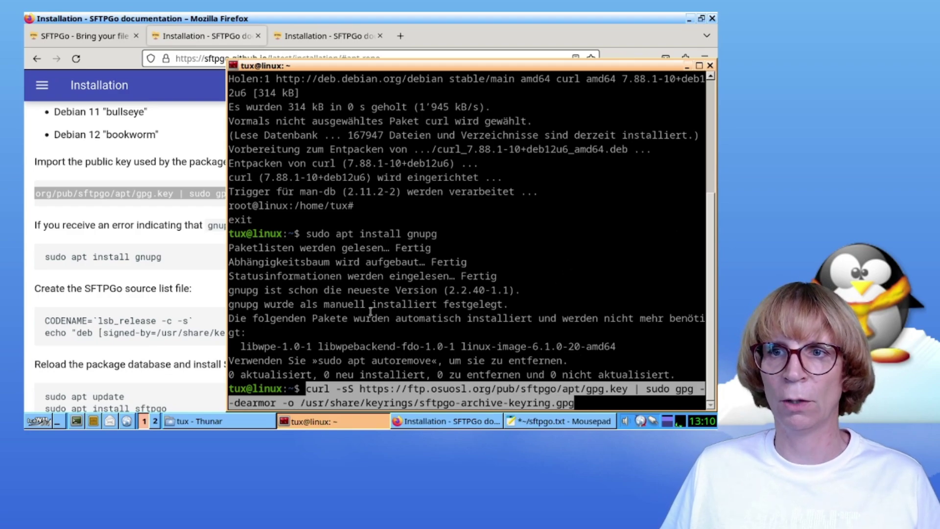
pyautogui.press('Return')
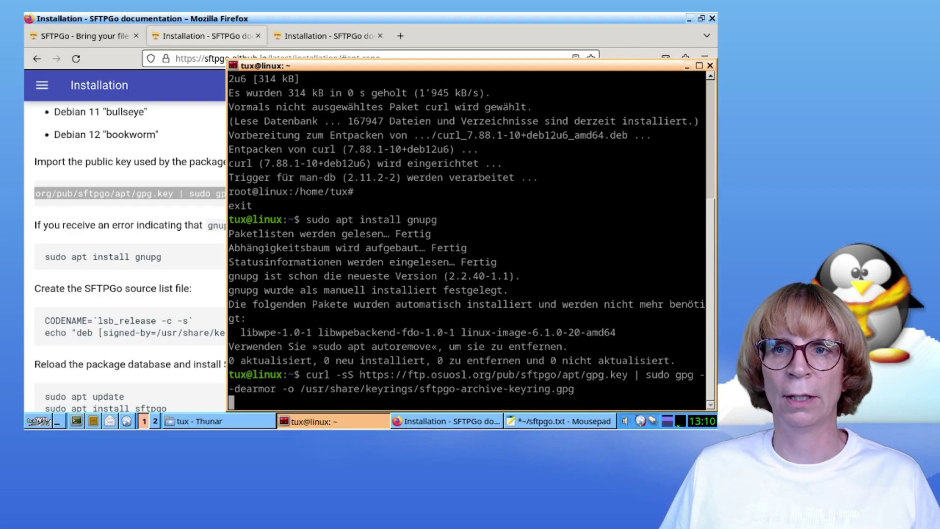
pyautogui.click(143, 293)
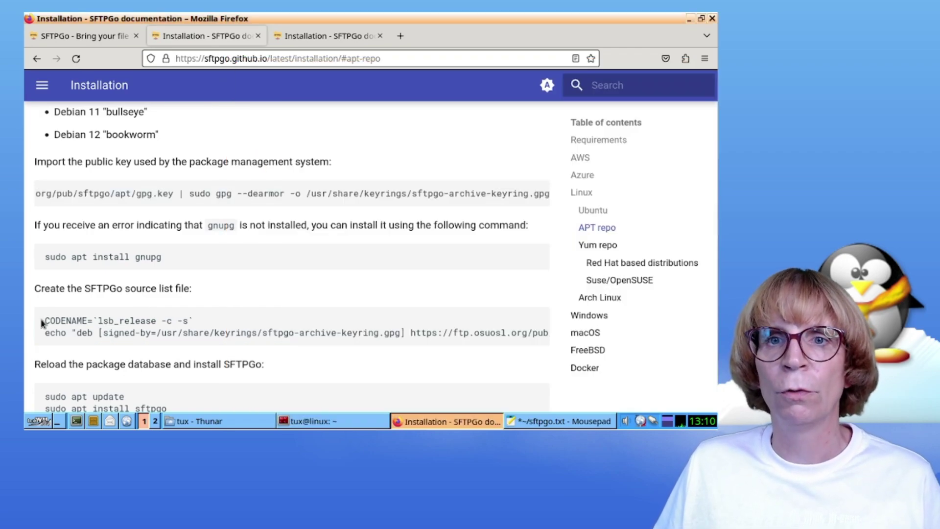
# - Run the CODENAME assignment and lsb_release -c -s to confirm the bookworm codename
pyautogui.moveTo(43, 323); pyautogui.dragTo(203, 318)
pyautogui.moveTo(44, 321); pyautogui.dragTo(217, 323)
pyautogui.hotkey('ctrl', 'c')
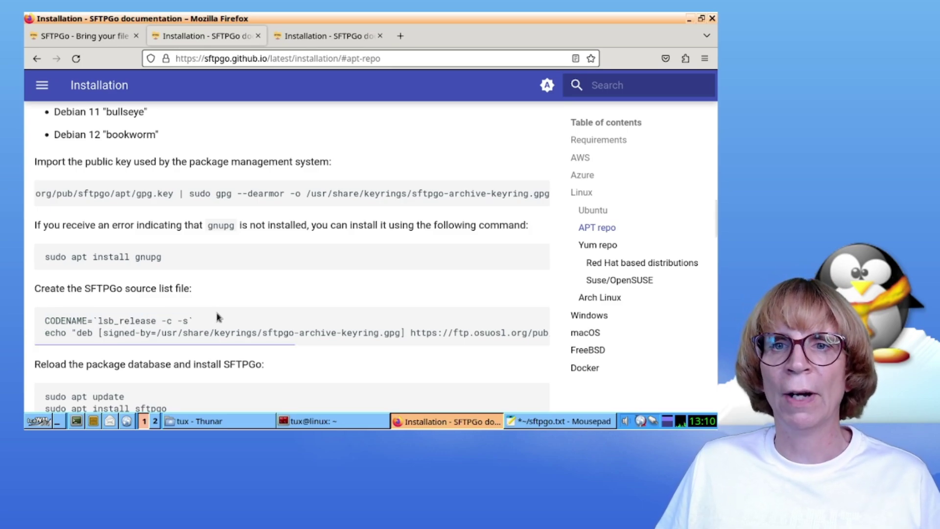
pyautogui.hotkey('alt', 'Tab')
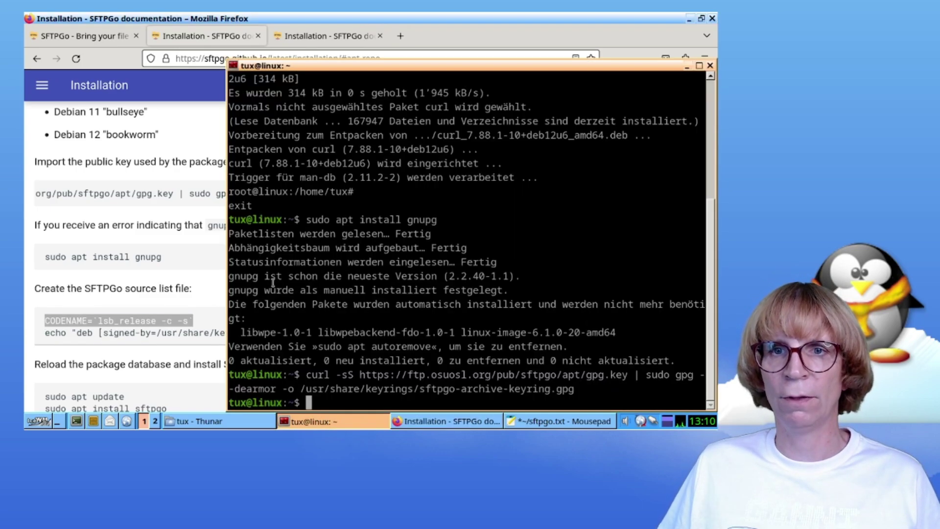
pyautogui.middleClick(310, 284)
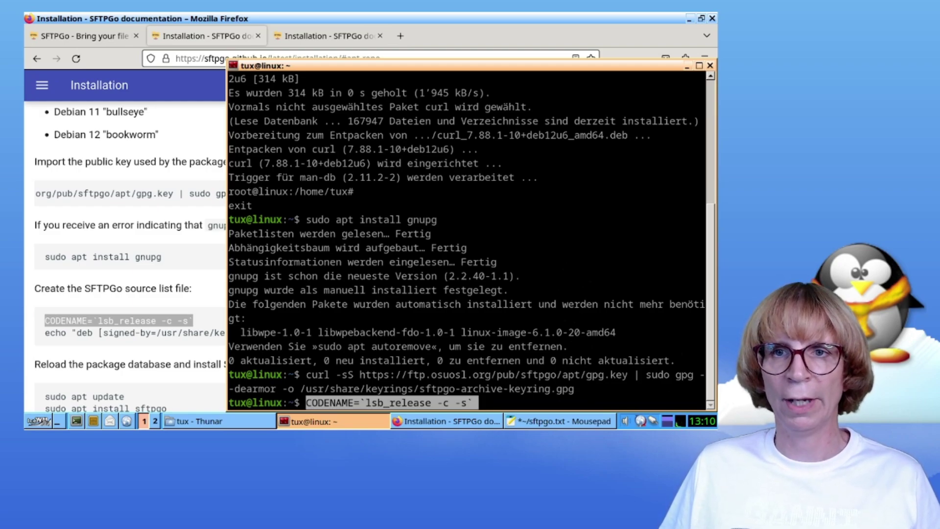
pyautogui.press('Return')
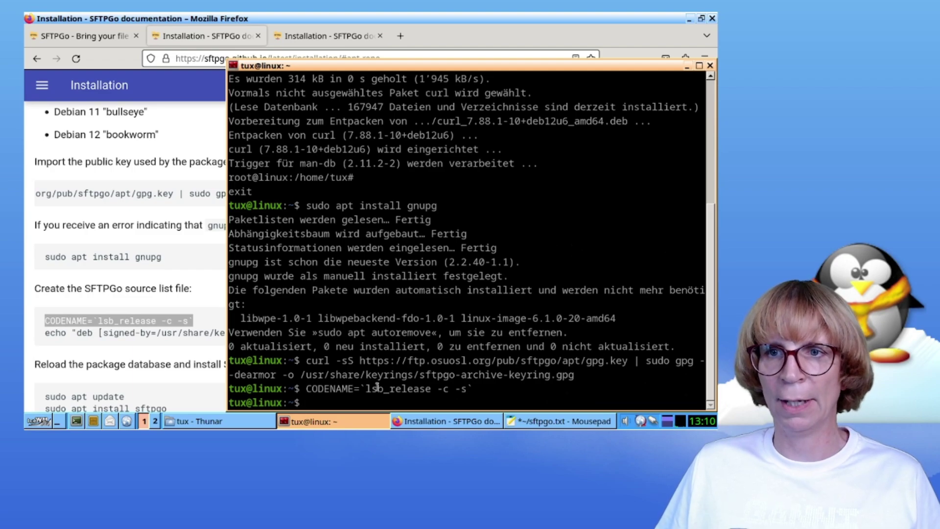
pyautogui.moveTo(366, 388); pyautogui.dragTo(467, 385)
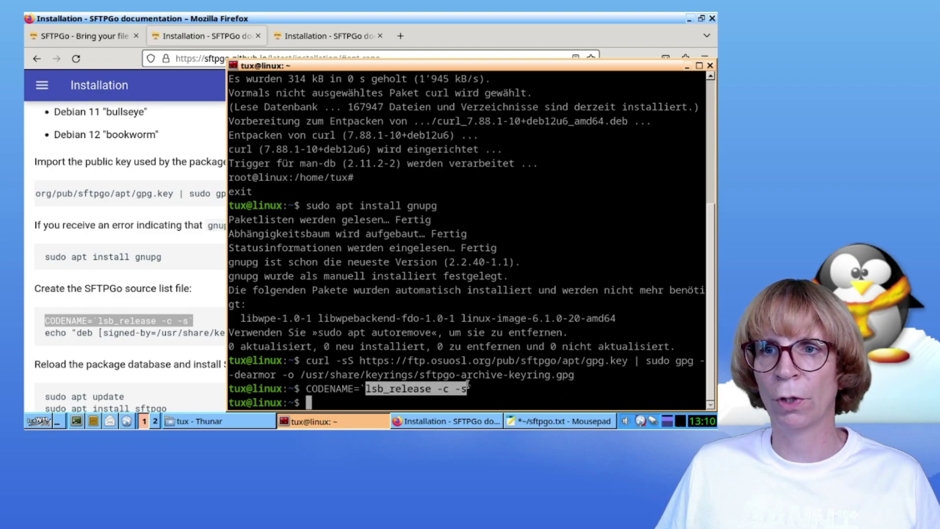
pyautogui.middleClick(410, 249)
pyautogui.press('Return')
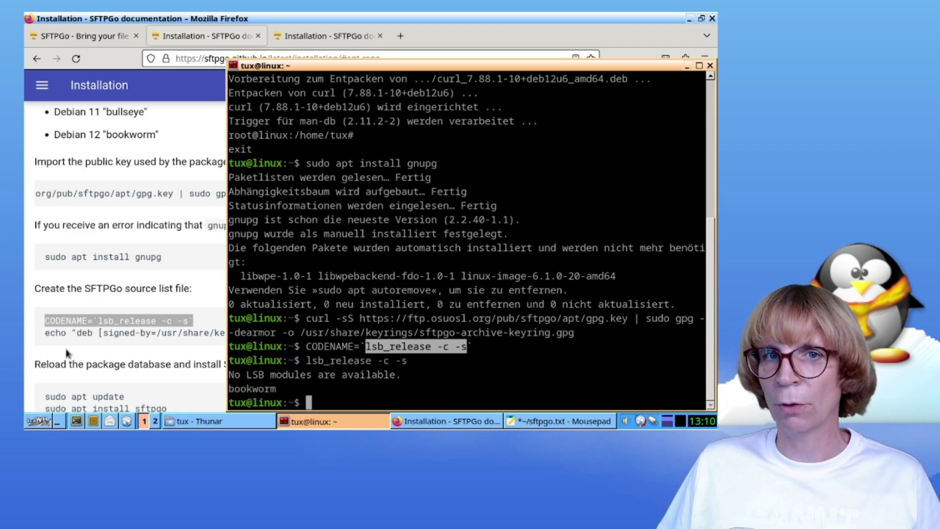
# - Create /etc/apt/sources.list.d/sftpgo.list with the SFTPGo bookworm repository entry
pyautogui.click(43, 338)
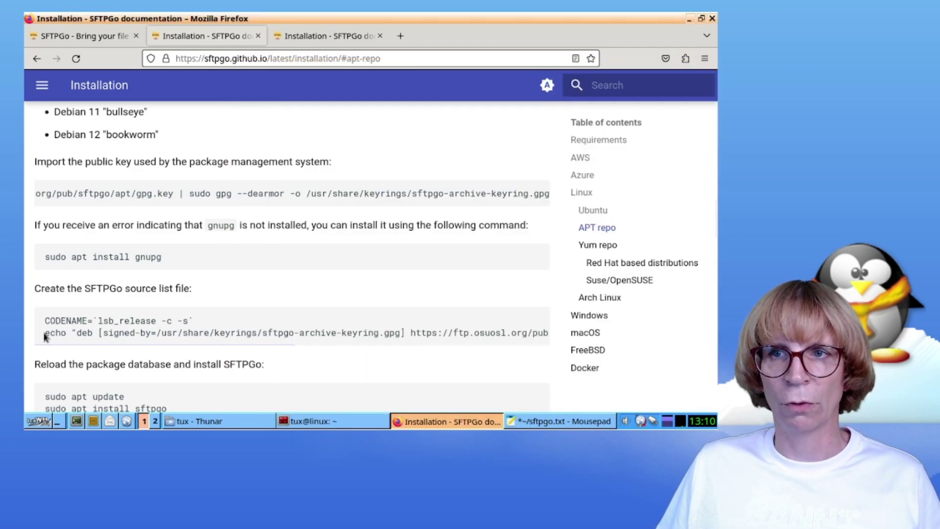
pyautogui.moveTo(44, 337)
pyautogui.mouseDown()
pyautogui.moveTo(578, 338)
pyautogui.moveTo(525, 338)
pyautogui.moveTo(553, 339)
pyautogui.mouseUp()
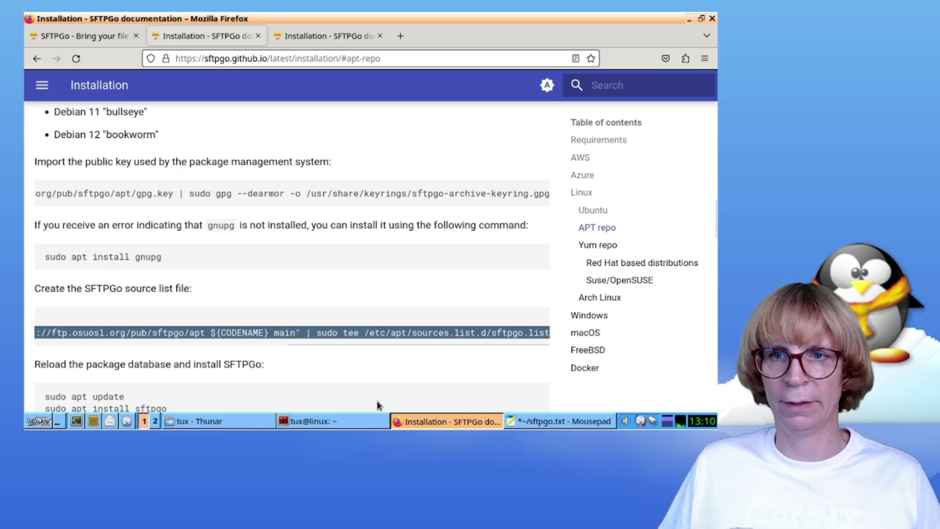
pyautogui.click(360, 423)
pyautogui.middleClick(302, 310)
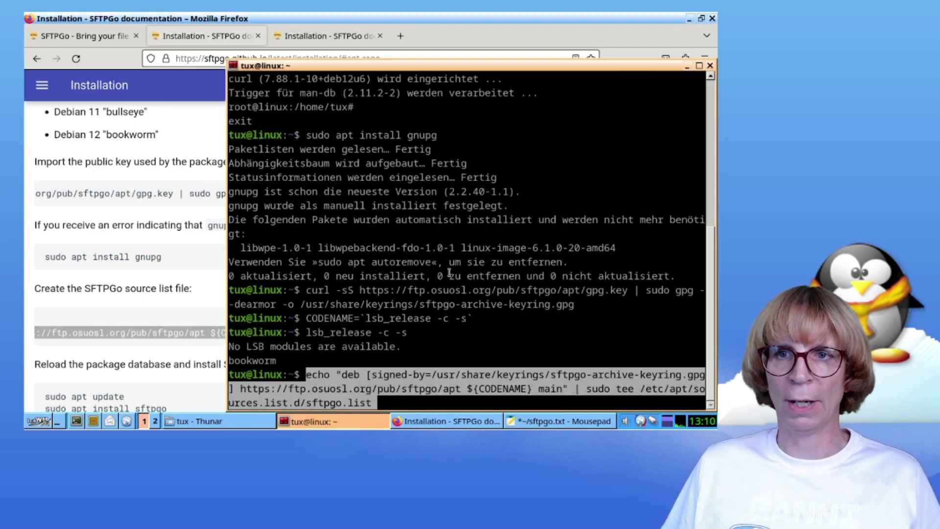
pyautogui.press('Return')
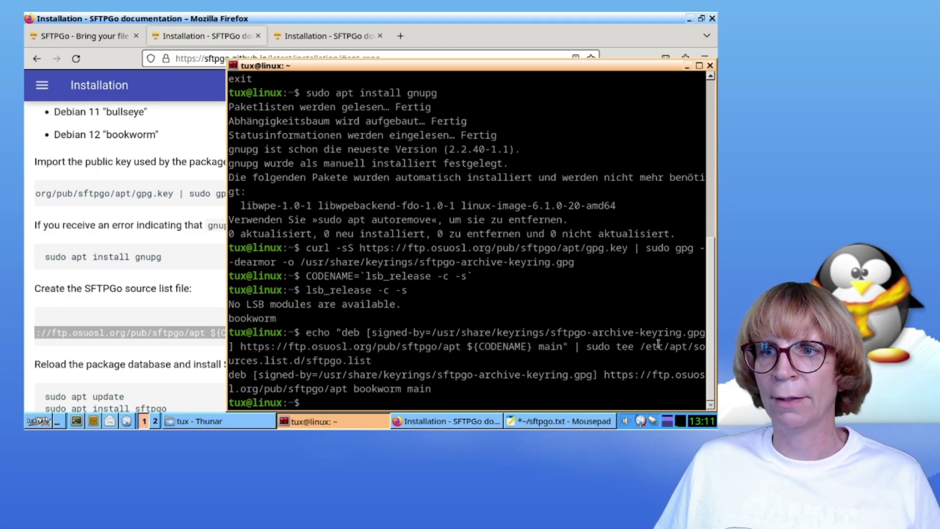
# - Print the sftpgo.list file with cat and check its bookworm entry
pyautogui.moveTo(639, 346); pyautogui.dragTo(372, 361)
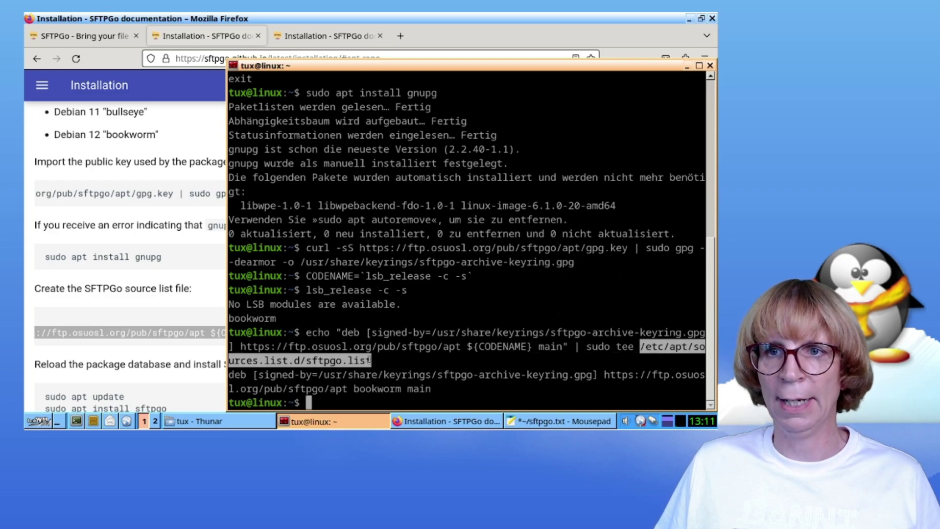
pyautogui.write('cat')
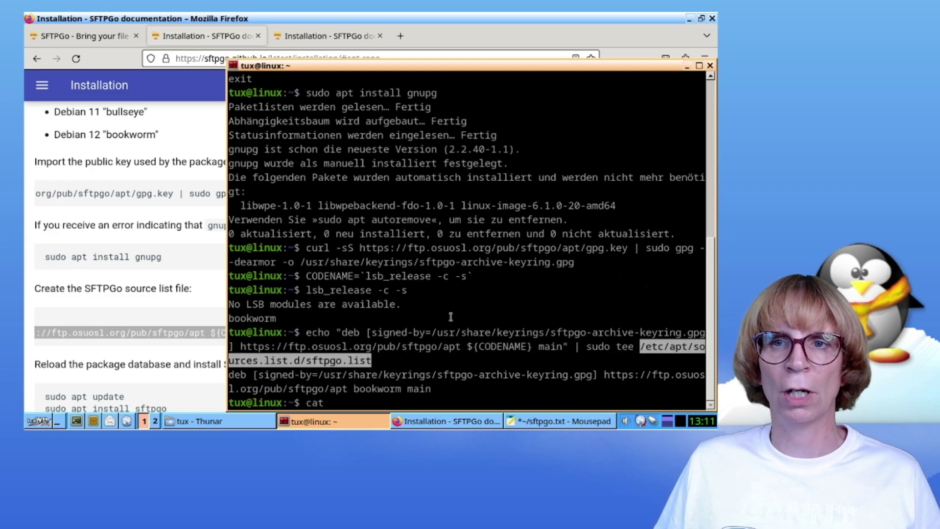
pyautogui.scroll(1, 436, 318)
pyautogui.middleClick(435, 318)
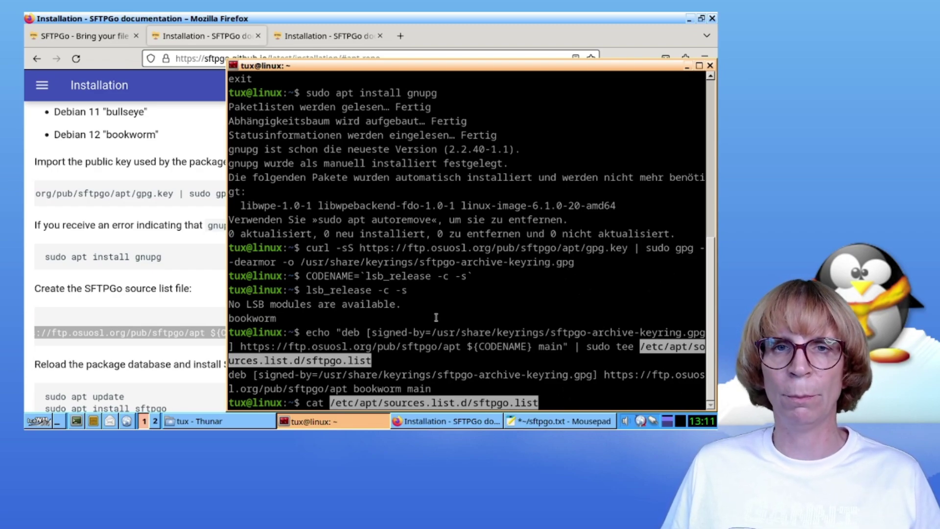
pyautogui.press('Return')
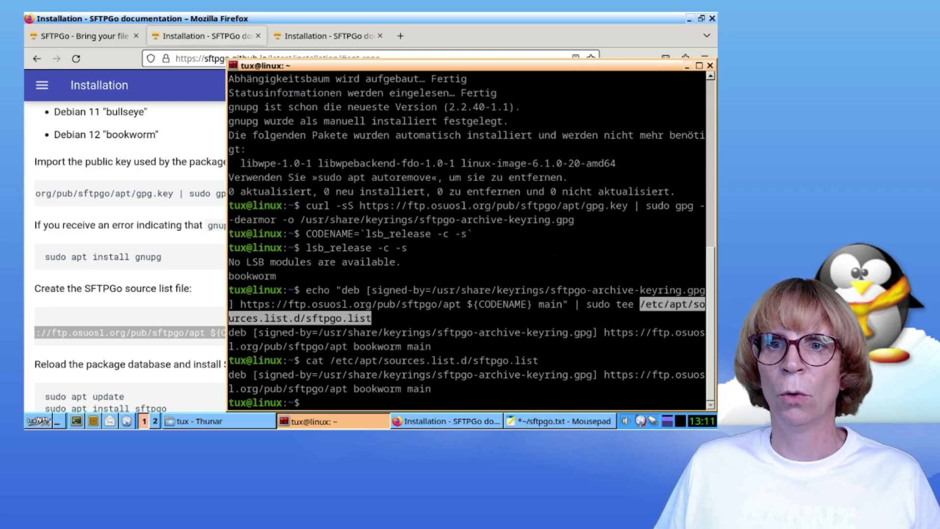
pyautogui.doubleClick(374, 389)
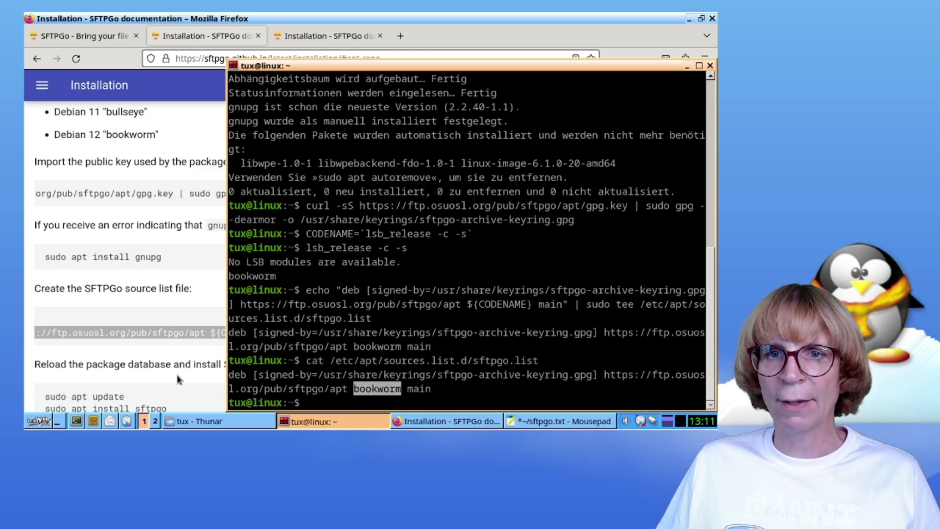
# - Refresh the package lists with sudo apt update
pyautogui.scroll(-3, 147, 360)
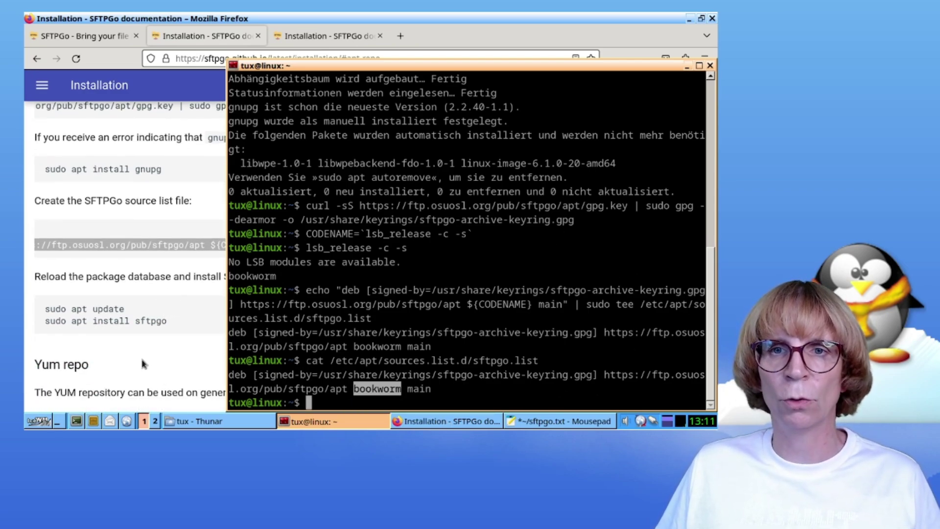
pyautogui.moveTo(40, 309); pyautogui.dragTo(125, 309)
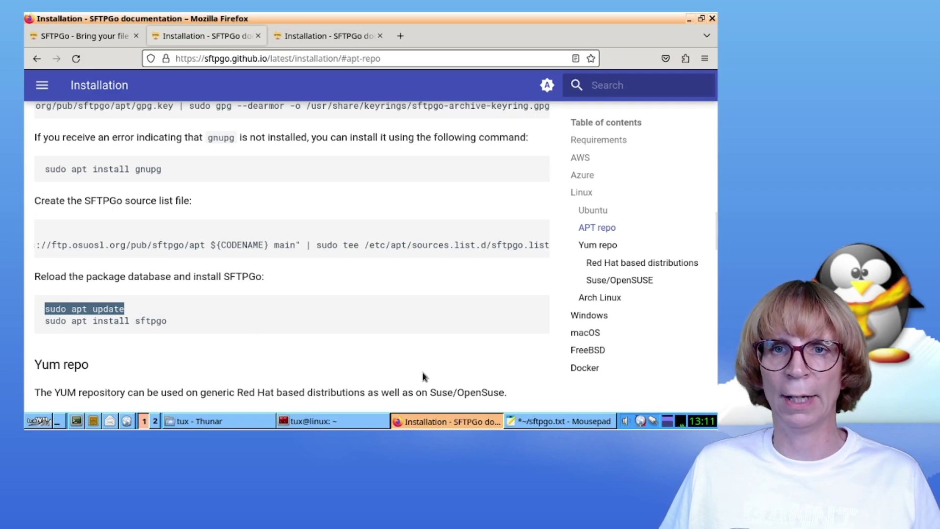
pyautogui.hotkey('alt', 'Tab')
pyautogui.middleClick(365, 313)
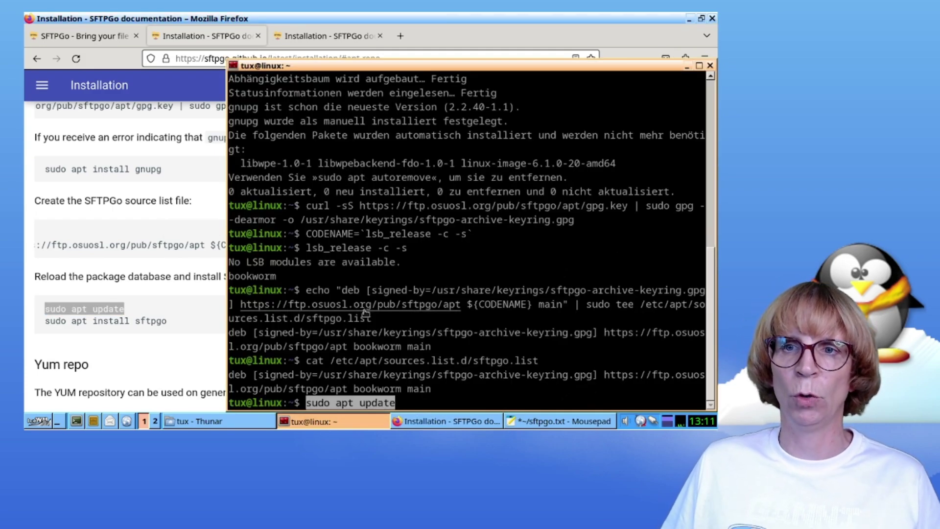
pyautogui.press('Return')
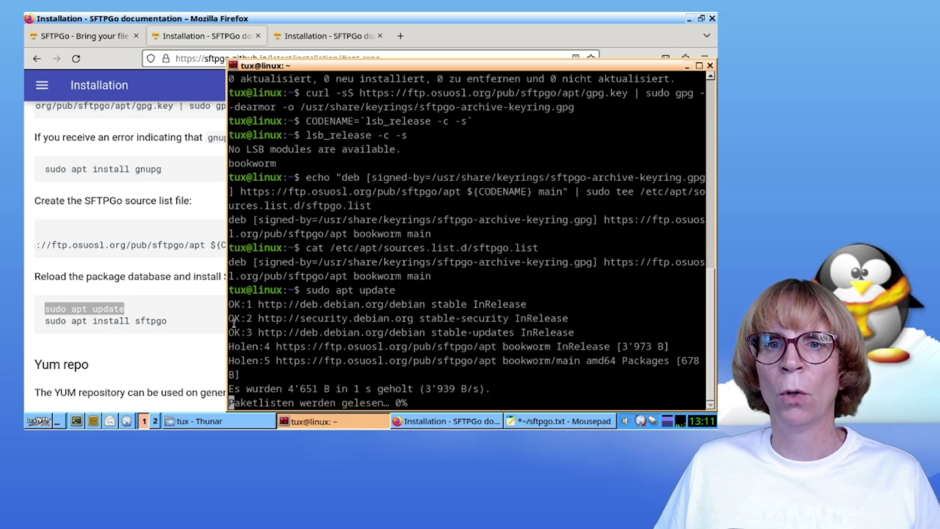
# - Install the sftpgo package with sudo apt install sftpgo
pyautogui.moveTo(44, 321); pyautogui.dragTo(152, 319)
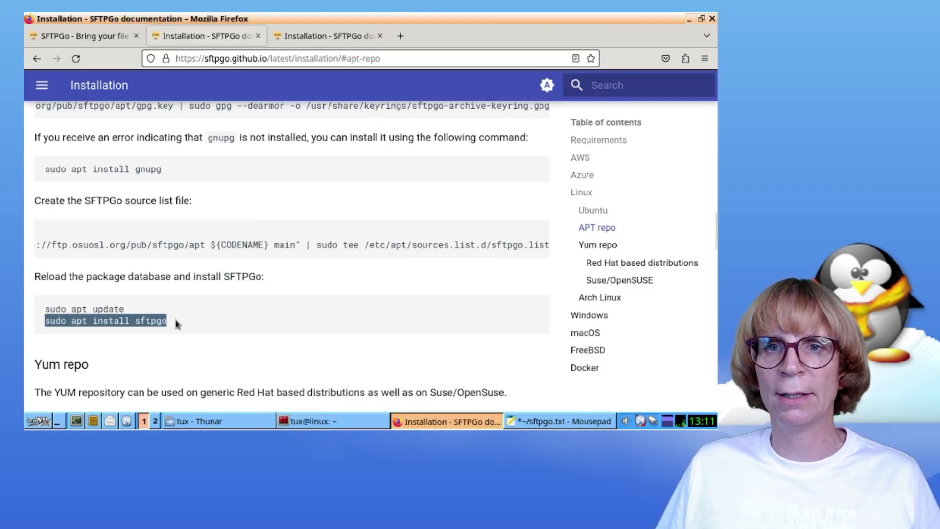
pyautogui.hotkey('alt', 'Tab')
pyautogui.middleClick(525, 361)
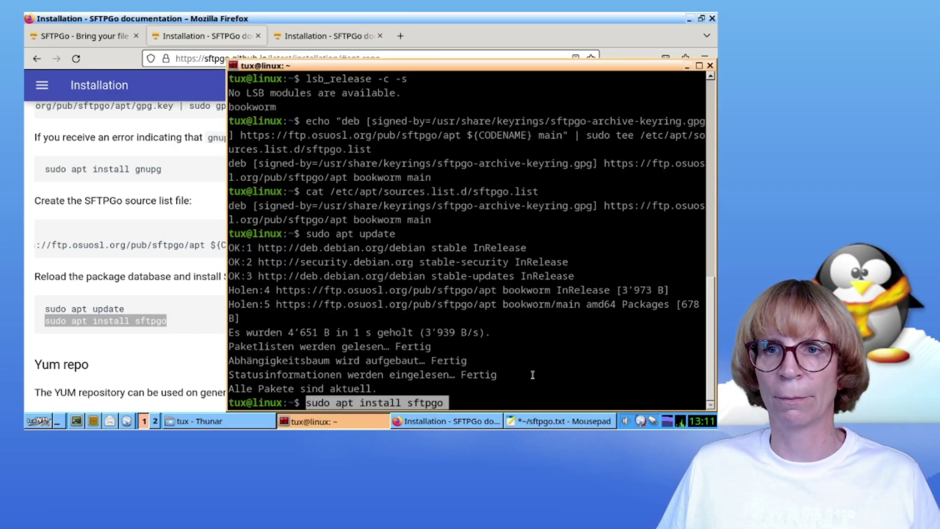
pyautogui.press('Return')
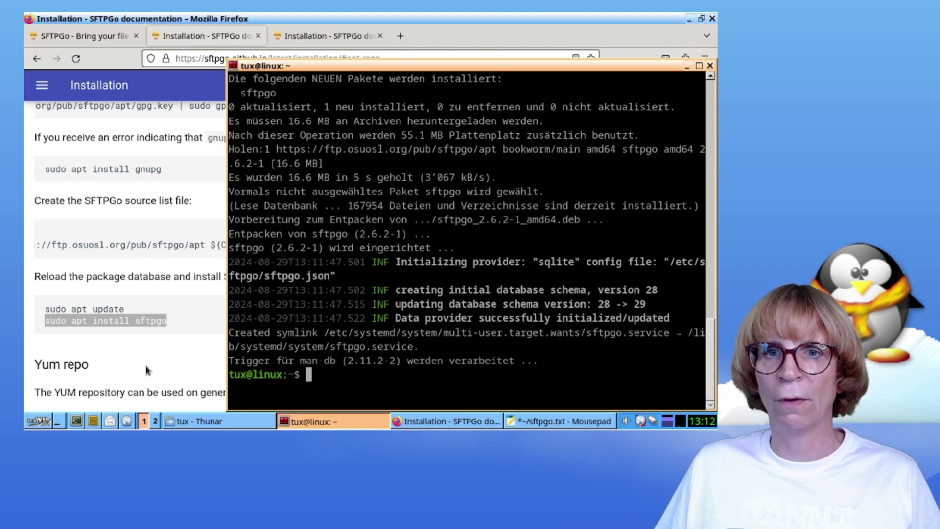
# - Scroll through the remaining Installation page sections and back up
pyautogui.scroll(-4, 124, 362)
pyautogui.click(124, 360)
pyautogui.scroll(-5, 130, 360)
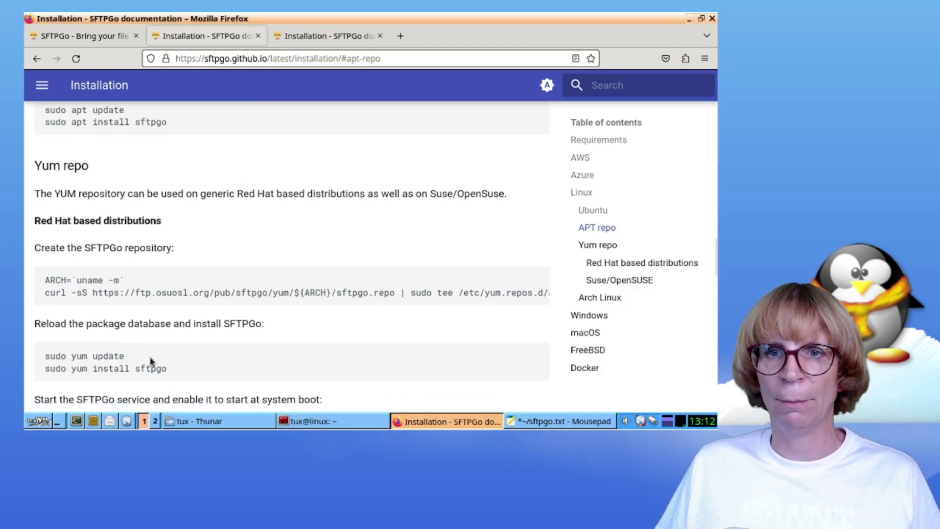
pyautogui.scroll(-5, 151, 361)
pyautogui.scroll(-5, 150, 361)
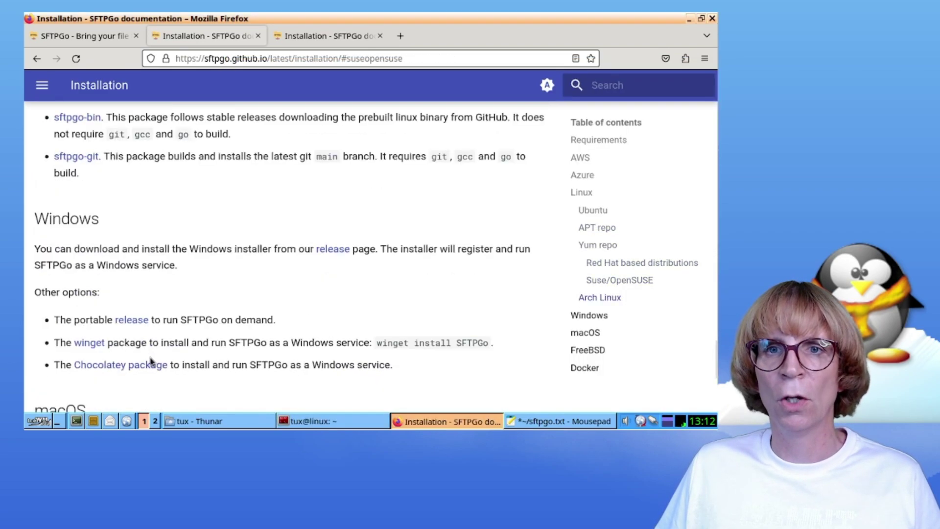
pyautogui.scroll(-4, 151, 361)
pyautogui.scroll(10, 148, 362)
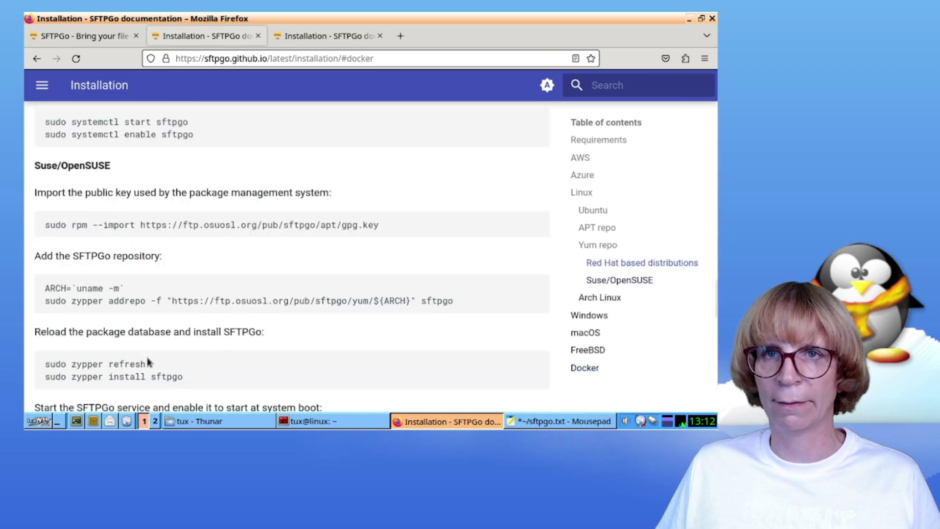
pyautogui.scroll(8, 146, 353)
pyautogui.scroll(10, 146, 354)
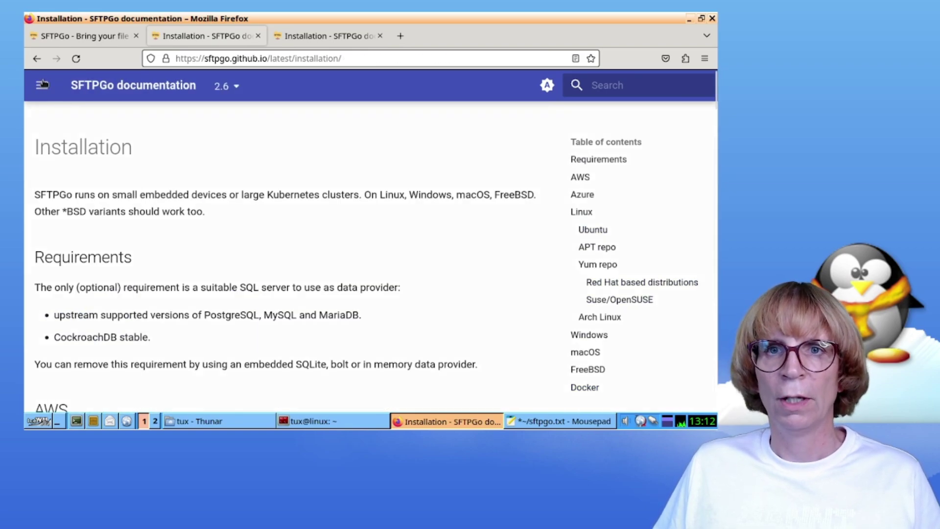
# - Browse the docs menu's Getting Started and Tutorials sections, then close the menu
pyautogui.click(42, 85)
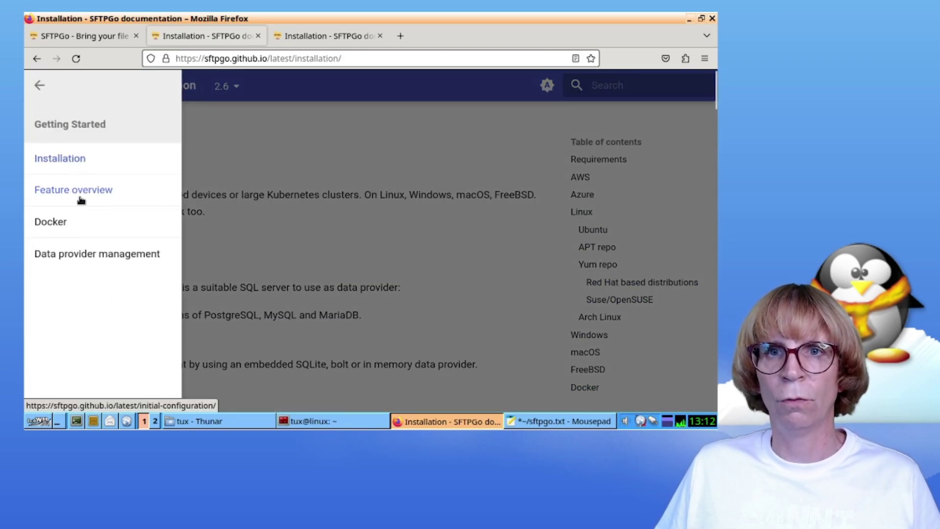
pyautogui.click(40, 86)
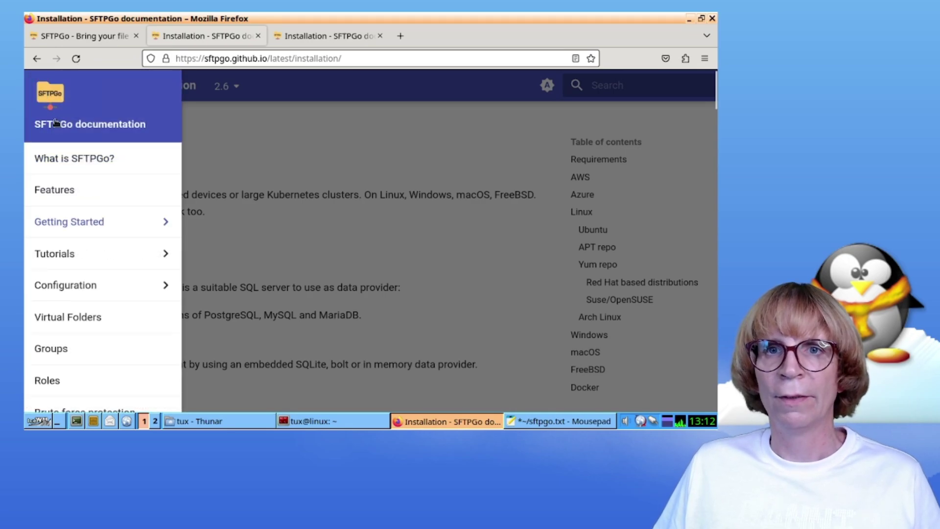
pyautogui.click(95, 264)
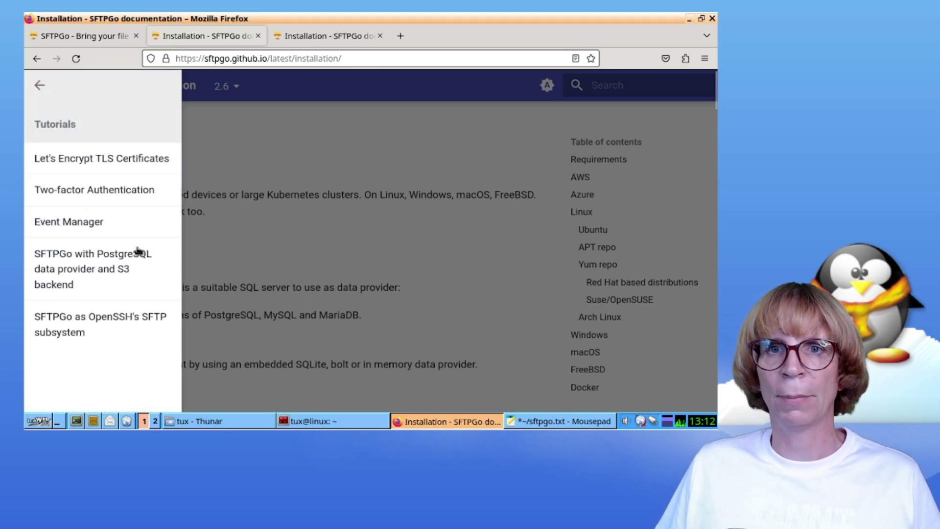
pyautogui.click(415, 309)
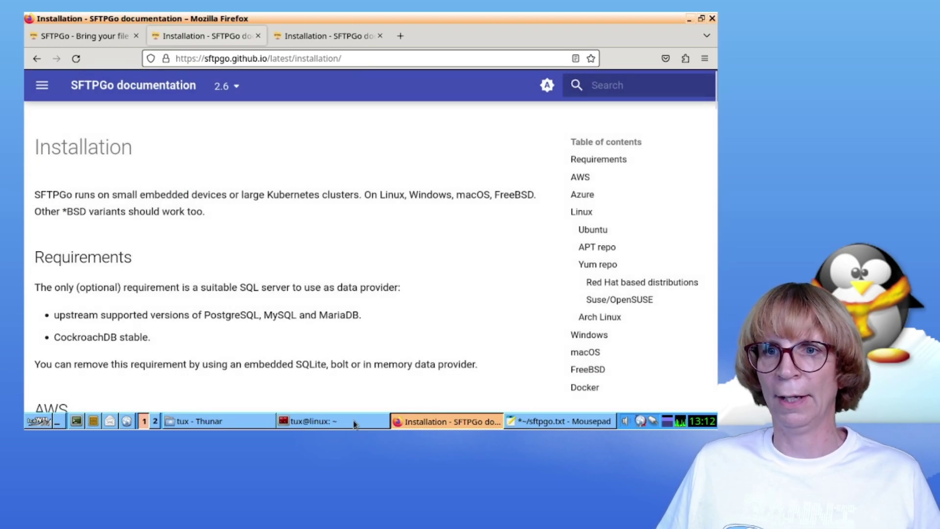
pyautogui.click(333, 421)
# - Run sudo netstat -antp in a maximized terminal and spot sftpgo on ports 2022 and 8080
pyautogui.write('sudo ')
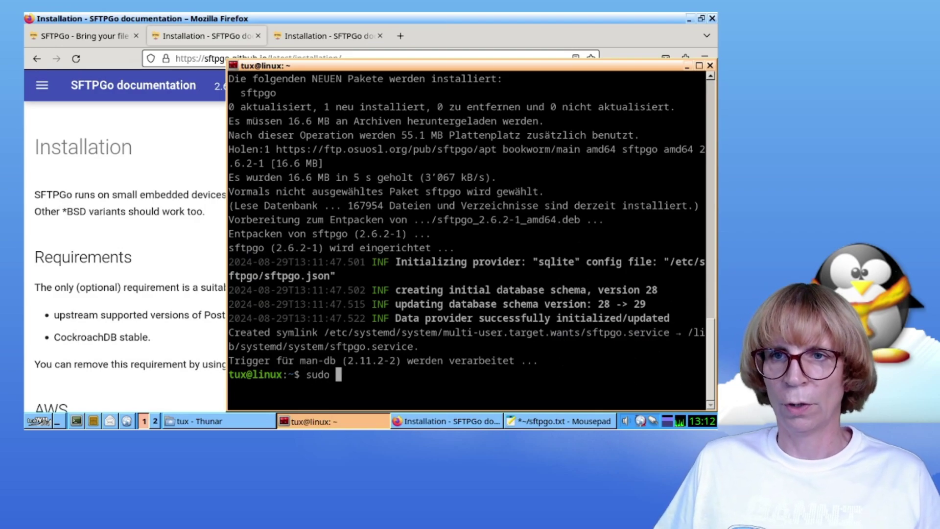
pyautogui.write('netstat -ant')
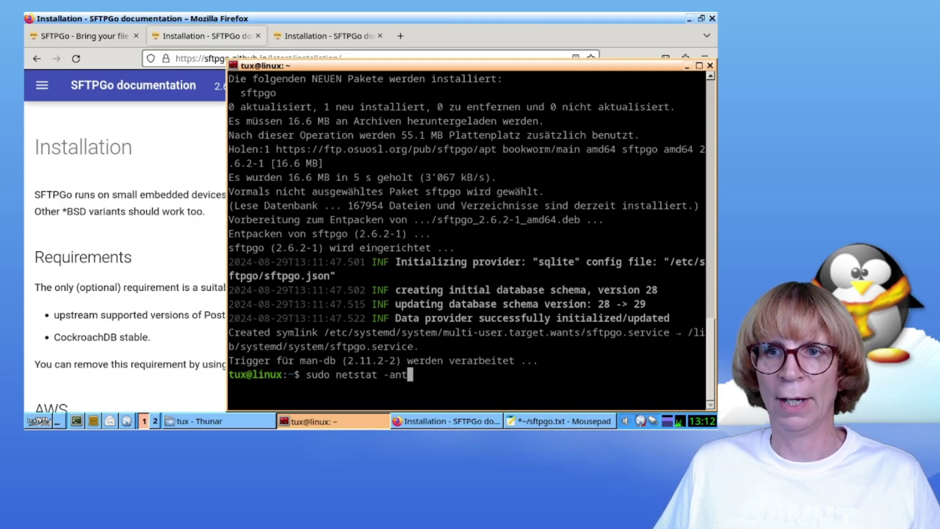
pyautogui.write('p')
pyautogui.press('Return')
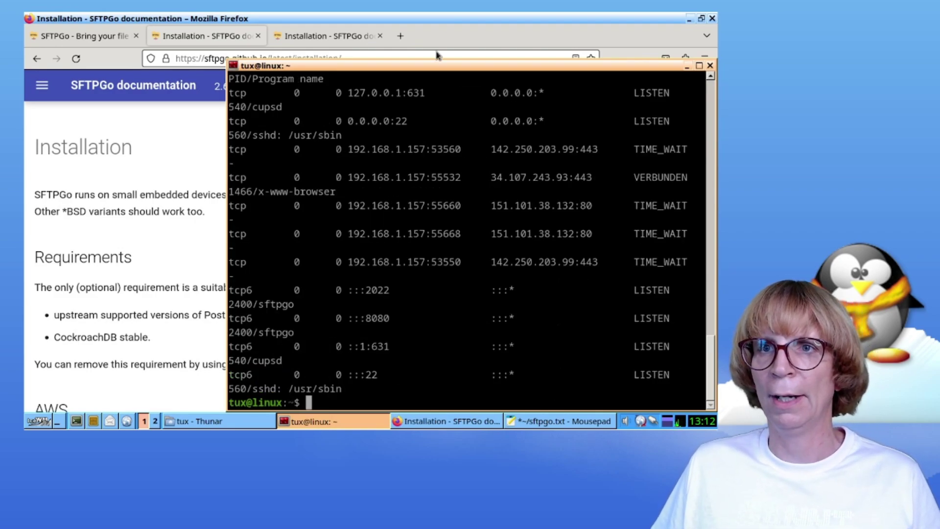
pyautogui.doubleClick(437, 67)
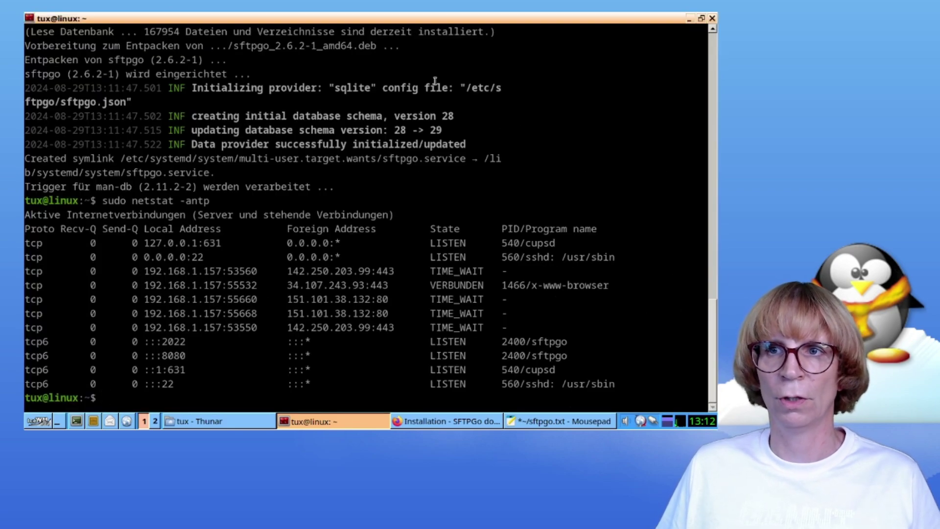
pyautogui.press('Up')
pyautogui.press('Return')
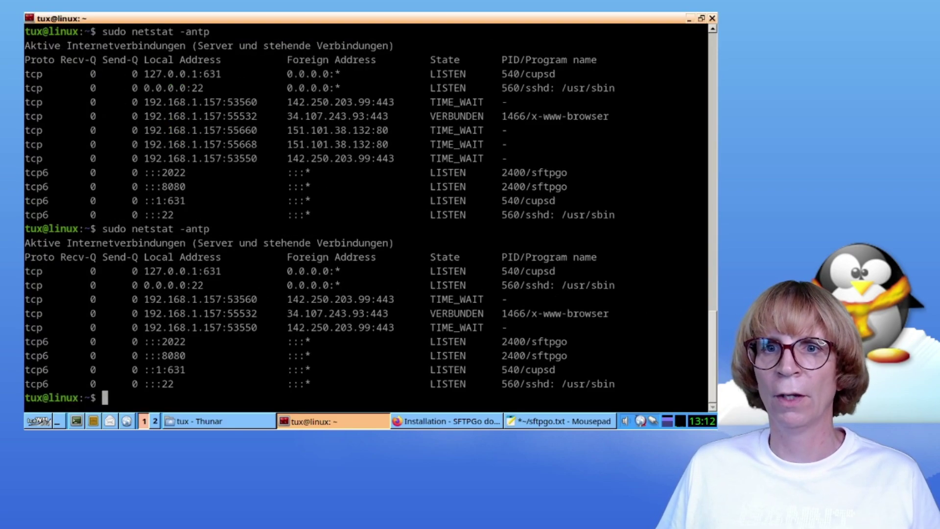
pyautogui.doubleClick(165, 357)
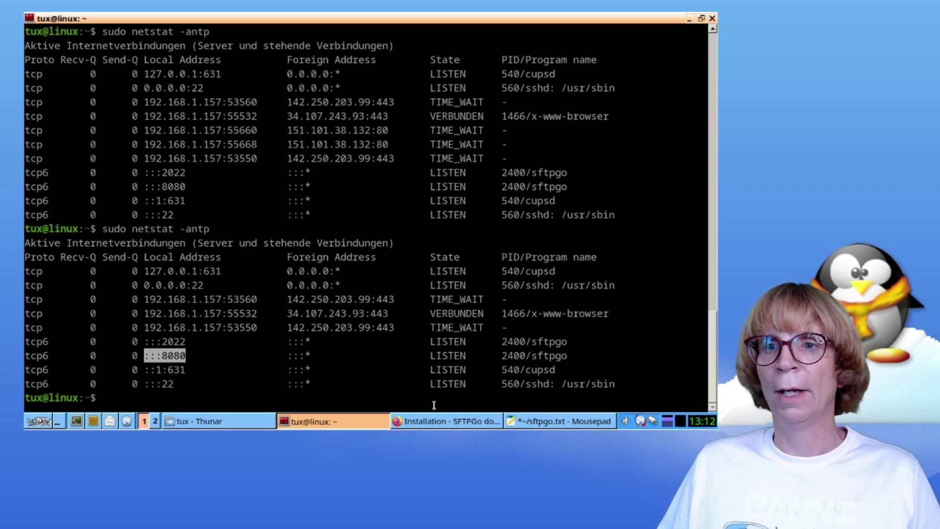
pyautogui.click(440, 420)
# - Load localhost:8080 in a new Firefox tab
pyautogui.click(400, 36)
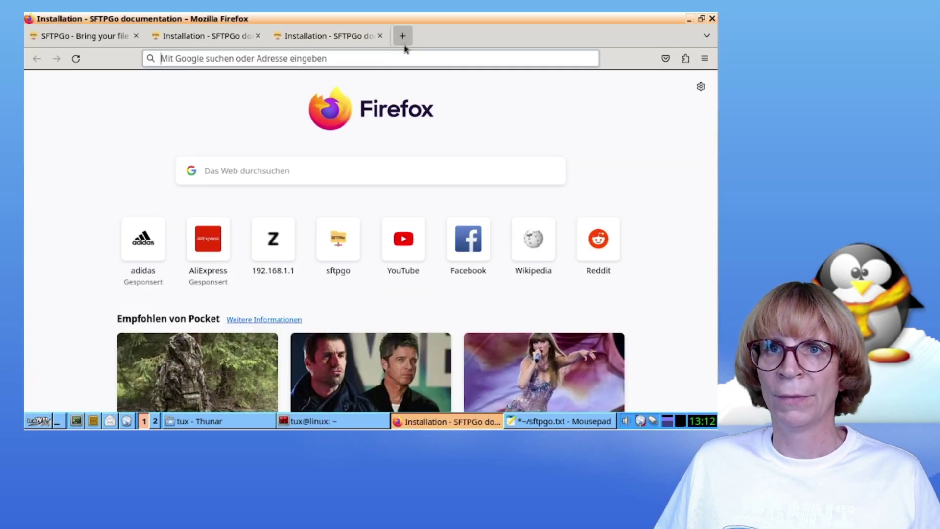
pyautogui.write('loca')
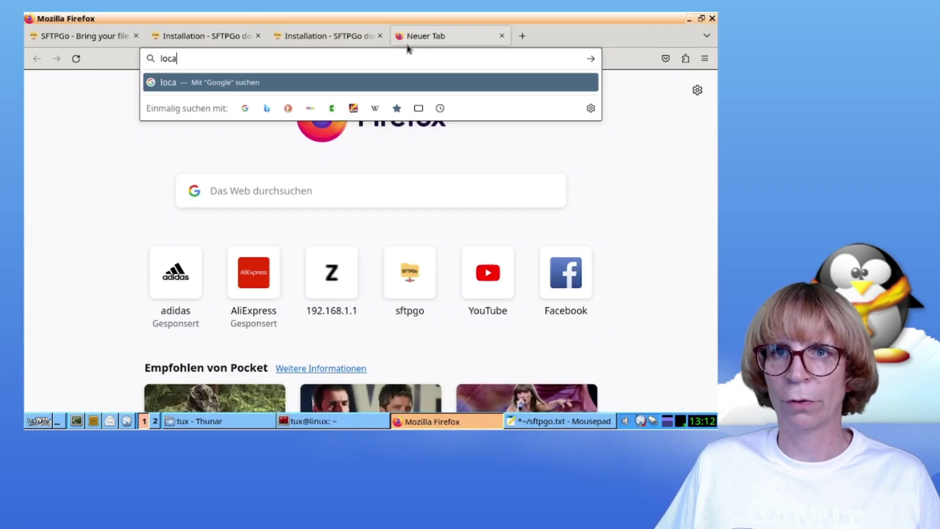
pyautogui.write('lhost:')
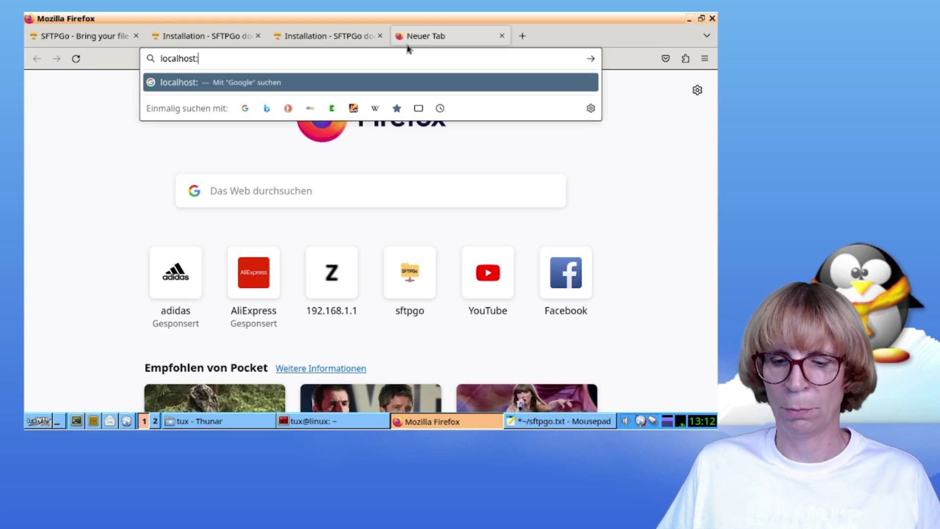
pyautogui.write('8080')
pyautogui.press('Return')
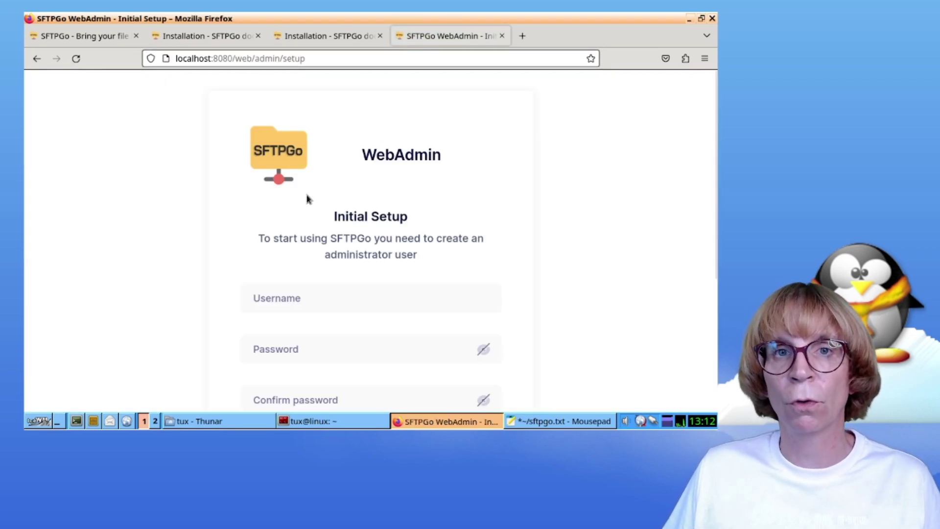
# - Enter admin username tux, type the password and its confirmation, then create the admin
pyautogui.scroll(-3, 307, 199)
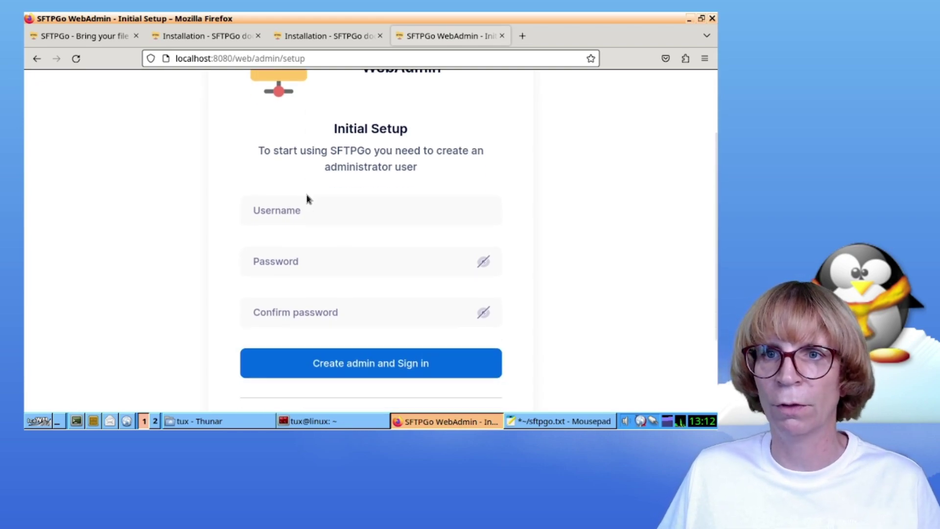
pyautogui.click(297, 210)
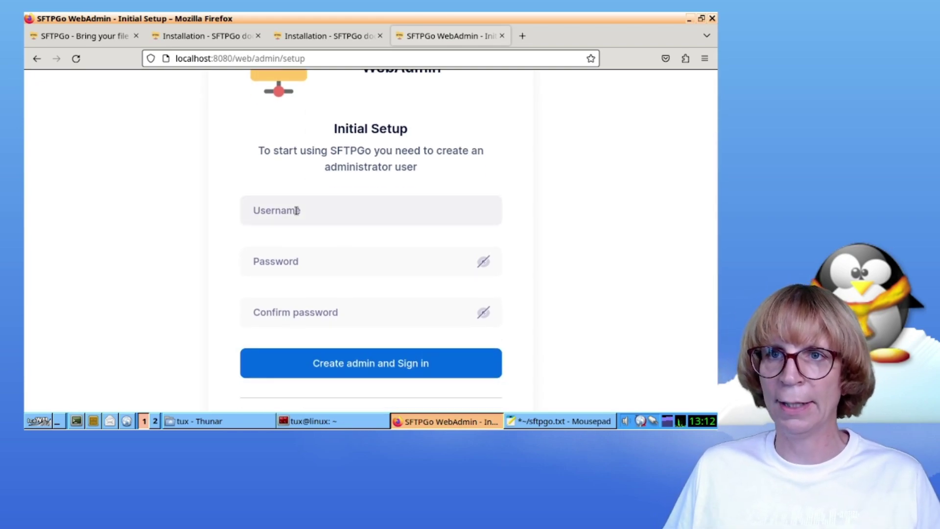
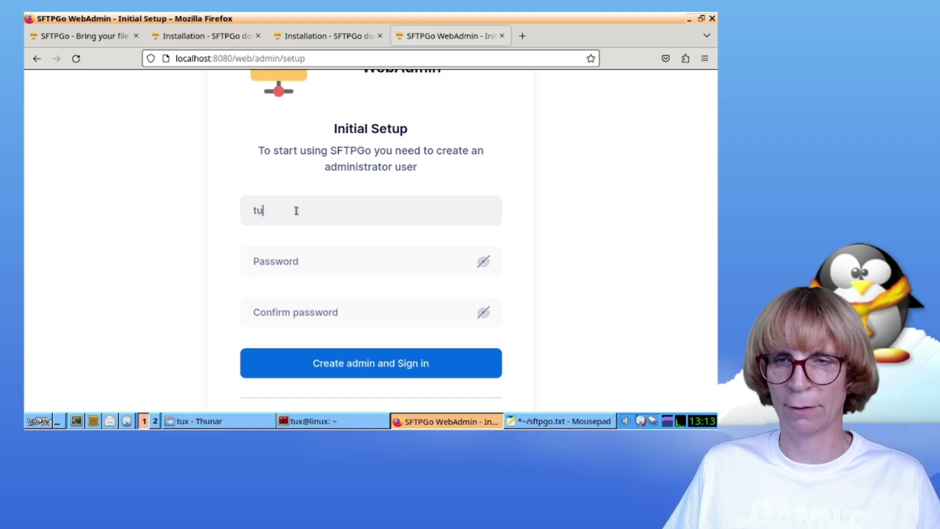
pyautogui.press('Tab')
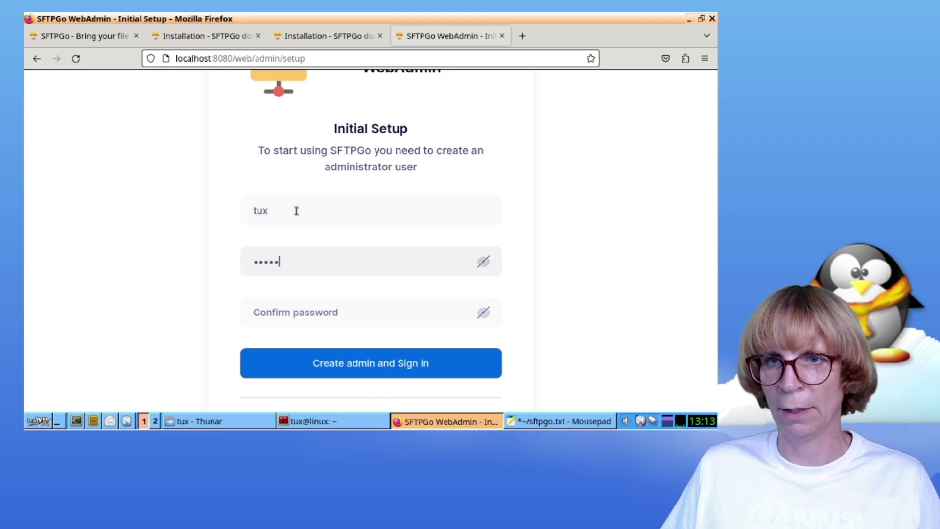
pyautogui.press('Tab')
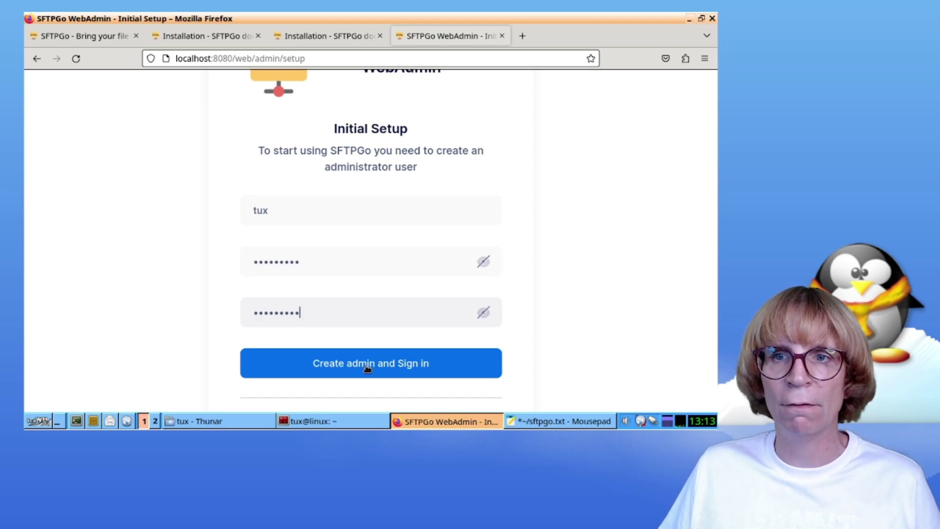
pyautogui.click(367, 366)
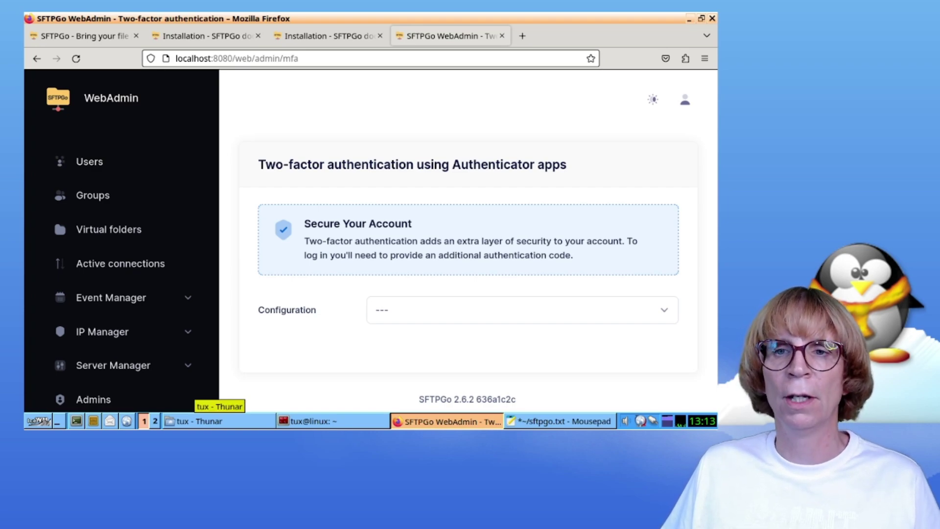
# - Expand Server Manager in the sidebar and open its Configurations page
pyautogui.click(125, 358)
pyautogui.scroll(-2, 181, 230)
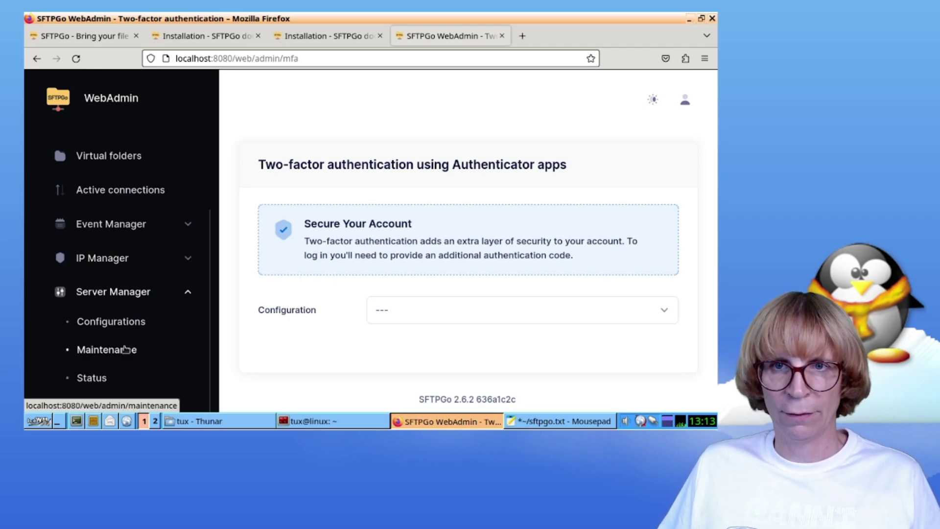
pyautogui.click(125, 321)
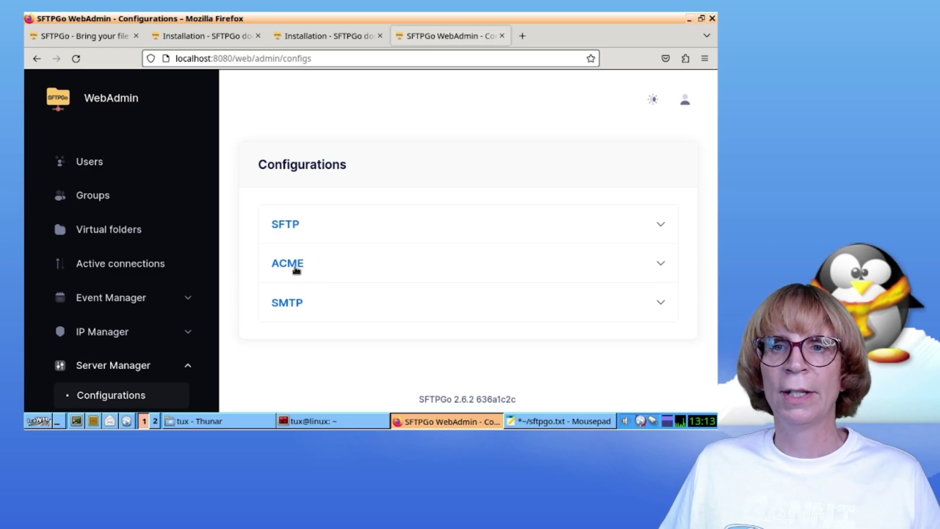
# - Expand the ACME section and enter domain tuxwiz.mooo.com and the contact e-mail
pyautogui.click(296, 268)
pyautogui.scroll(-5, 393, 274)
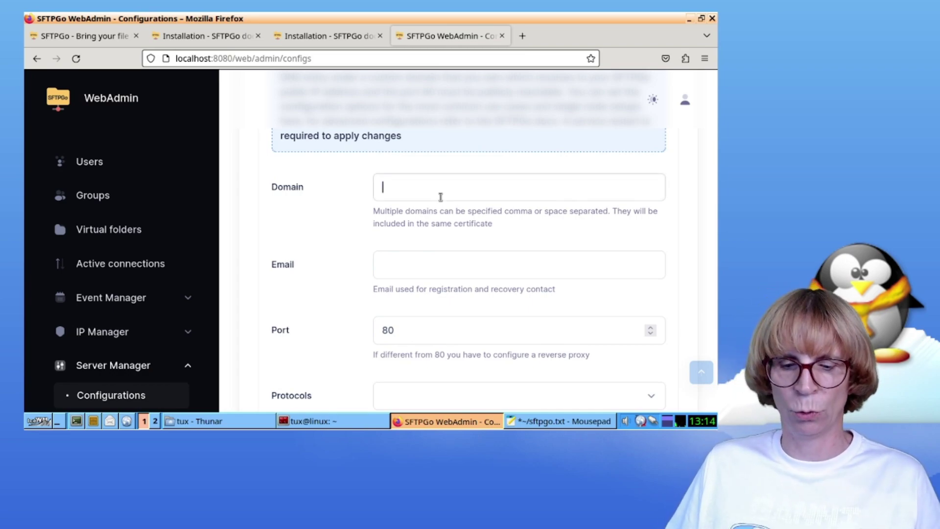
pyautogui.write('tuxw')
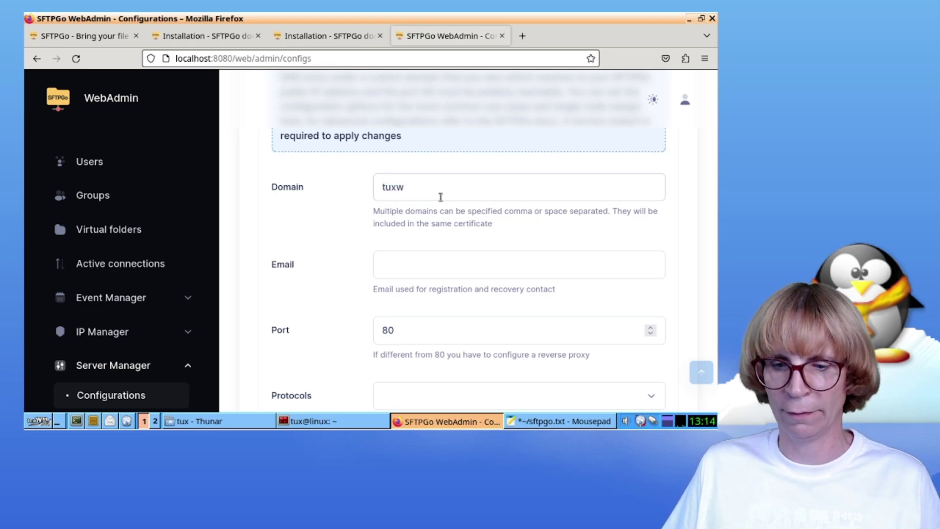
pyautogui.write('iz.mooo.com')
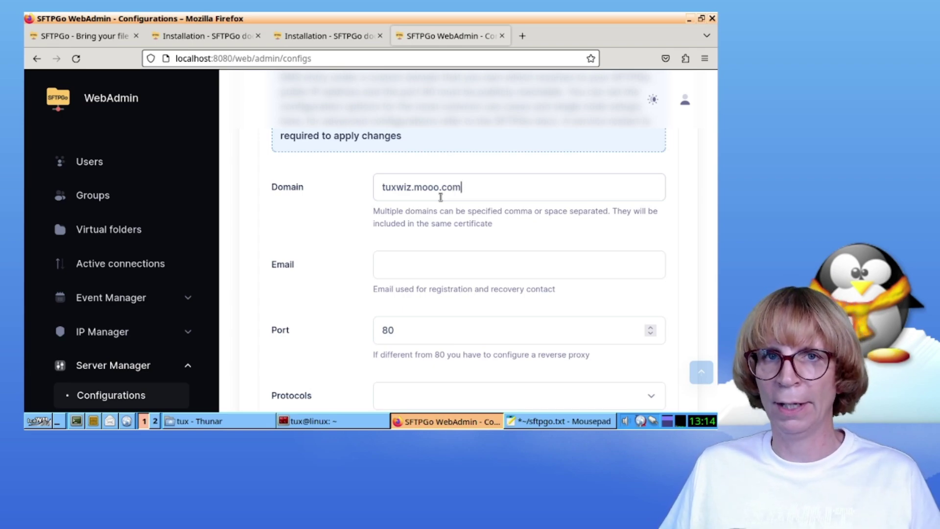
pyautogui.click(413, 268)
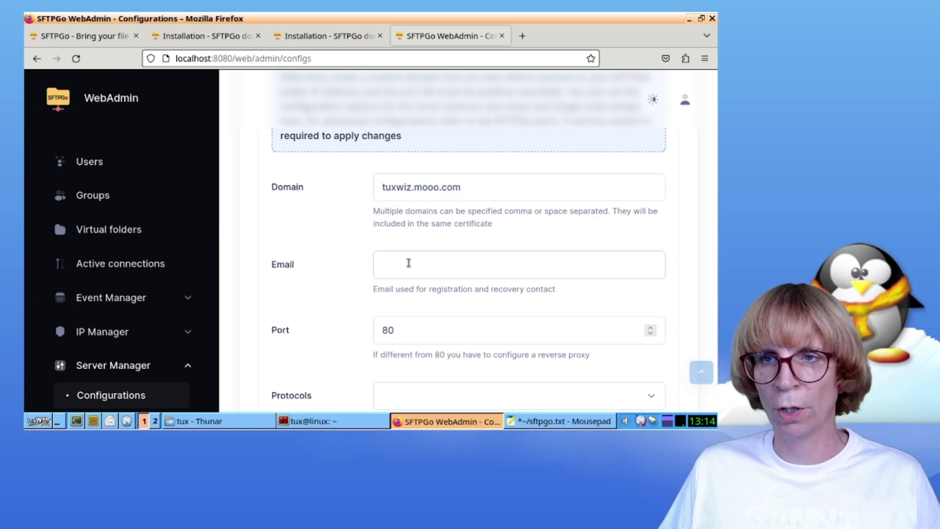
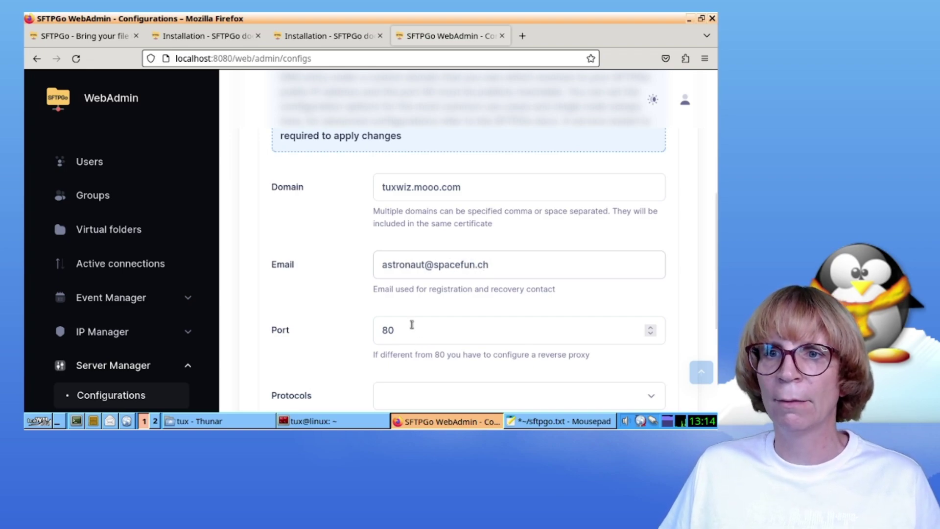
# - Select HTTP, FTP and DAV as certificate protocols and save the configuration
pyautogui.scroll(-3, 413, 326)
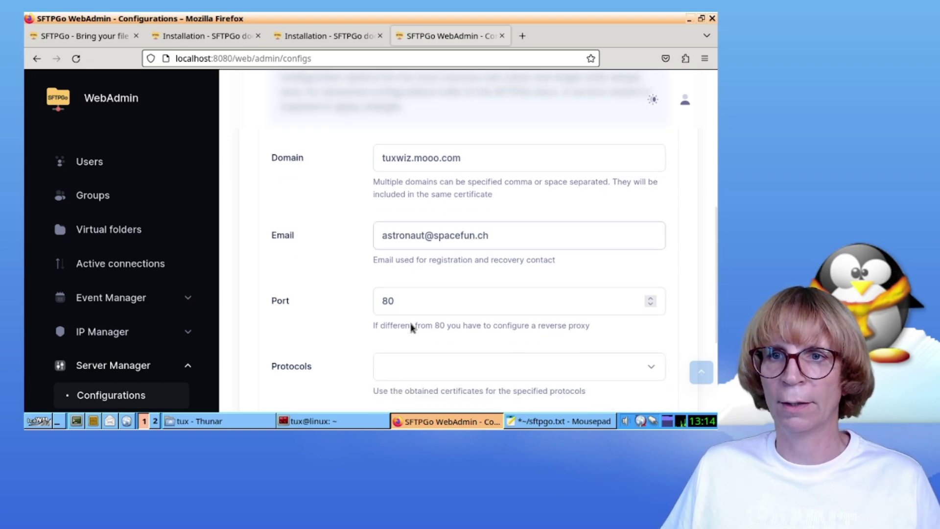
pyautogui.click(418, 317)
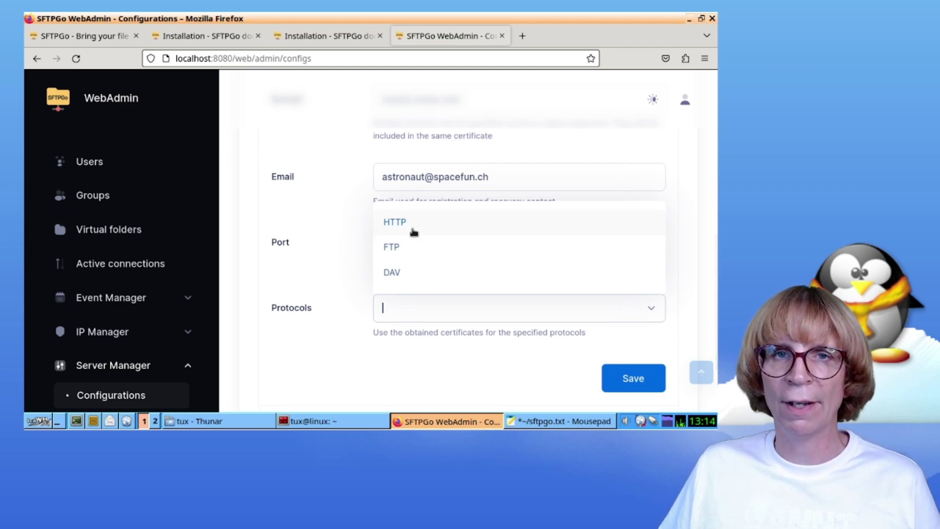
pyautogui.click(414, 232)
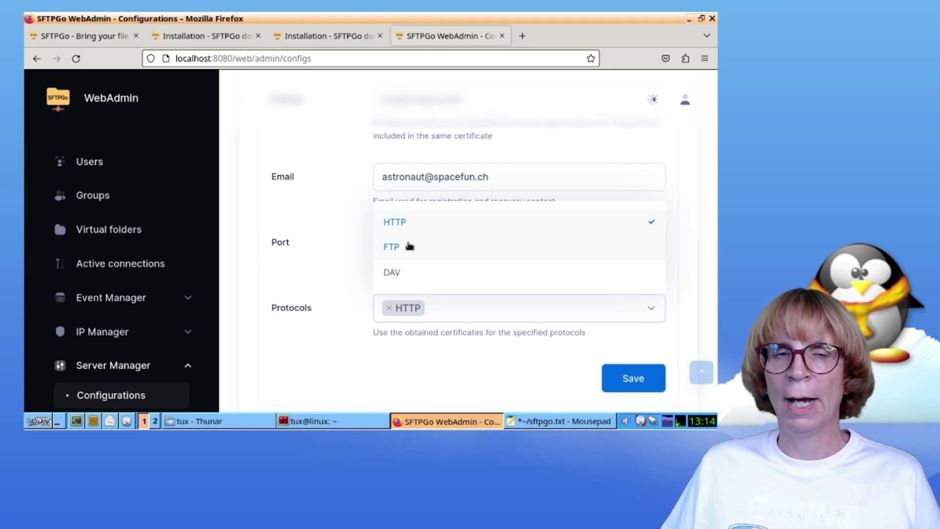
pyautogui.click(409, 246)
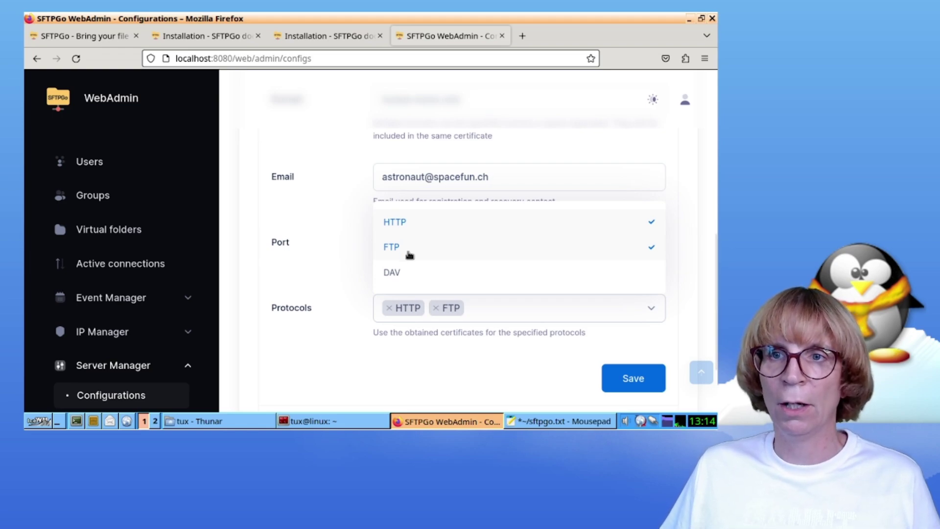
pyautogui.click(410, 276)
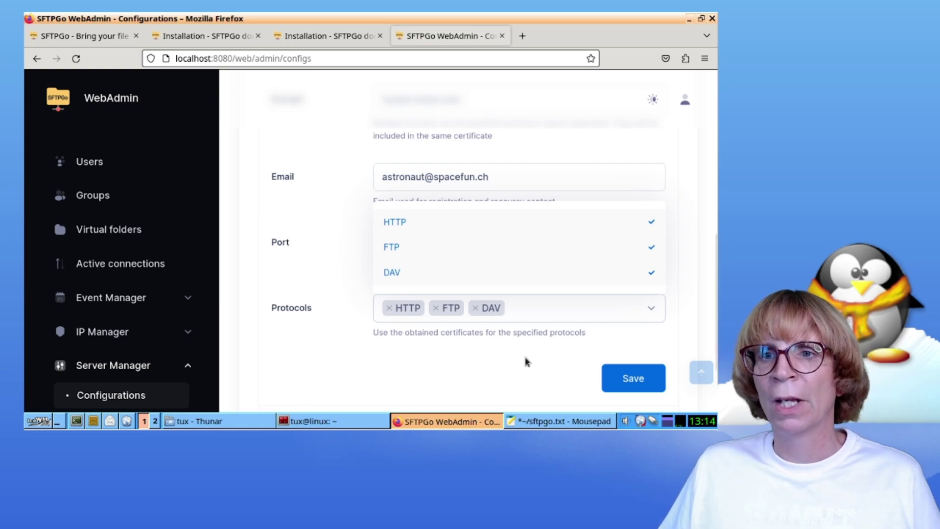
pyautogui.click(645, 389)
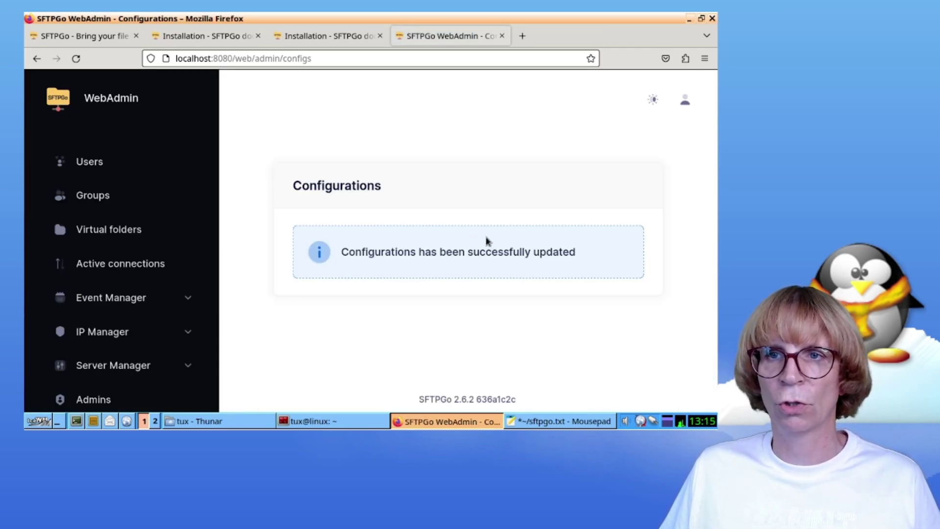
# - Open sftpgo.txt from Thunar in Mousepad and scroll to its top
pyautogui.click(248, 420)
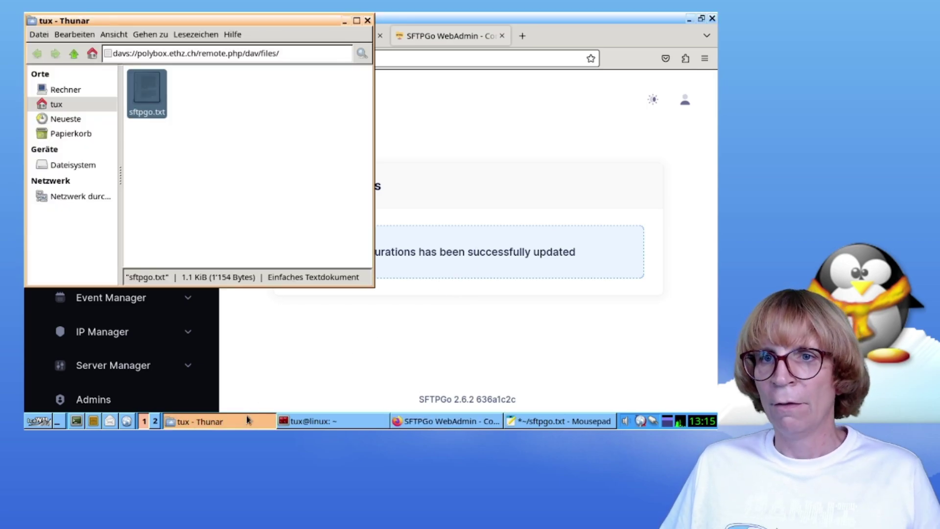
pyautogui.doubleClick(147, 115)
pyautogui.scroll(5, 151, 117)
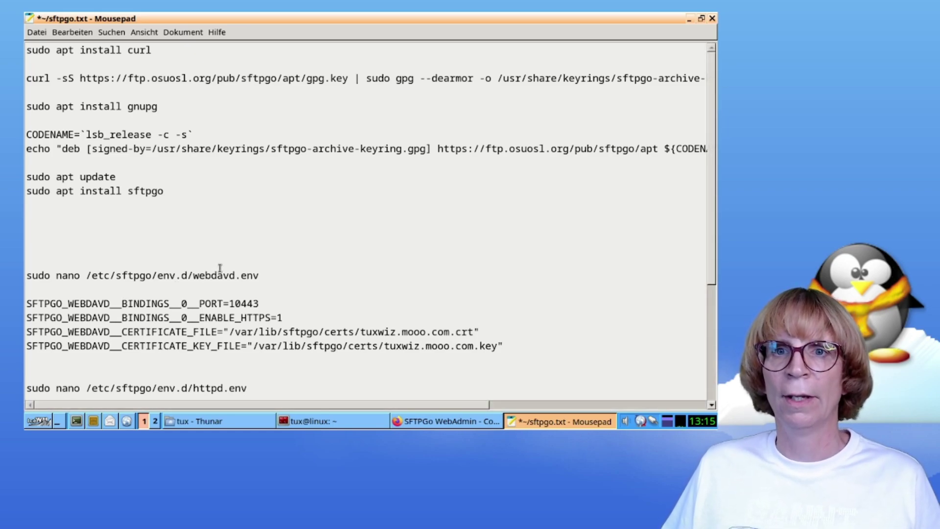
# - Open WebAdmin's Server Manager > Status page and confirm the FTP and WebDAV servers are disabled
pyautogui.click(462, 422)
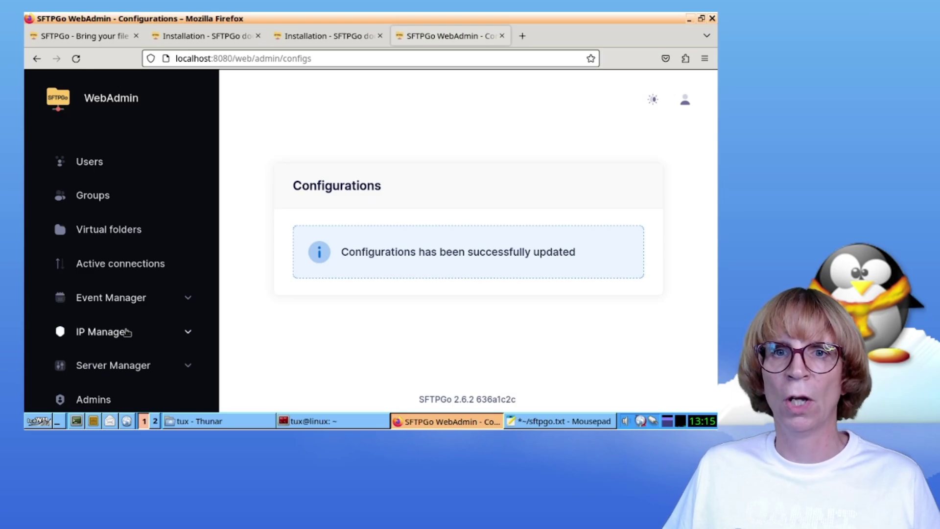
pyautogui.click(145, 365)
pyautogui.scroll(-3, 140, 304)
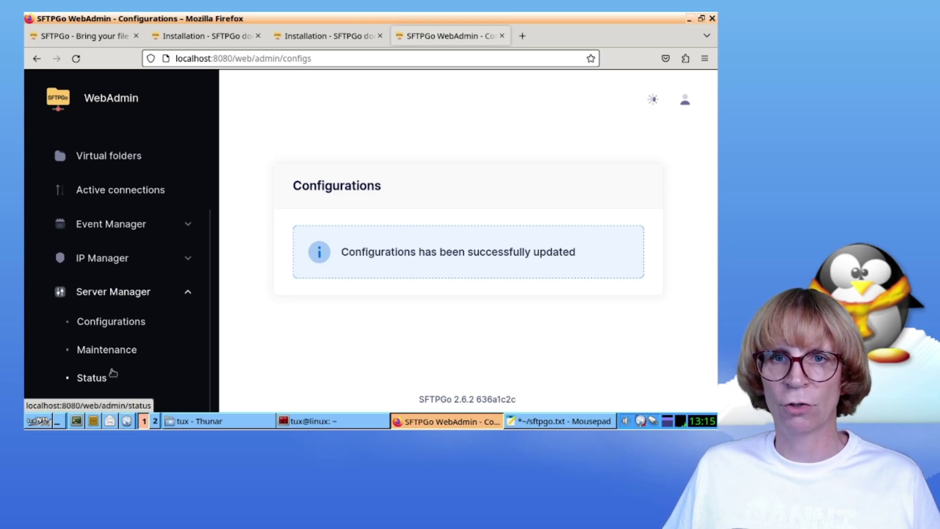
pyautogui.click(93, 377)
pyautogui.scroll(-4, 407, 281)
pyautogui.scroll(-5, 410, 287)
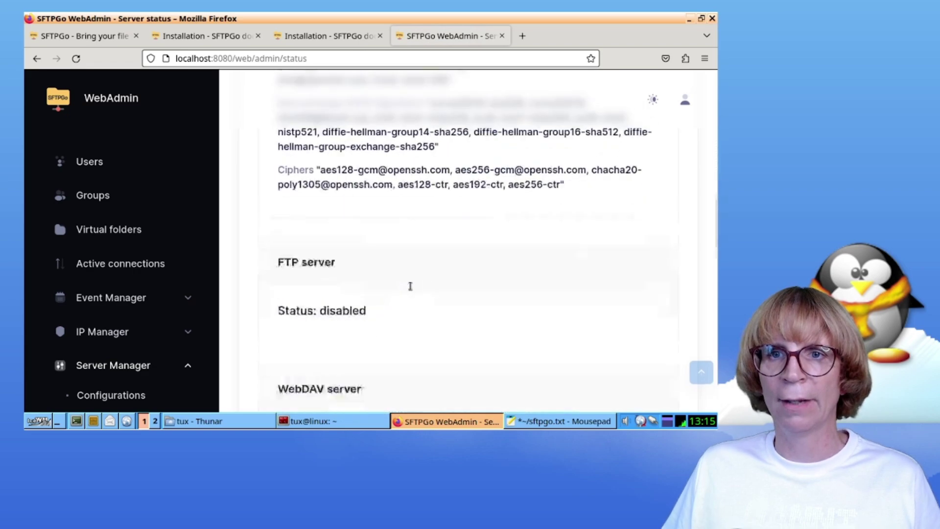
pyautogui.scroll(1, 410, 287)
pyautogui.scroll(-4, 410, 288)
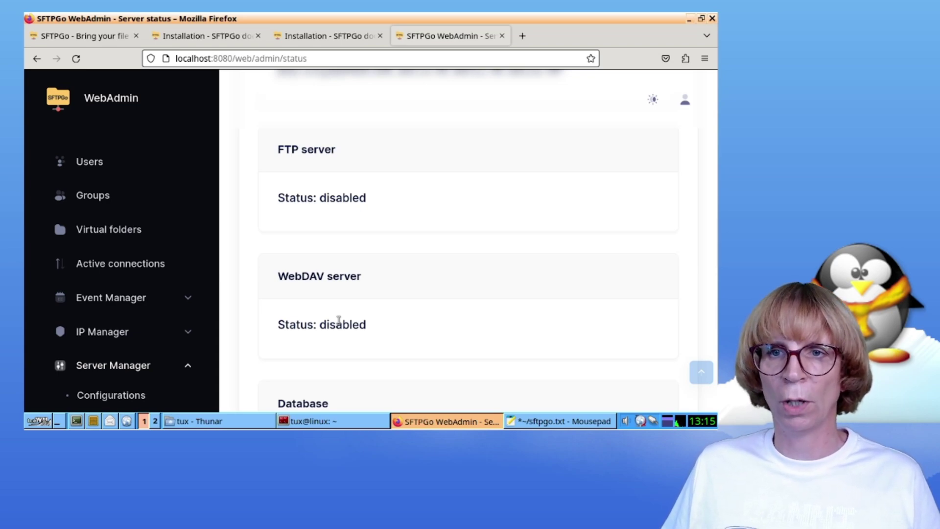
pyautogui.click(354, 422)
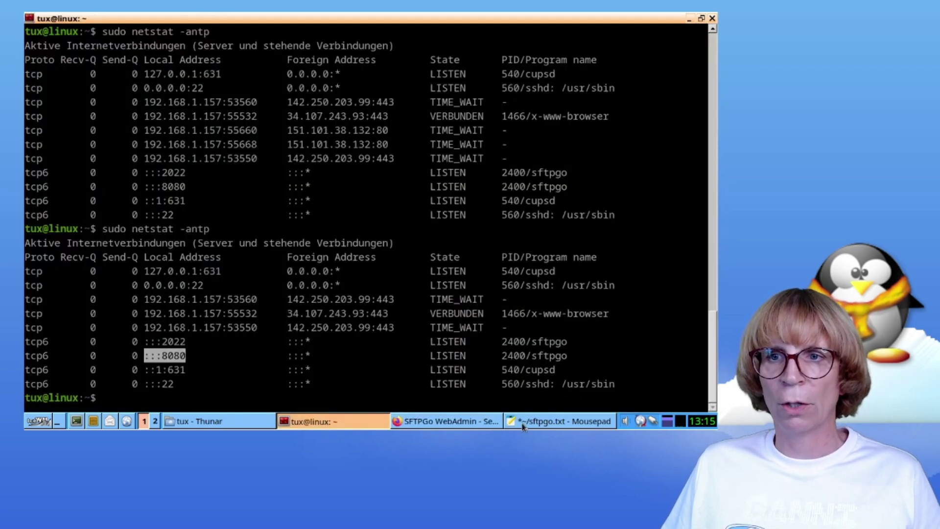
# - Run 'sudo nano /etc/sftpgo/env.d/webdavd.env', copied from the sftpgo.txt notes
pyautogui.click(526, 419)
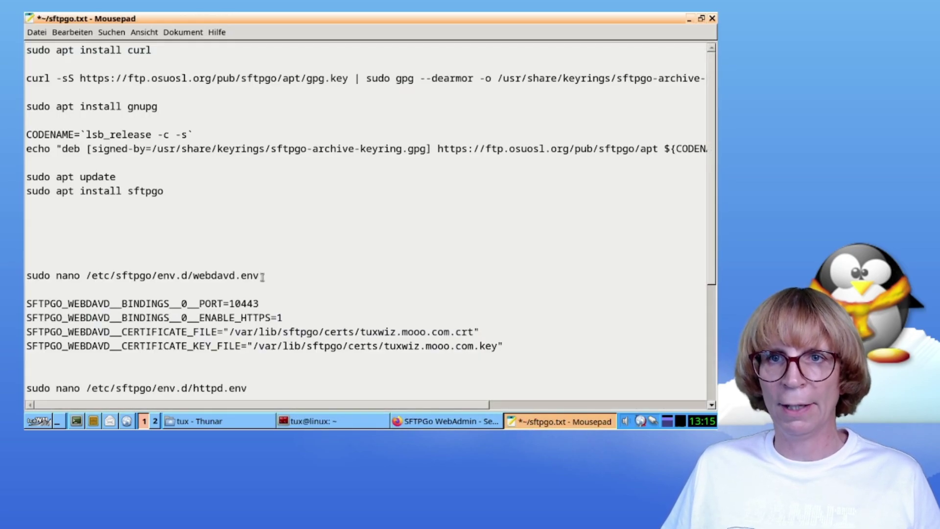
pyautogui.moveTo(262, 277); pyautogui.dragTo(26, 277)
pyautogui.hotkey('ctrl', 'c')
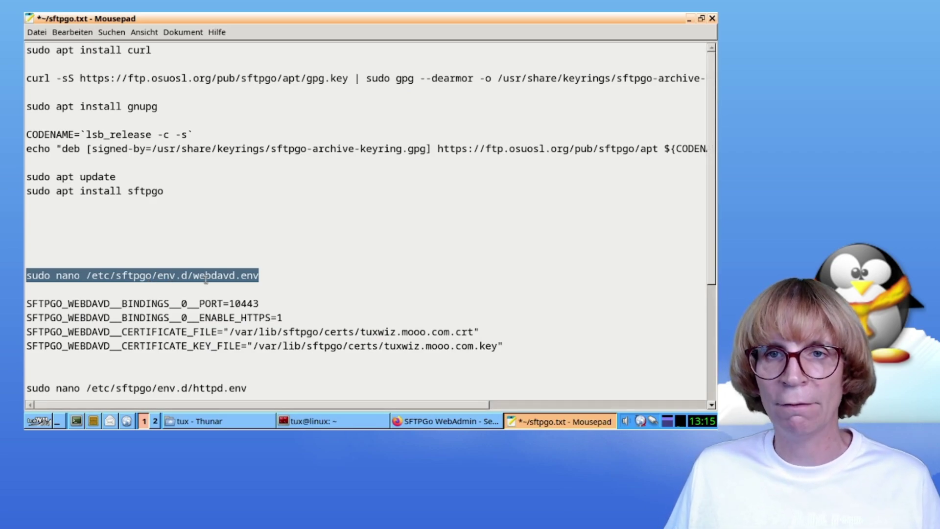
pyautogui.click(300, 422)
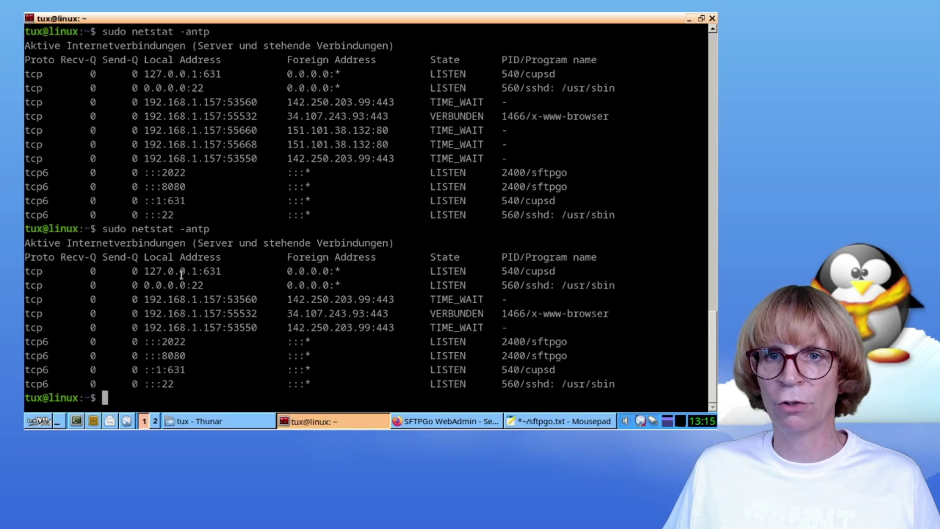
pyautogui.middleClick(181, 275)
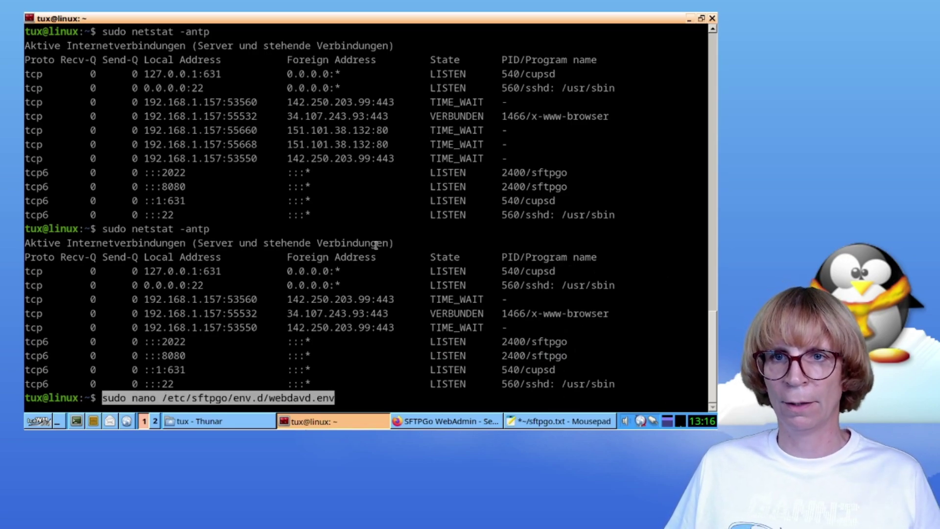
pyautogui.press('Return')
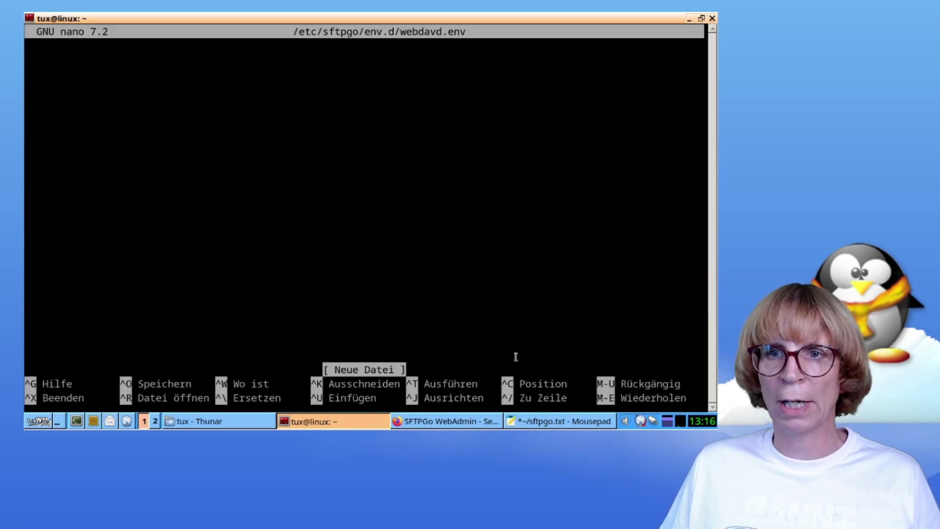
# - Paste the four SFTPGO_WEBDAVD lines (port 10443, HTTPS, certificate, key) into the file and save it
pyautogui.click(474, 419)
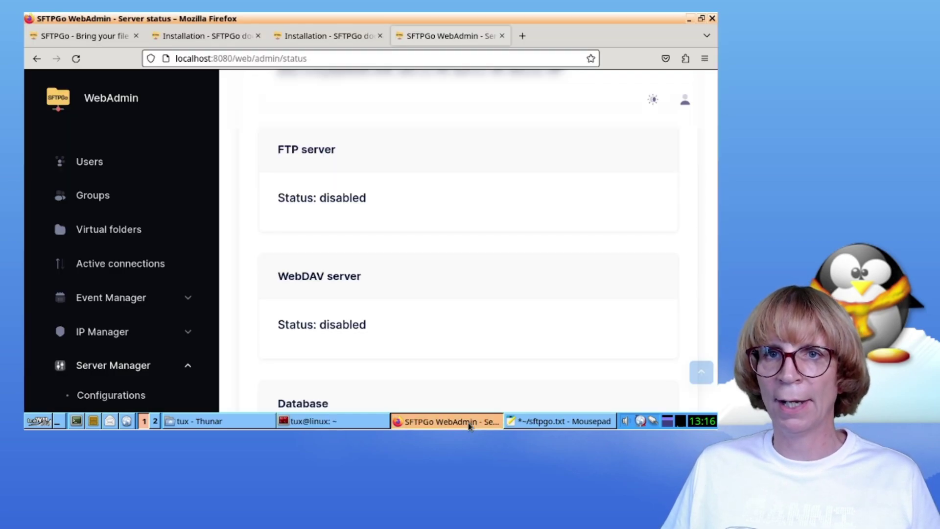
pyautogui.click(522, 419)
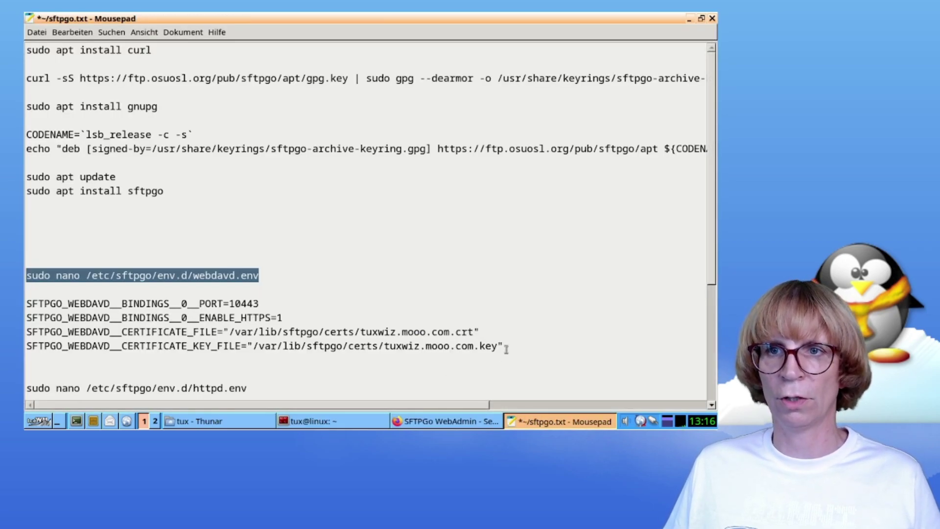
pyautogui.moveTo(506, 349); pyautogui.dragTo(27, 301)
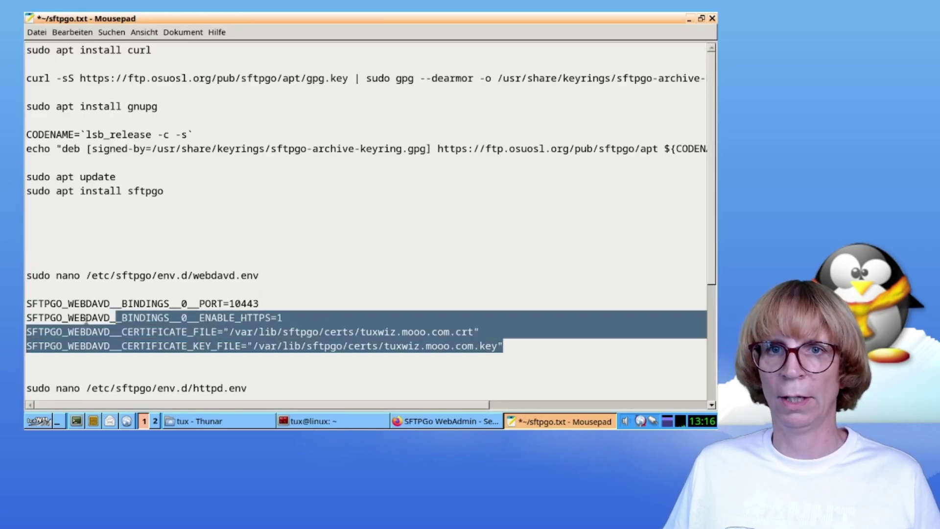
pyautogui.click(325, 421)
pyautogui.middleClick(136, 155)
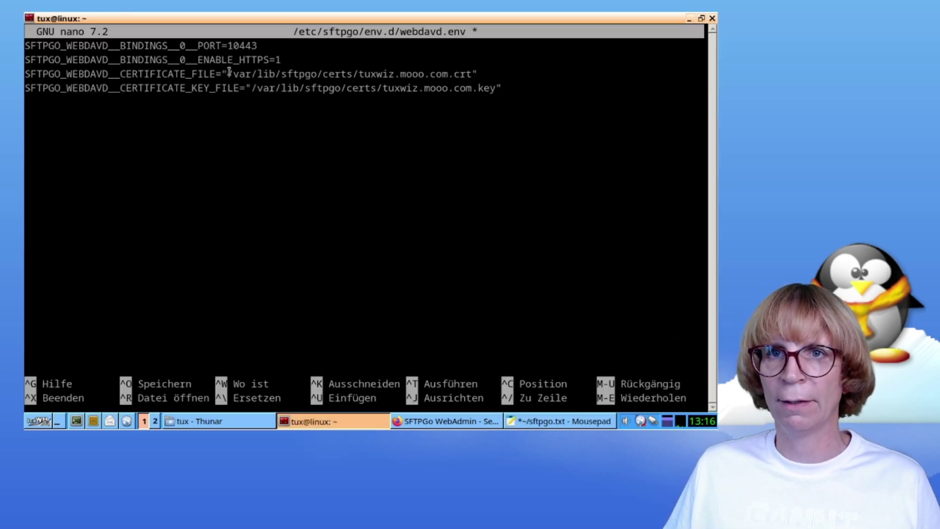
pyautogui.moveTo(229, 73); pyautogui.dragTo(473, 73)
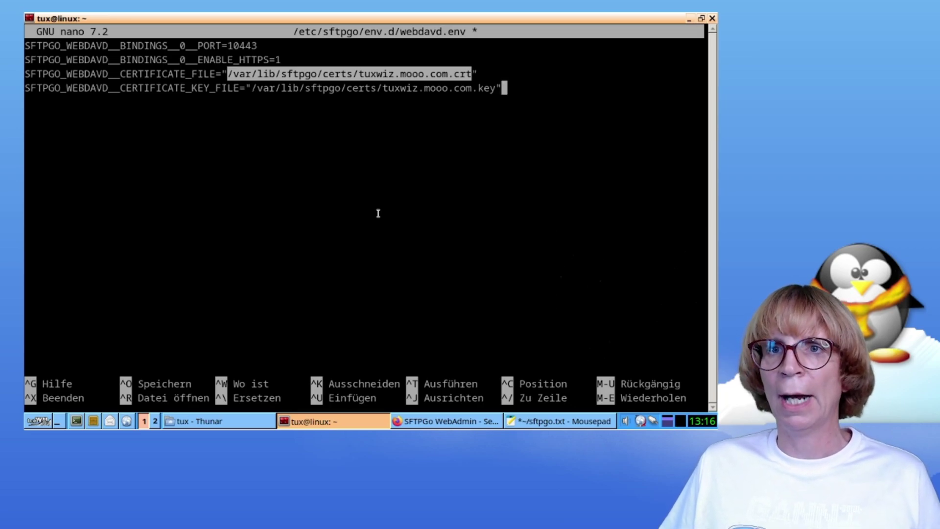
pyautogui.hotkey('ctrl', 'o')
pyautogui.press('Return')
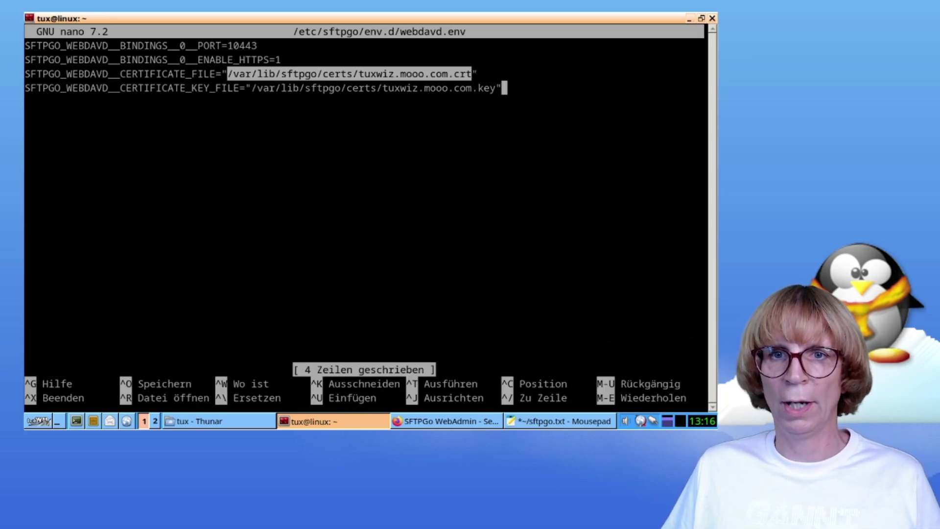
pyautogui.hotkey('ctrl', 'x')
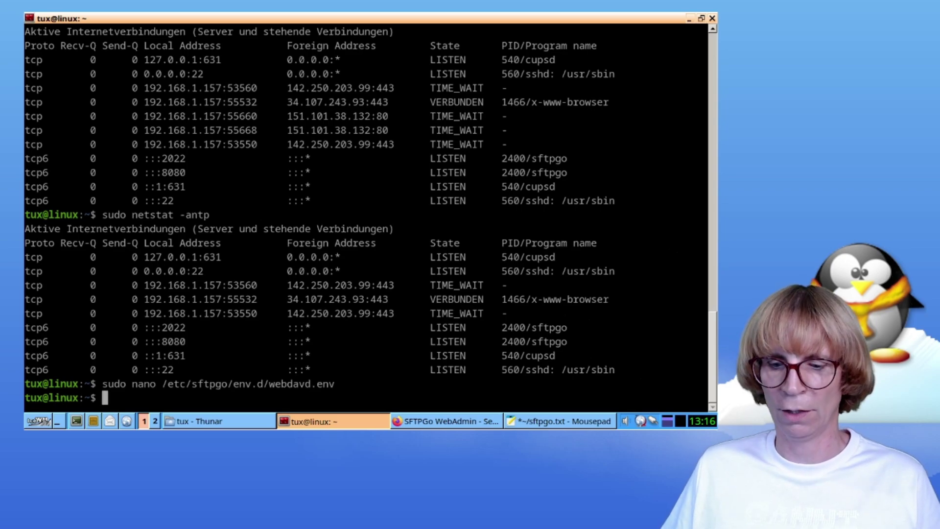
# - List /var/lib/sftpgo/certs/tuxwiz.mooo.com.crt with ls -al, retrying with sudo after being refused
pyautogui.write('ls -al')
pyautogui.hotkey('ctrl', 'shift', 'v')
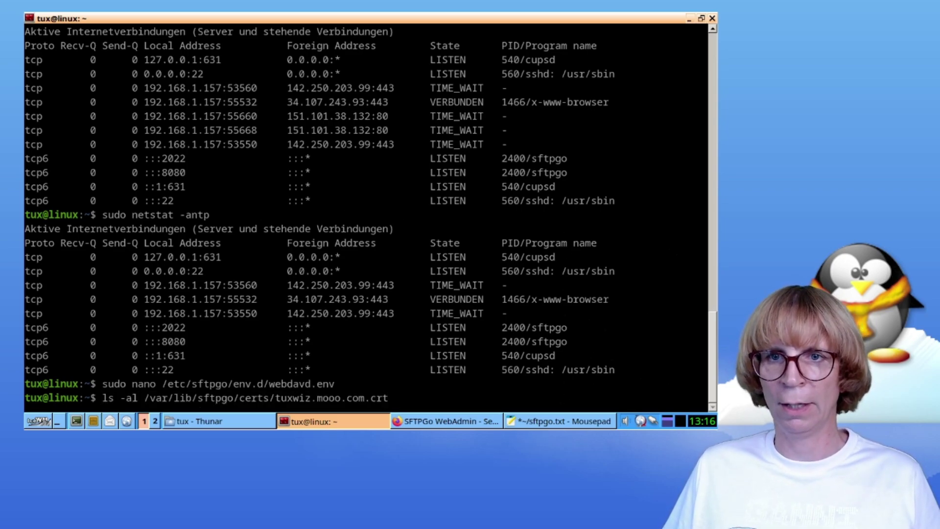
pyautogui.press('Return')
pyautogui.press('Up')
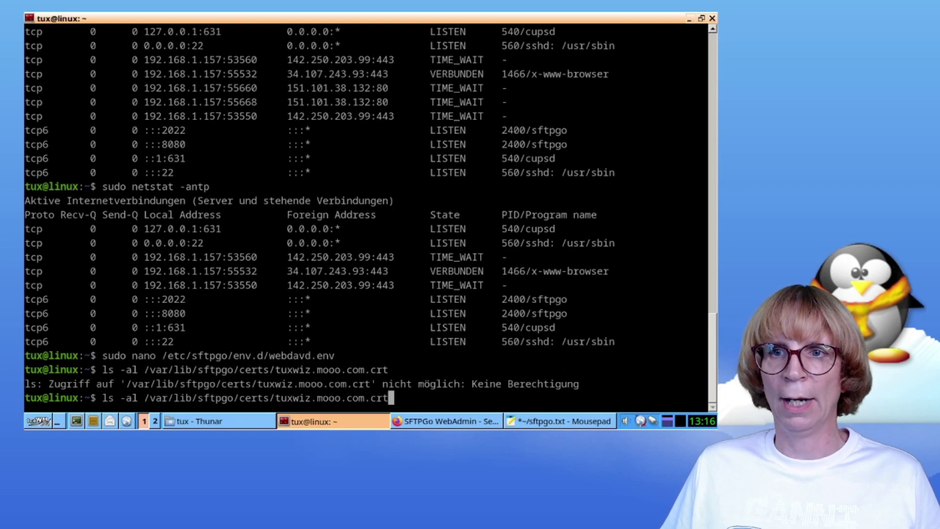
pyautogui.write('sudoi')
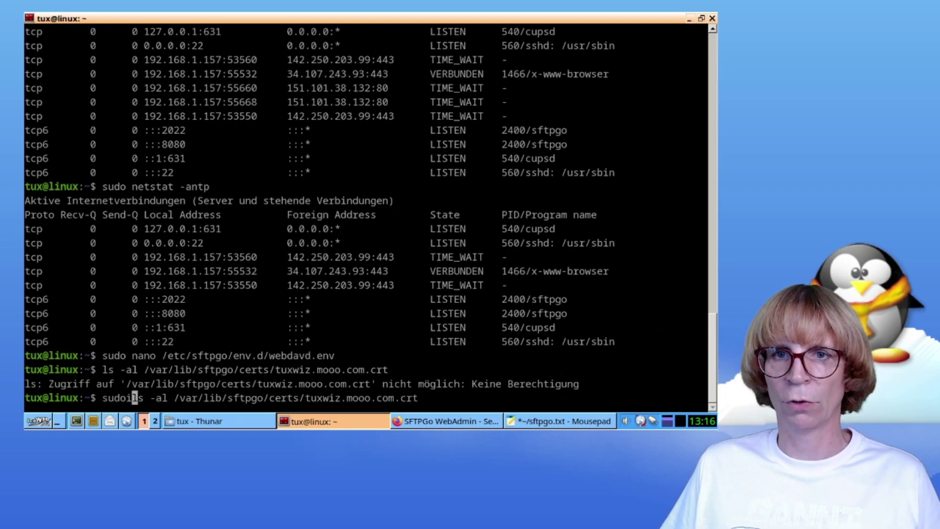
pyautogui.press('Return')
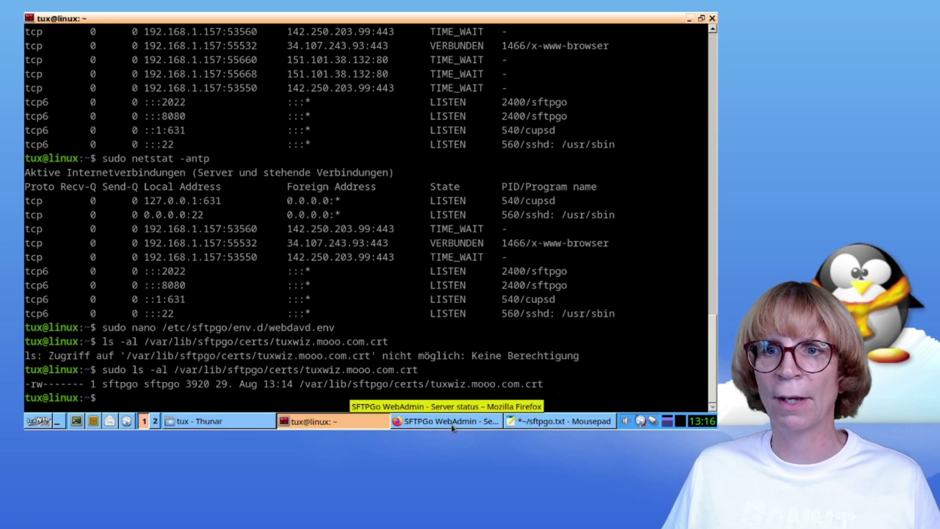
# - Run 'service sftpgo restart', then rerun it as 'sudo service sftpgo restart' after it fails
pyautogui.click(527, 424)
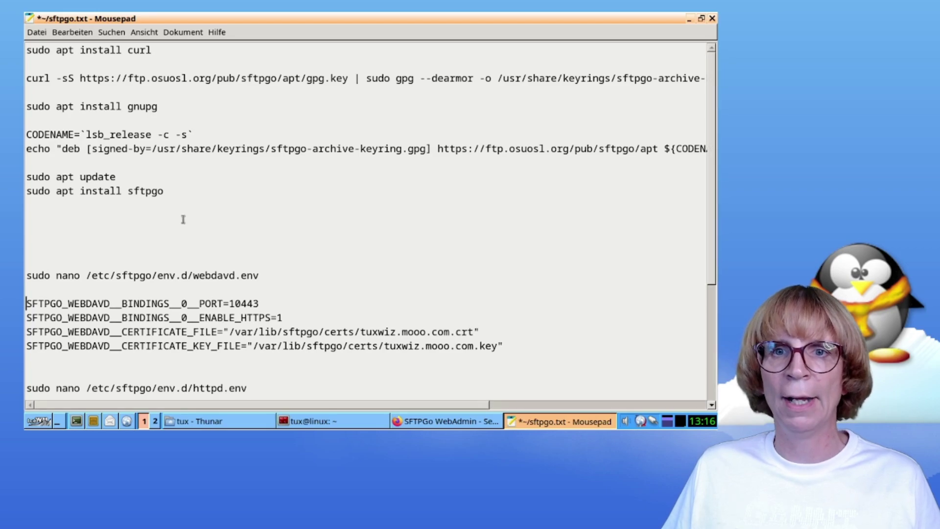
pyautogui.scroll(-2, 183, 219)
pyautogui.scroll(-2, 183, 219)
pyautogui.moveTo(170, 305); pyautogui.dragTo(27, 305)
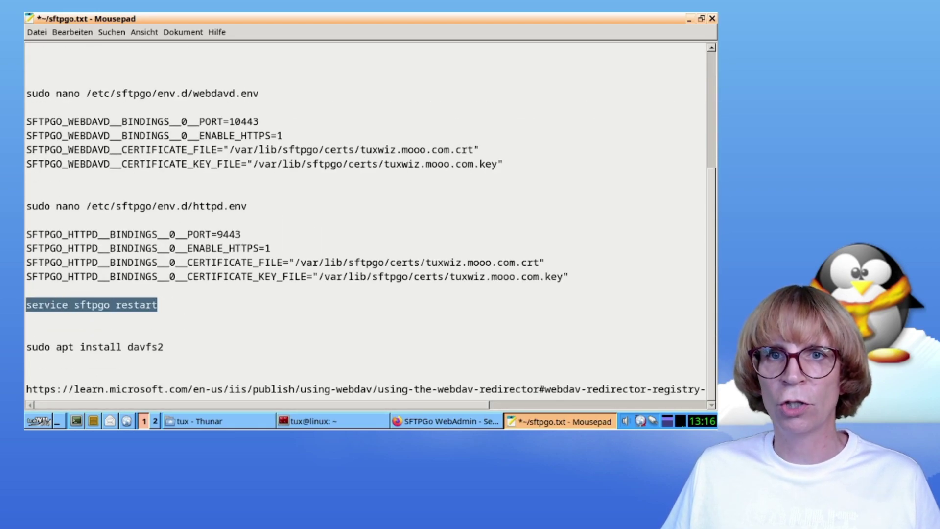
pyautogui.click(339, 426)
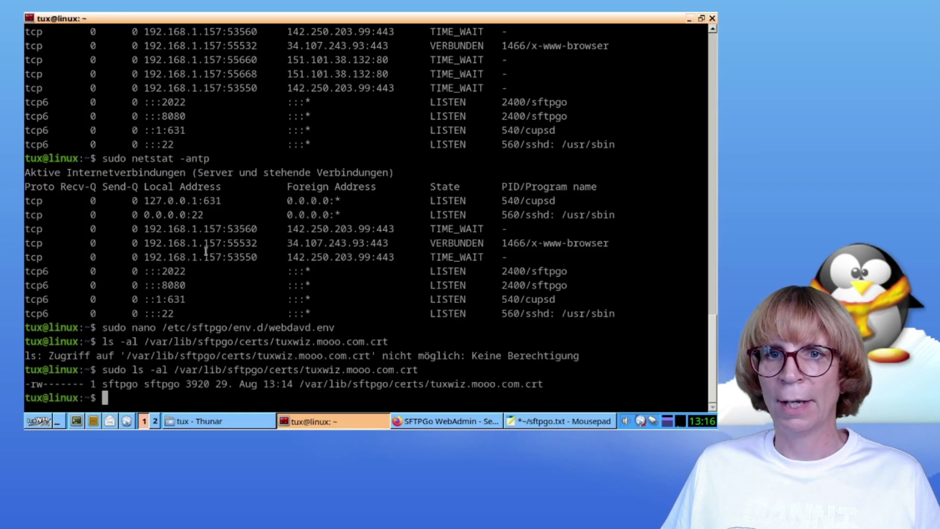
pyautogui.middleClick(210, 250)
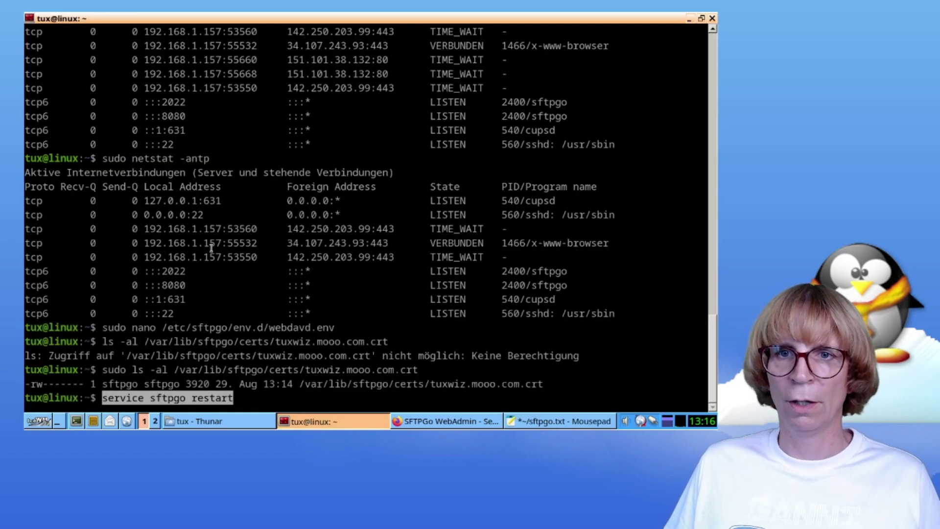
pyautogui.press('Return')
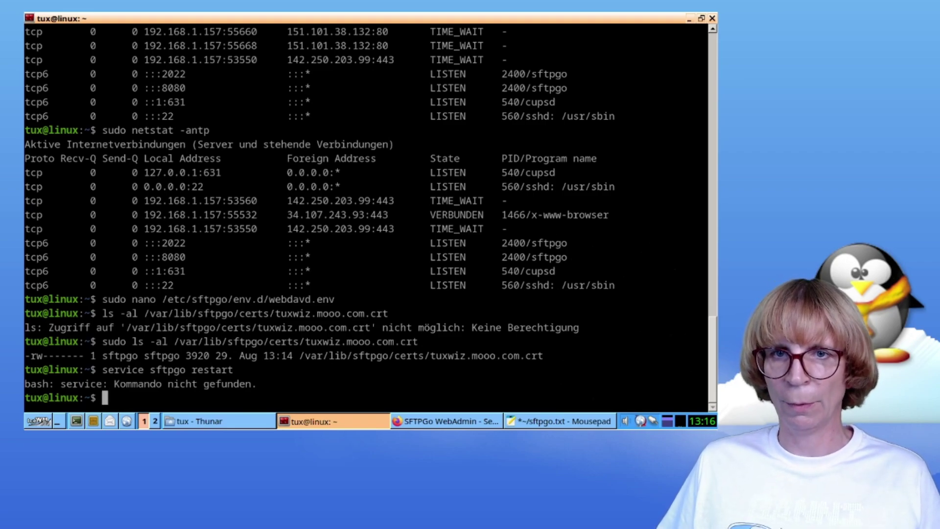
pyautogui.press('Up')
pyautogui.press('Home')
pyautogui.write('sudo')
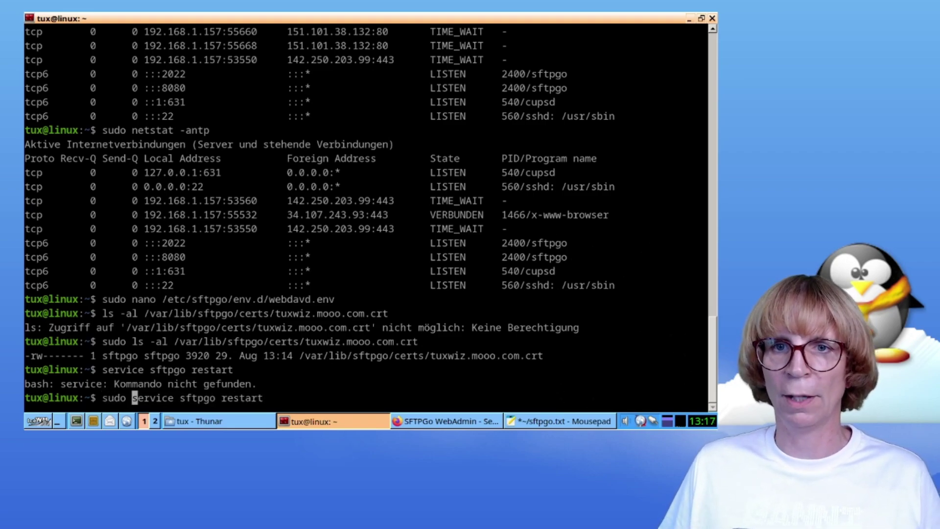
pyautogui.press('Return')
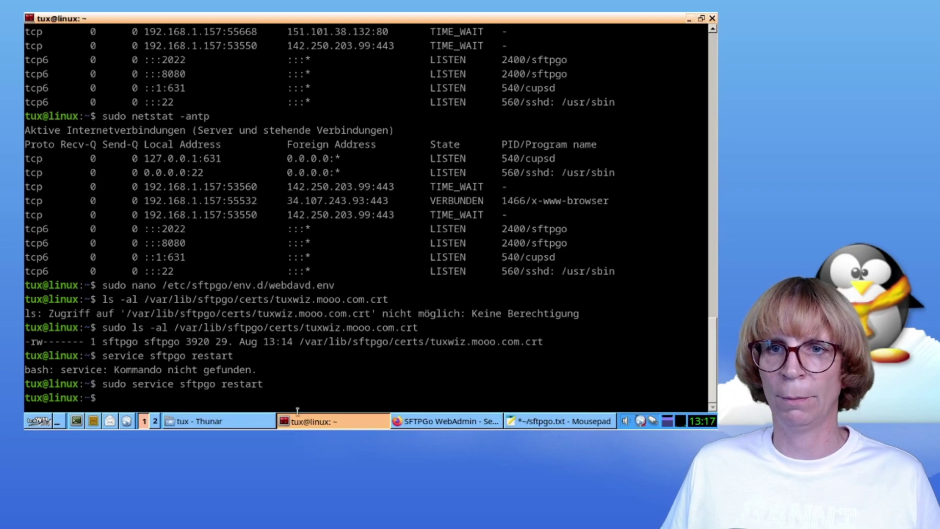
# - Prefix the restart line in the sftpgo.txt notes with 'sudo'
pyautogui.click(558, 421)
pyautogui.click(76, 306)
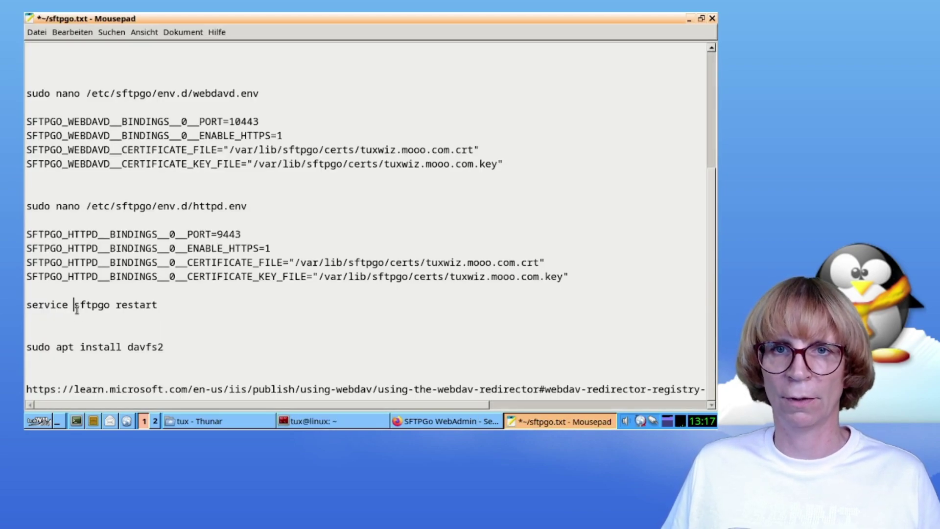
pyautogui.write('sudo')
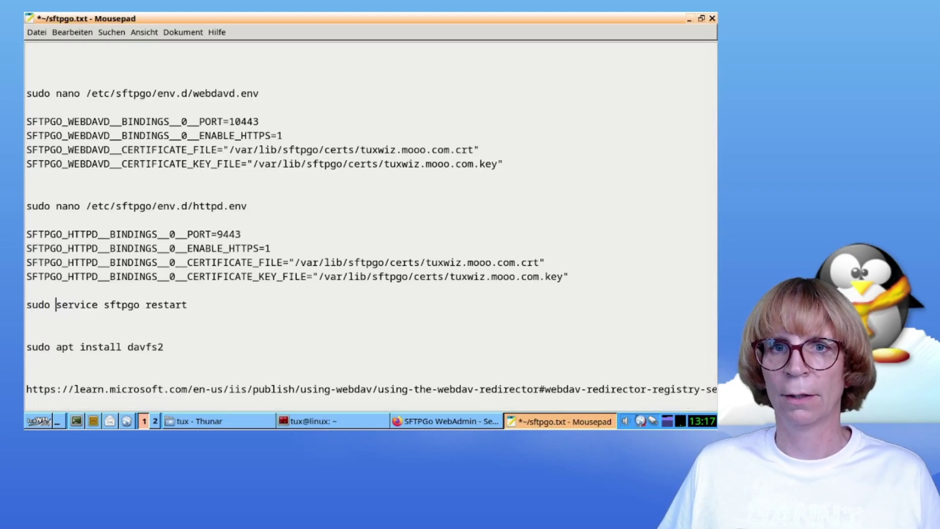
pyautogui.click(465, 422)
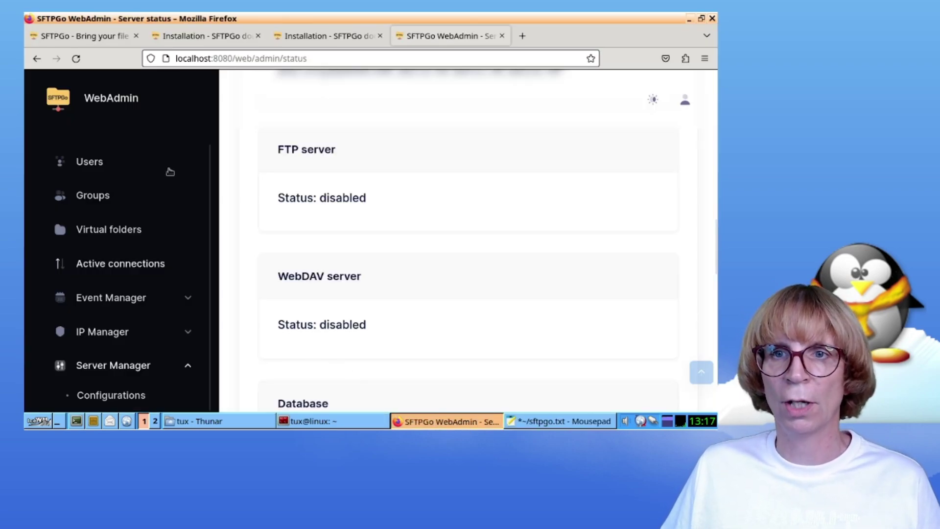
pyautogui.click(76, 59)
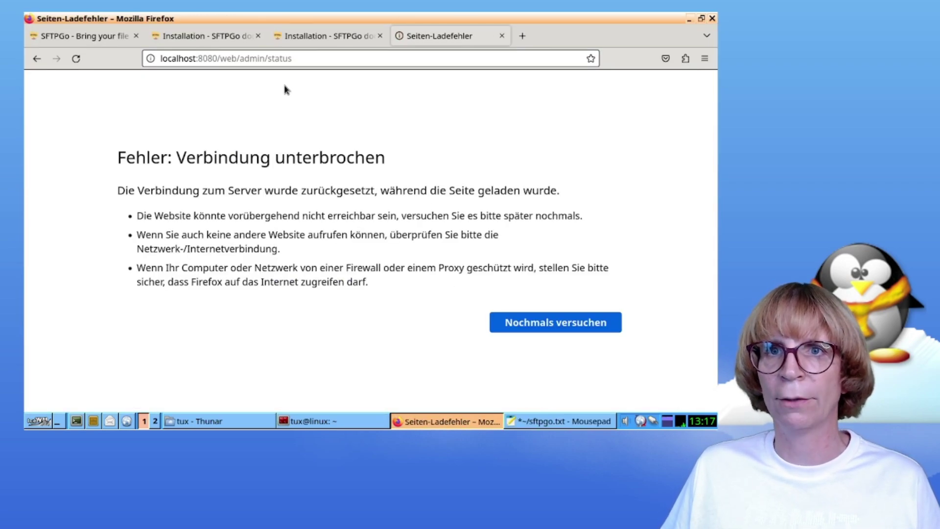
pyautogui.moveTo(218, 59); pyautogui.dragTo(591, 85)
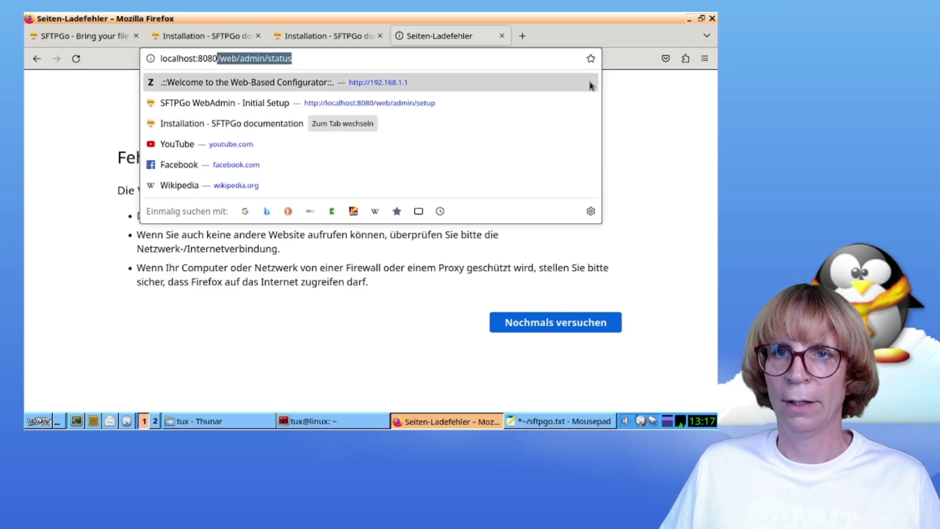
pyautogui.press('BackSpace')
pyautogui.write('h')
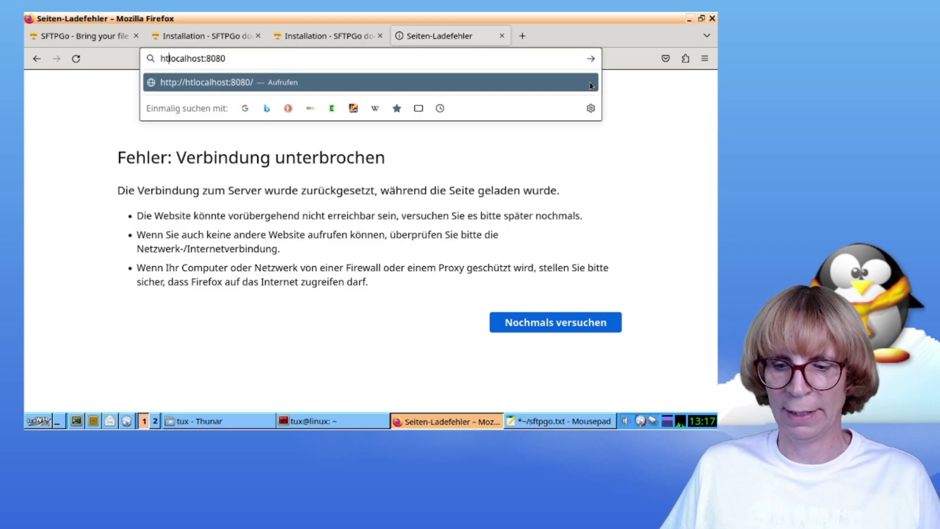
pyautogui.write('ttps')
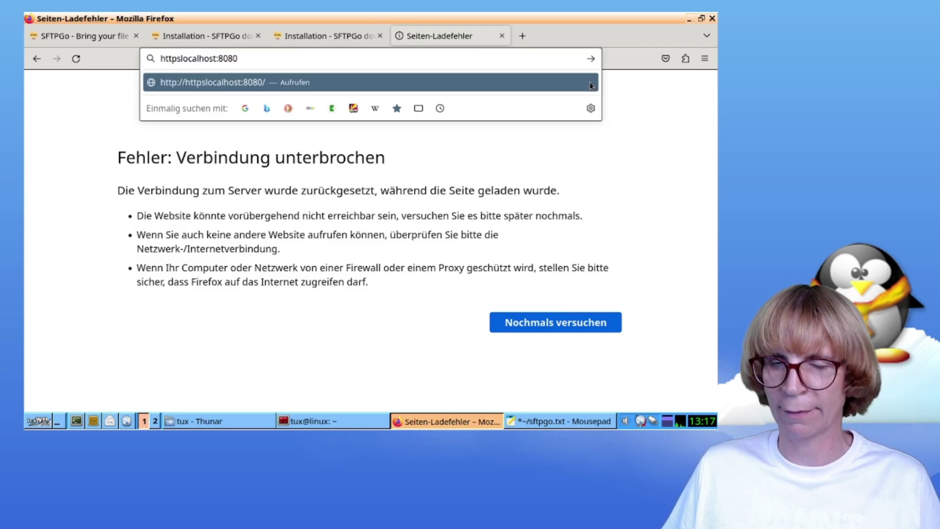
pyautogui.write('://')
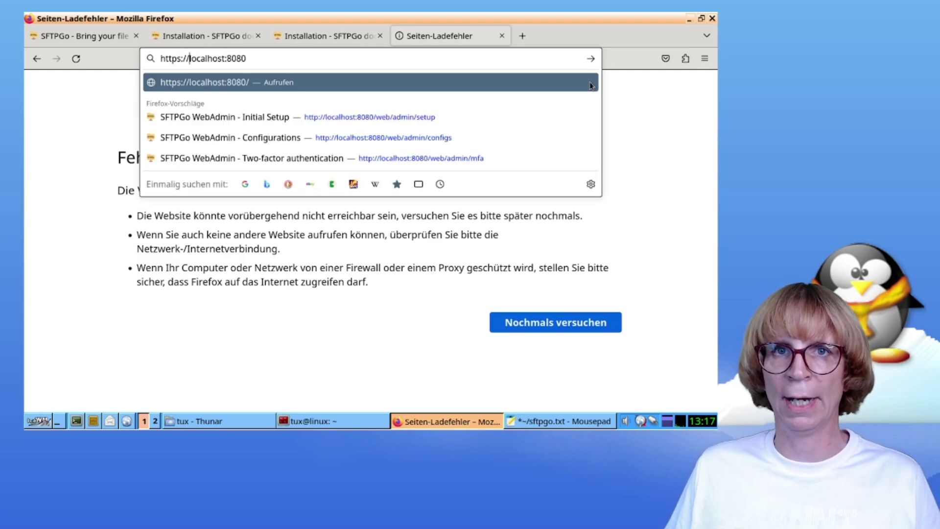
pyautogui.press('Return')
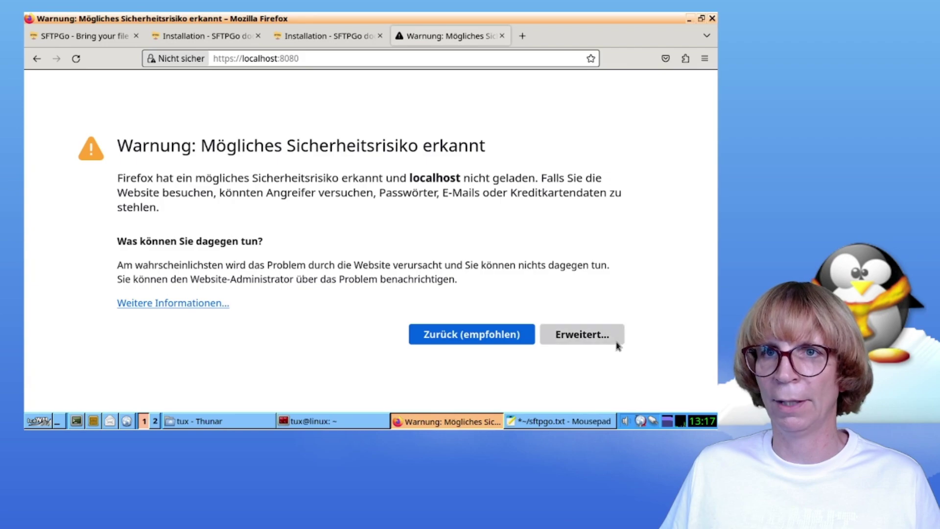
pyautogui.click(618, 338)
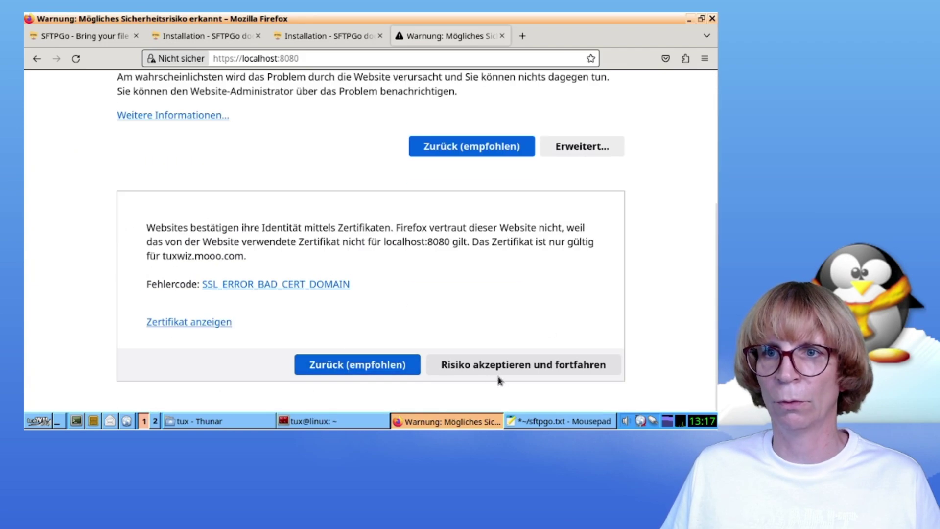
pyautogui.click(502, 366)
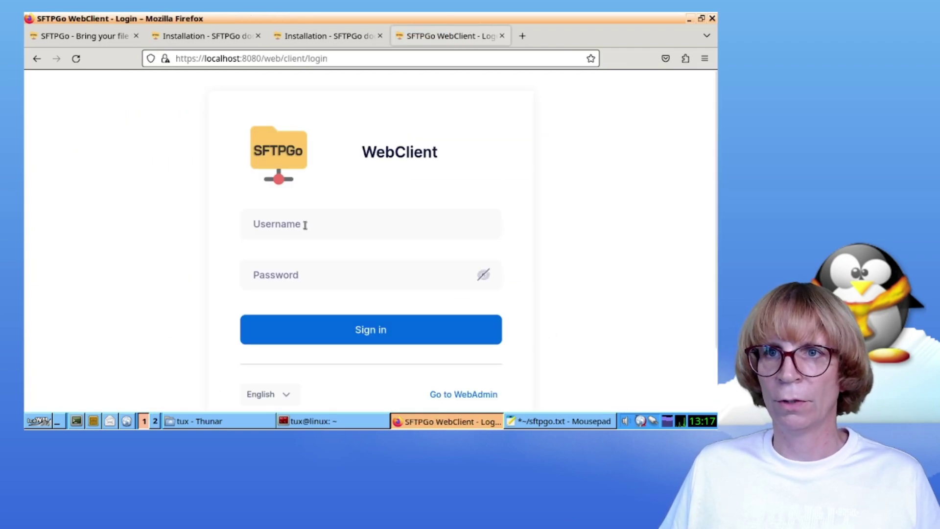
# - Attempt a WebClient sign-in with a username and password, which is rejected as invalid
pyautogui.click(305, 224)
pyautogui.write('tux')
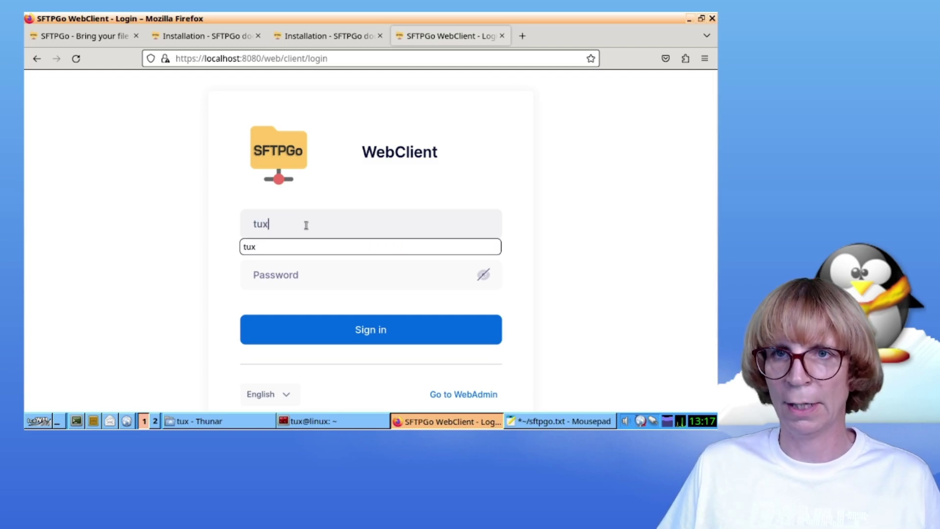
pyautogui.press('Tab')
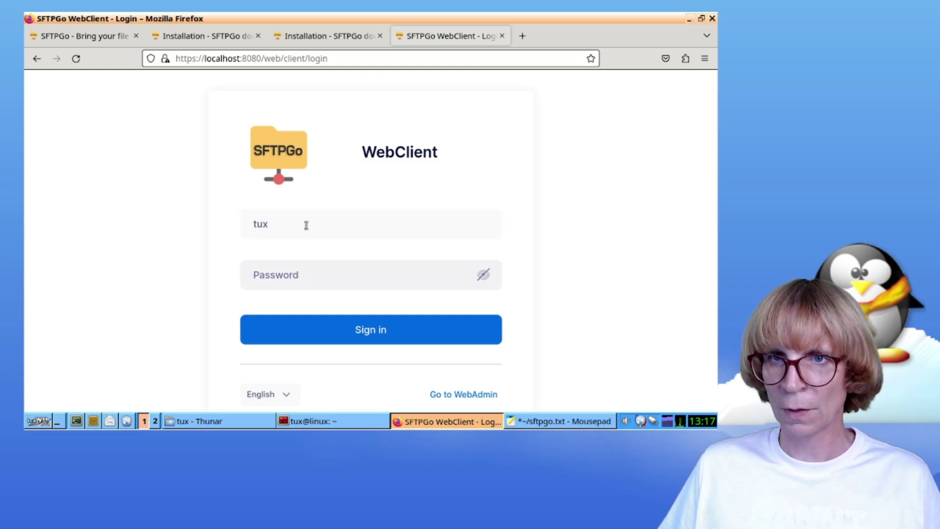
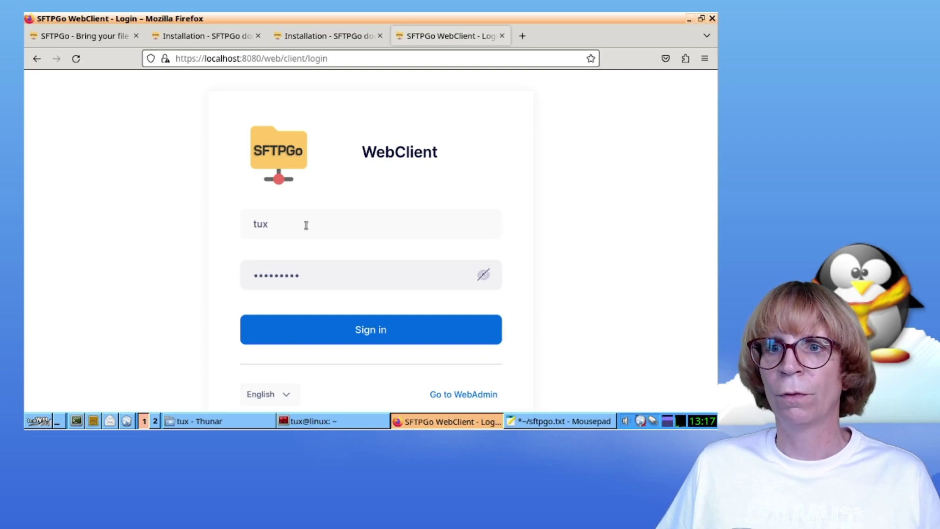
pyautogui.press('Return')
pyautogui.scroll(-3, 511, 345)
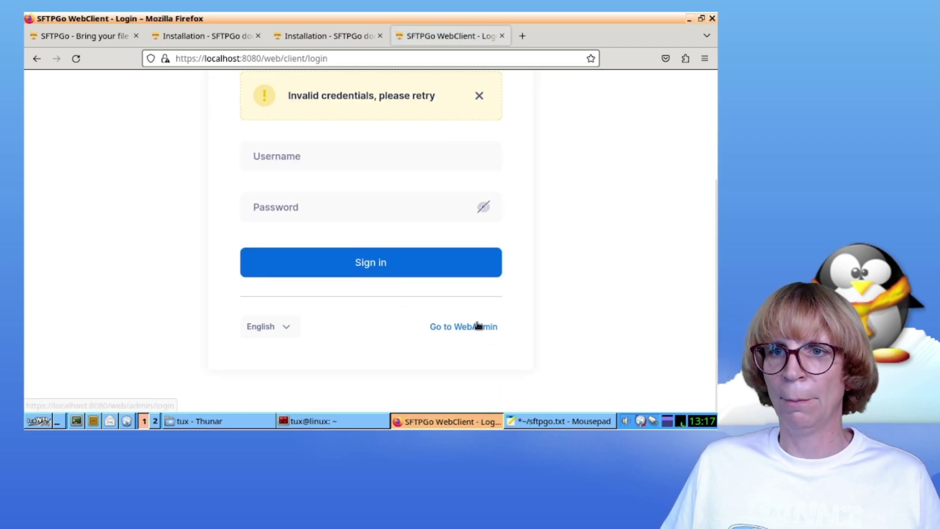
# - Sign in to SFTPGo WebAdmin with the admin username and password
pyautogui.click(456, 327)
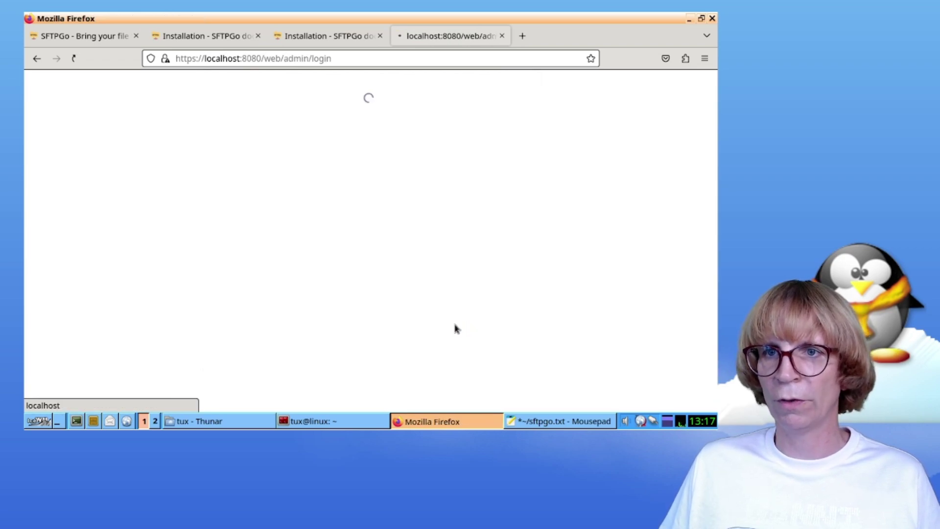
pyautogui.click(300, 225)
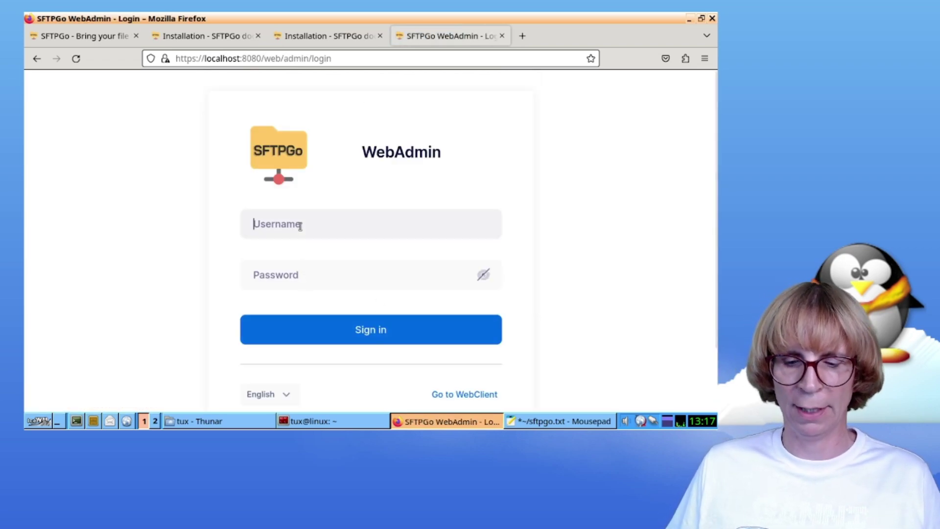
pyautogui.press('Tab')
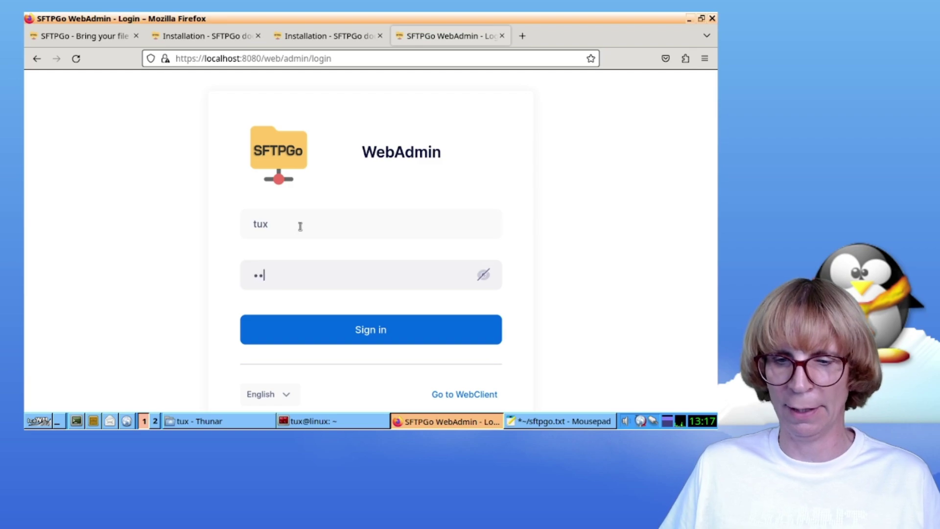
pyautogui.press('Return')
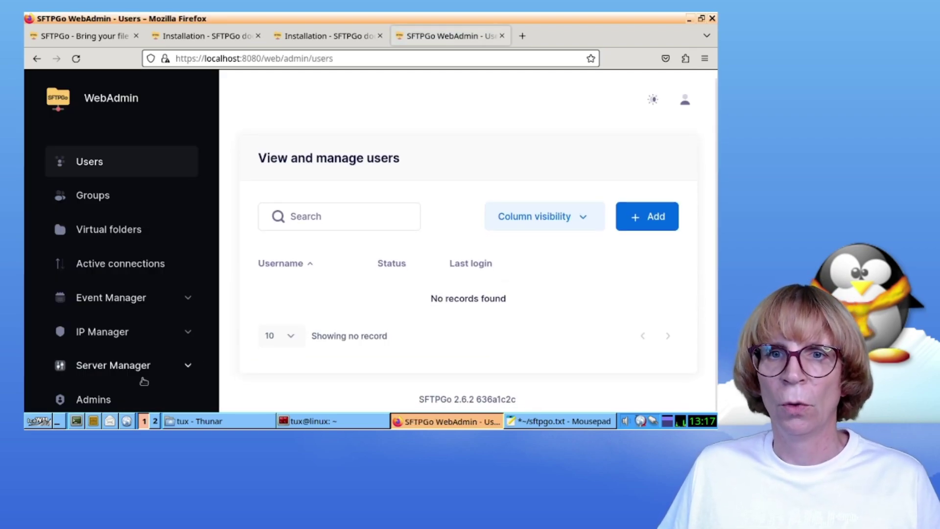
# - Open Server Manager > Status and highlight the WebDAV server's port 10443
pyautogui.click(142, 377)
pyautogui.scroll(-1, 143, 377)
pyautogui.scroll(-2, 142, 377)
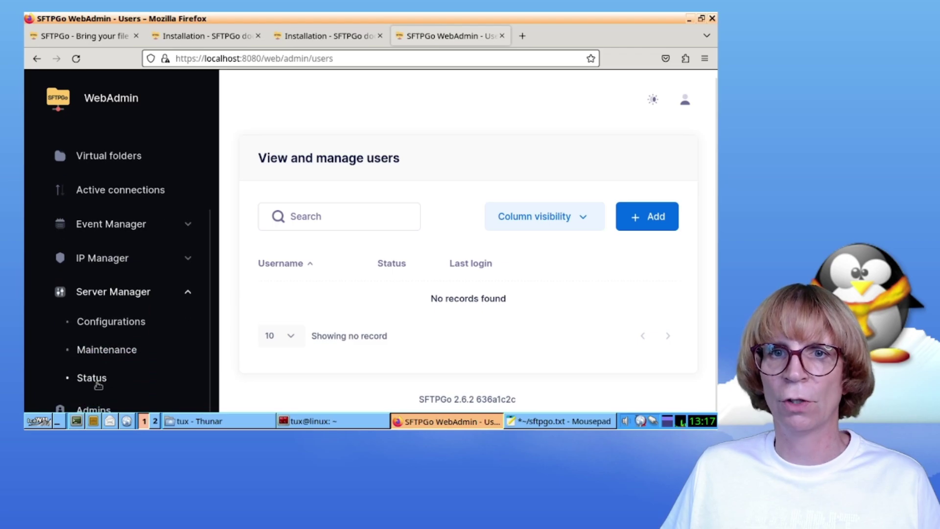
pyautogui.click(96, 381)
pyautogui.scroll(-5, 396, 267)
pyautogui.scroll(-5, 396, 267)
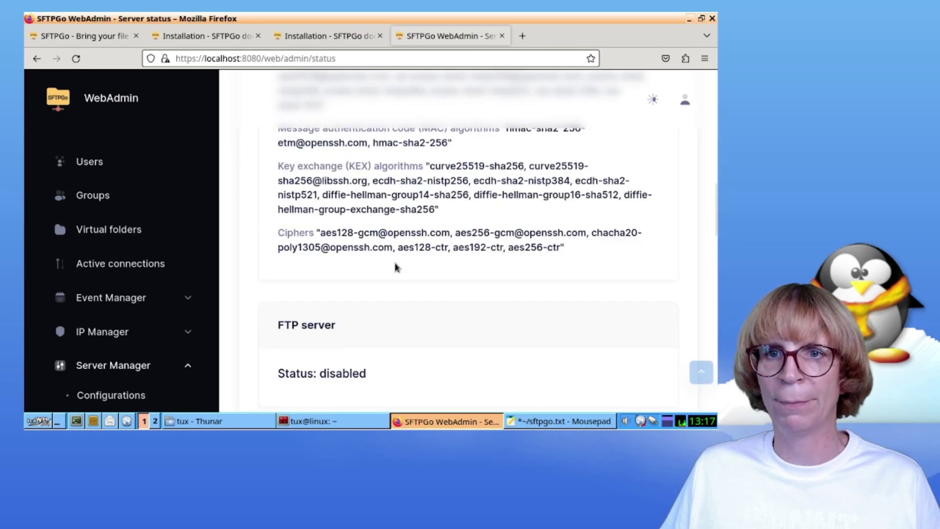
pyautogui.scroll(-3, 396, 267)
pyautogui.scroll(-4, 396, 267)
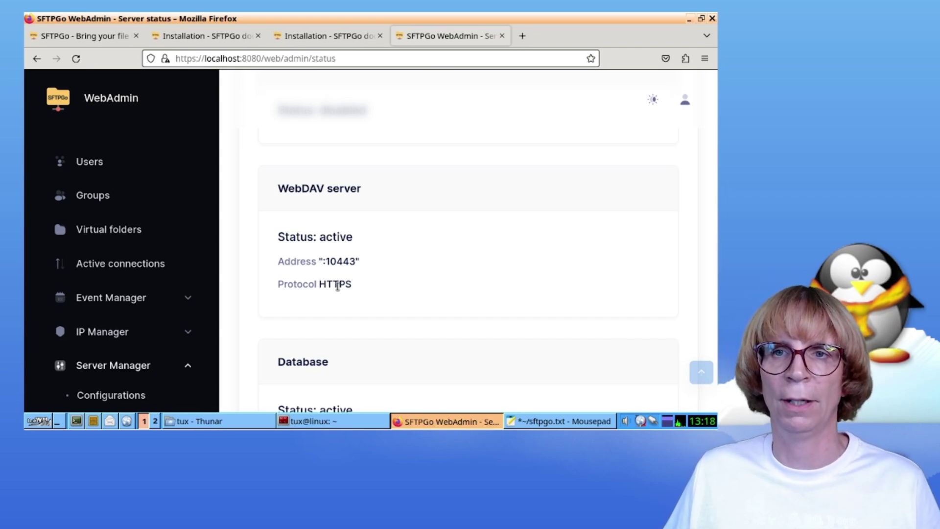
pyautogui.moveTo(327, 260); pyautogui.dragTo(354, 261)
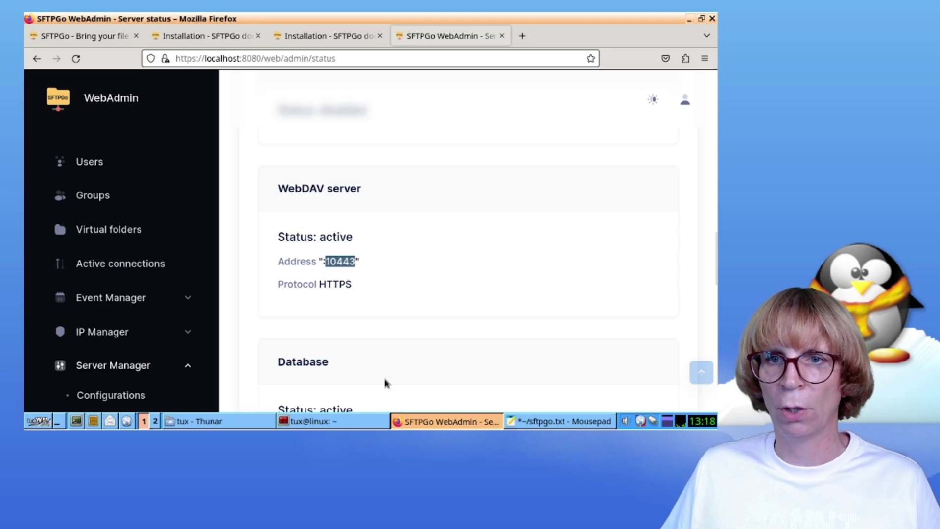
# - Run 'sudo nano /etc/sftpgo/env.d/httpd.env', copied from the sftpgo.txt notes
pyautogui.click(555, 424)
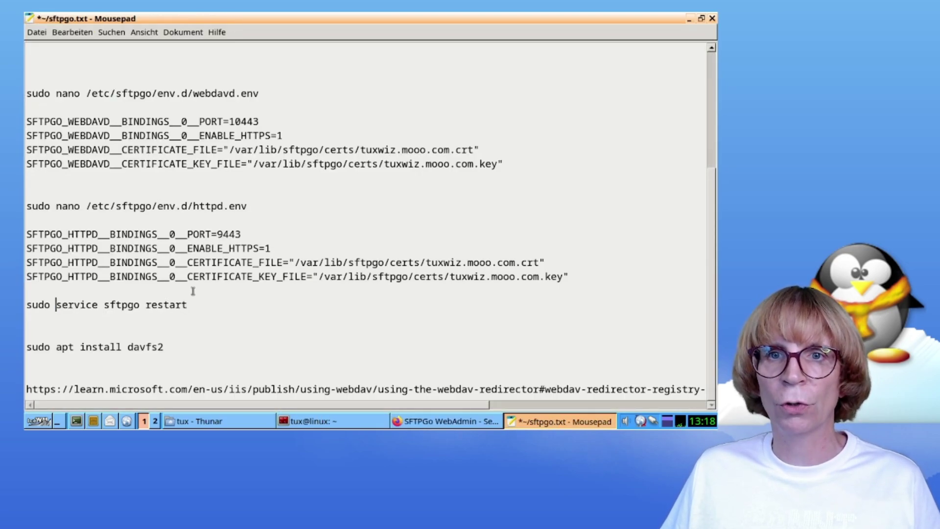
pyautogui.moveTo(260, 205); pyautogui.dragTo(26, 206)
pyautogui.hotkey('ctrl', 'c')
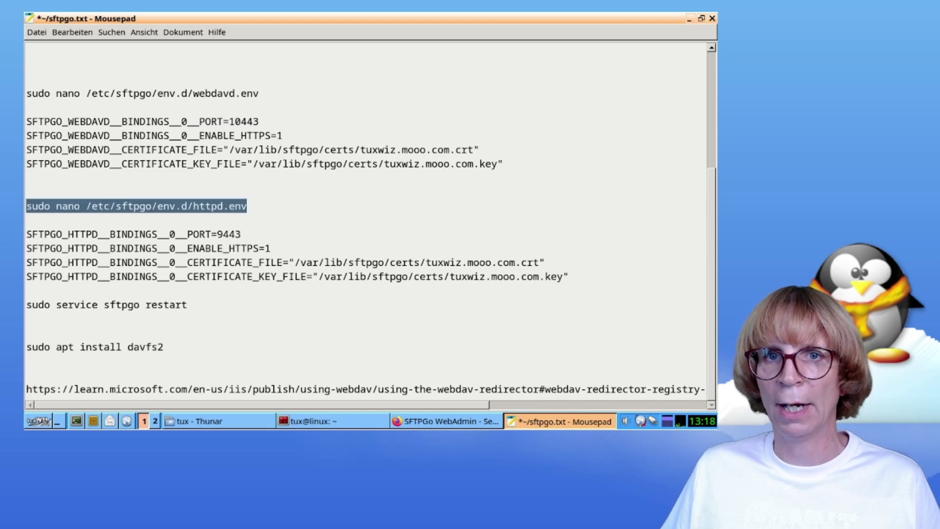
pyautogui.click(315, 421)
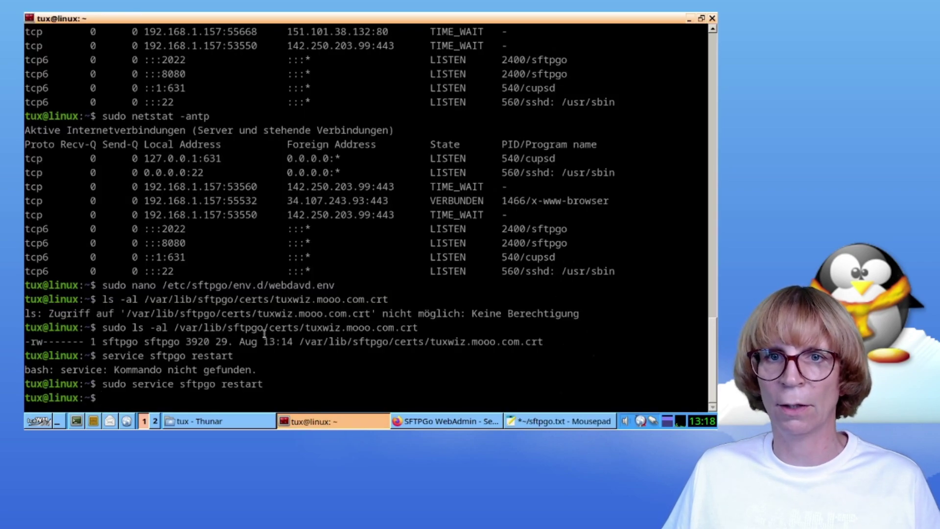
pyautogui.middleClick(177, 305)
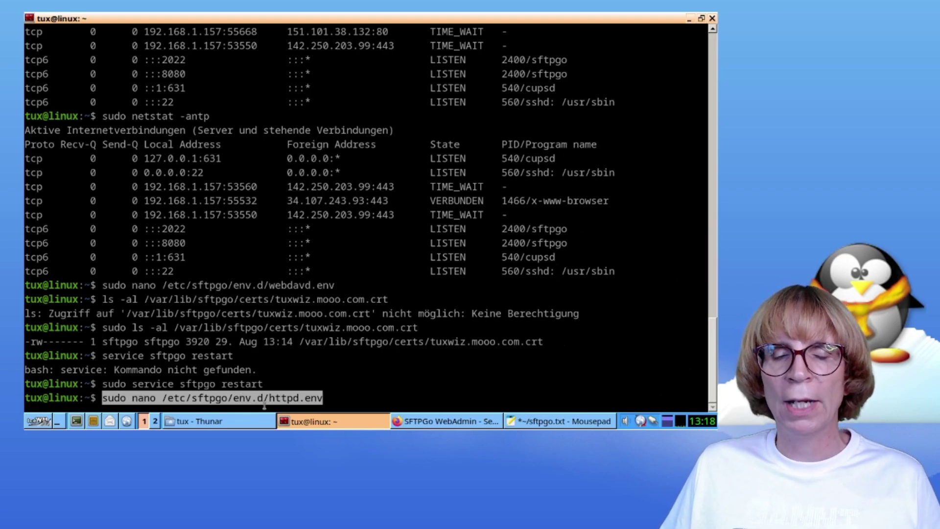
pyautogui.press('Return')
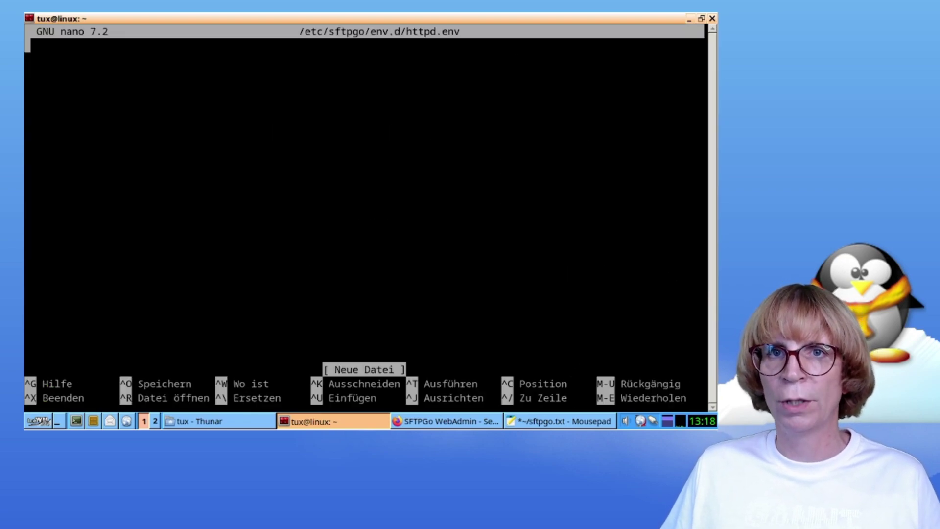
# - Paste the four SFTPGO_HTTPD binding lines, change the port to 443, and save httpd.env
pyautogui.hotkey('alt', 'Tab')
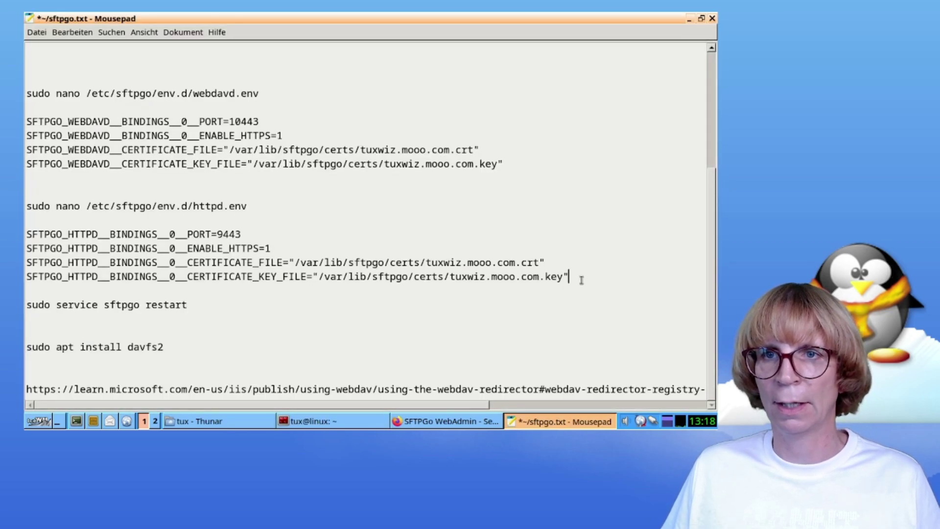
pyautogui.moveTo(582, 279)
pyautogui.mouseDown()
pyautogui.moveTo(38, 250)
pyautogui.moveTo(26, 235)
pyautogui.mouseUp()
pyautogui.hotkey('ctrl', 'c')
pyautogui.hotkey('alt', 'Tab')
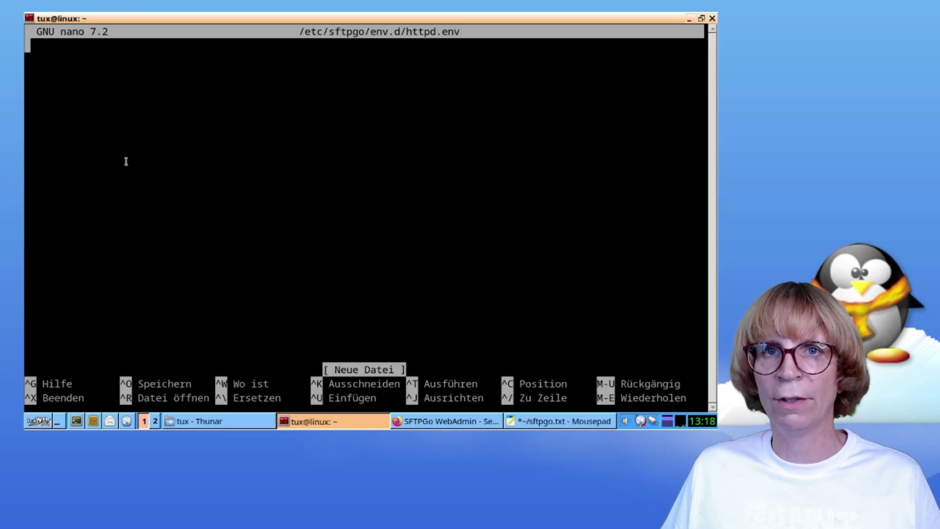
pyautogui.middleClick(126, 161)
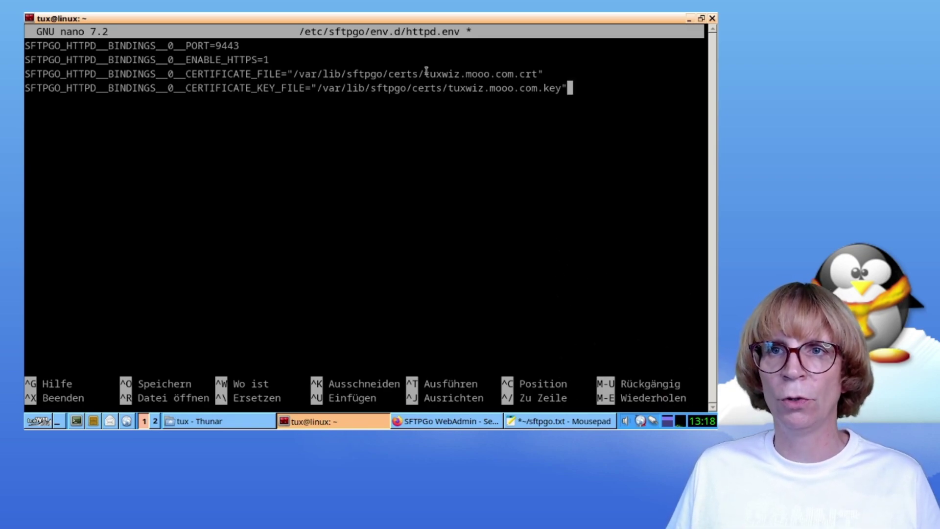
pyautogui.press('Up')
pyautogui.press('Up')
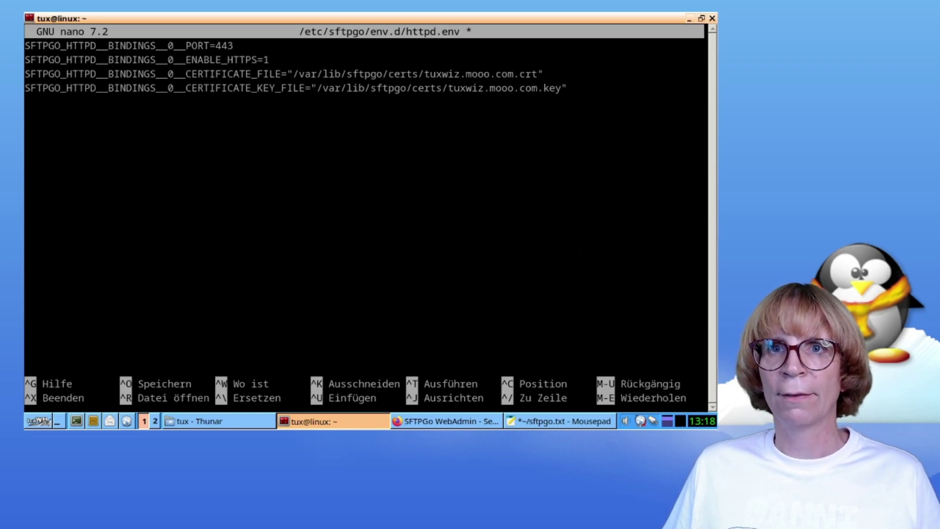
pyautogui.click(219, 46)
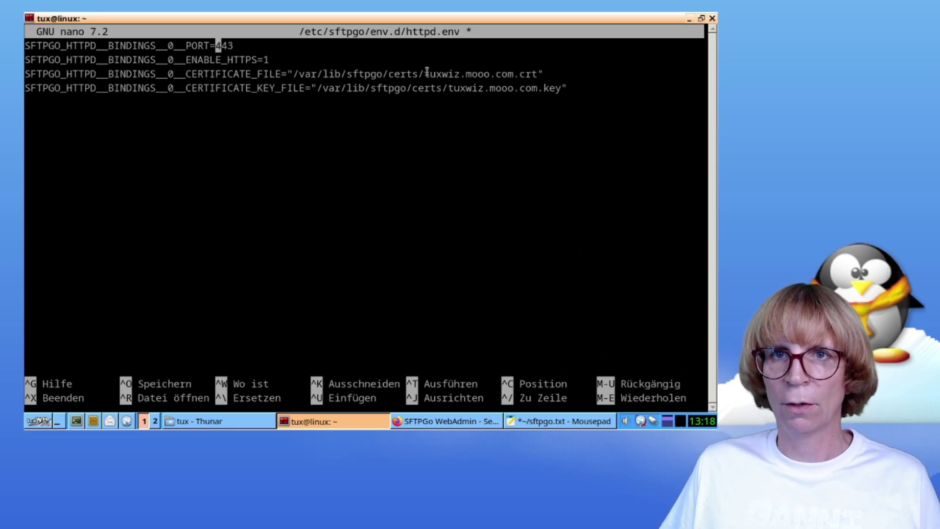
pyautogui.hotkey('ctrl', 'o')
pyautogui.press('Return')
pyautogui.hotkey('ctrl', 'x')
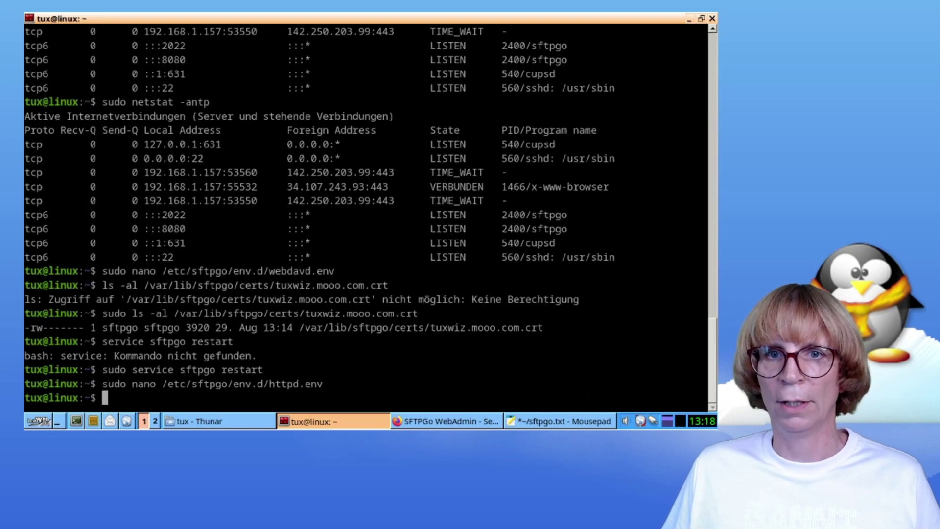
# - Rerun 'sudo service sftpgo restart' from the shell history
pyautogui.press('Up')
pyautogui.press('Up')
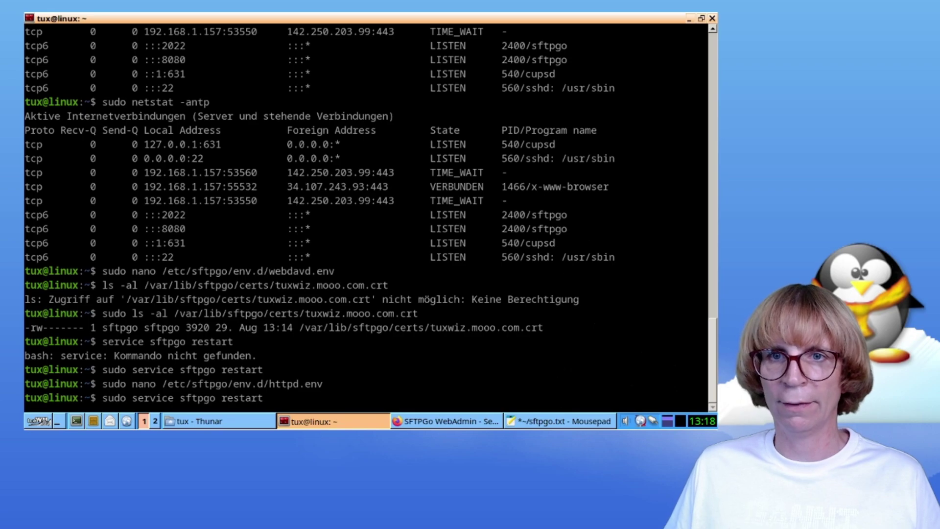
pyautogui.press('Return')
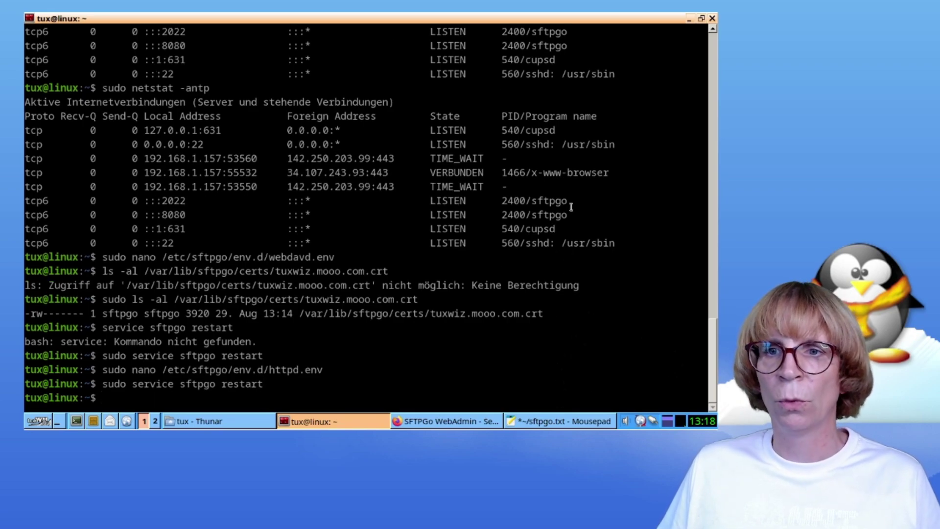
pyautogui.click(454, 422)
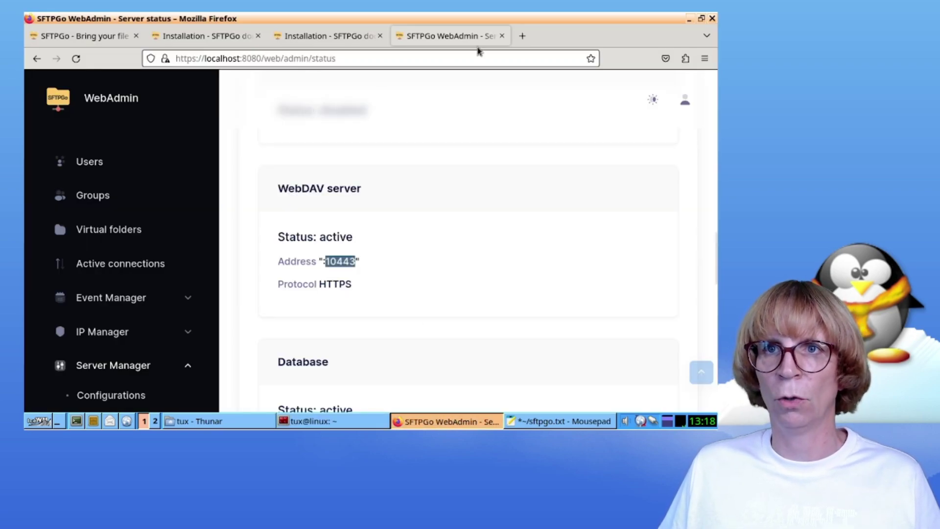
pyautogui.click(520, 36)
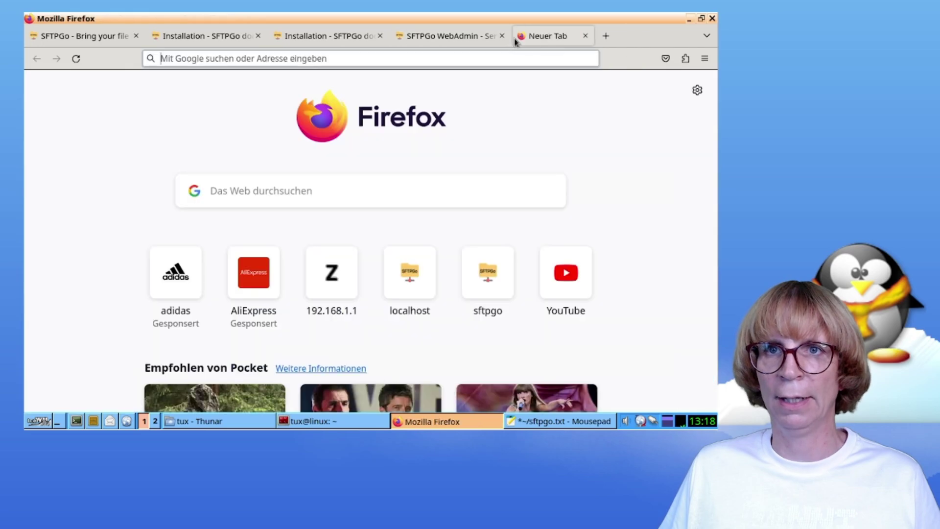
pyautogui.click(260, 59)
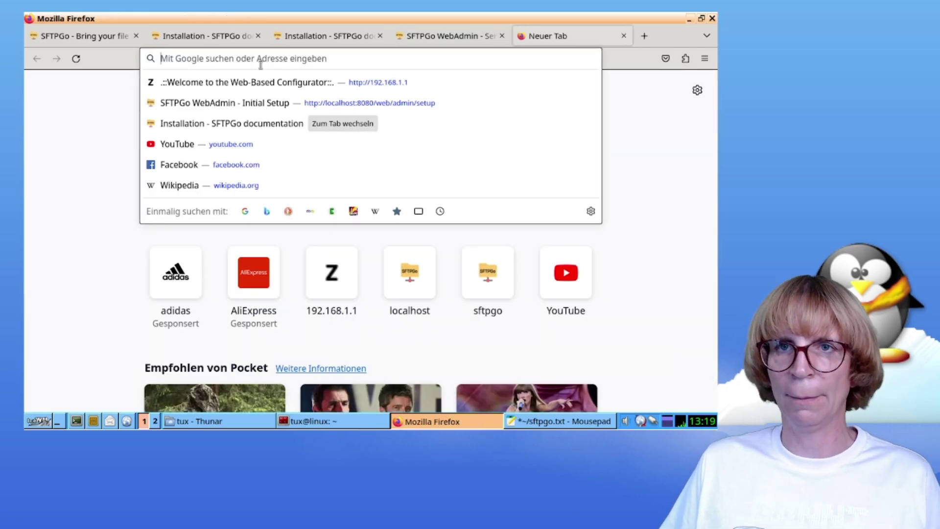
pyautogui.write('tuxwi')
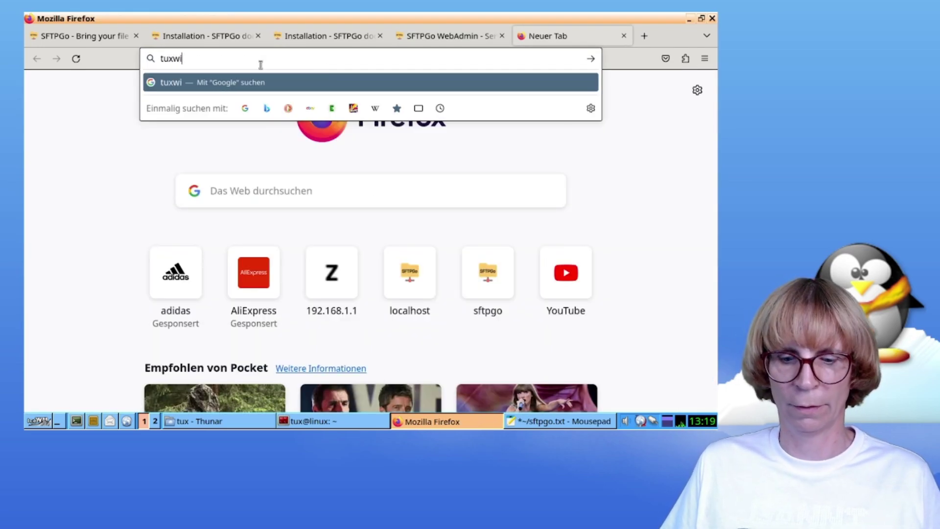
pyautogui.write('z.mooo.c')
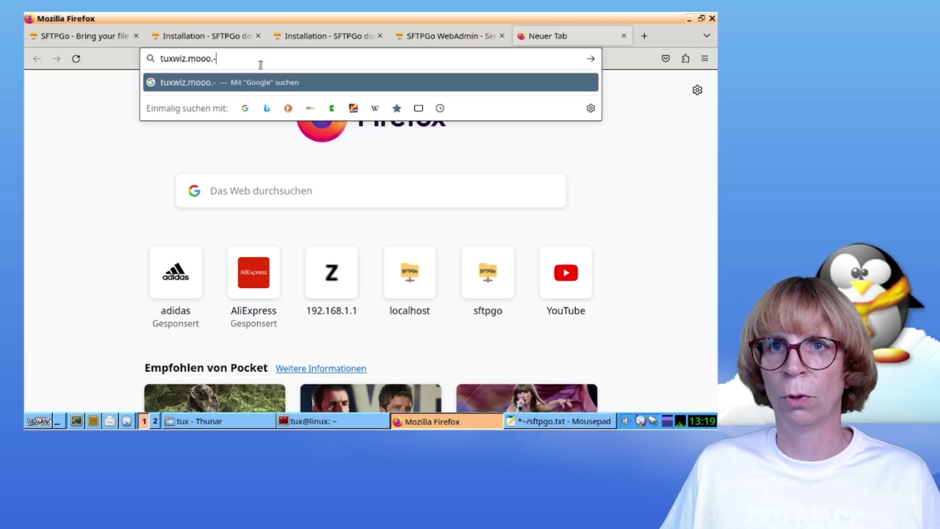
pyautogui.write('om')
pyautogui.press('Home')
pyautogui.write('h')
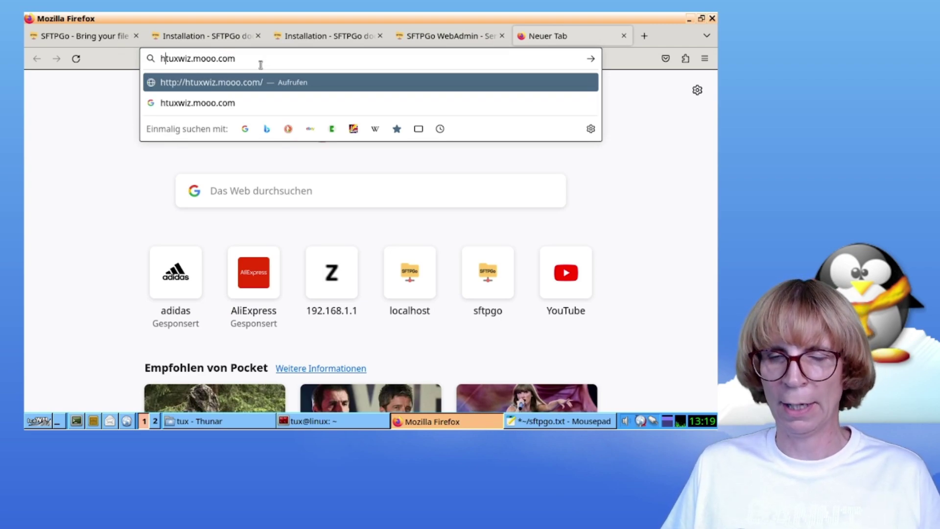
pyautogui.write('ttps://')
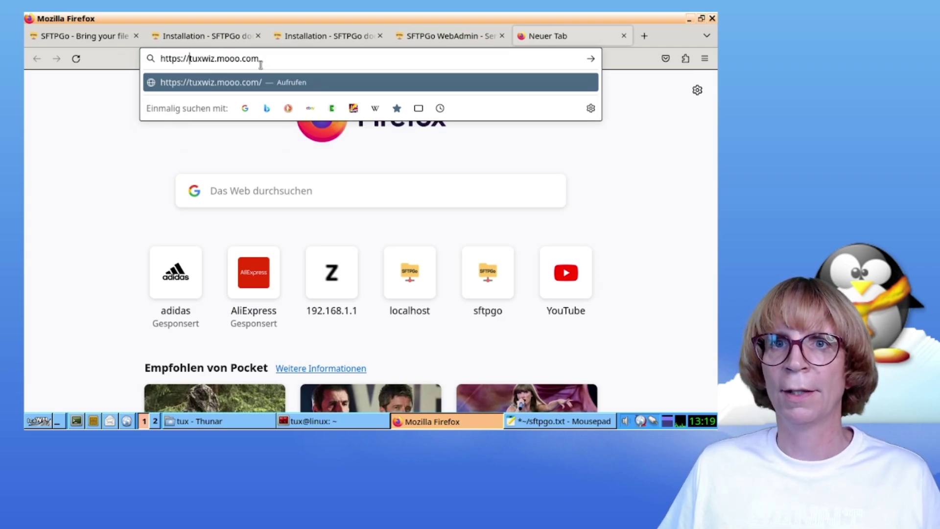
pyautogui.press('Return')
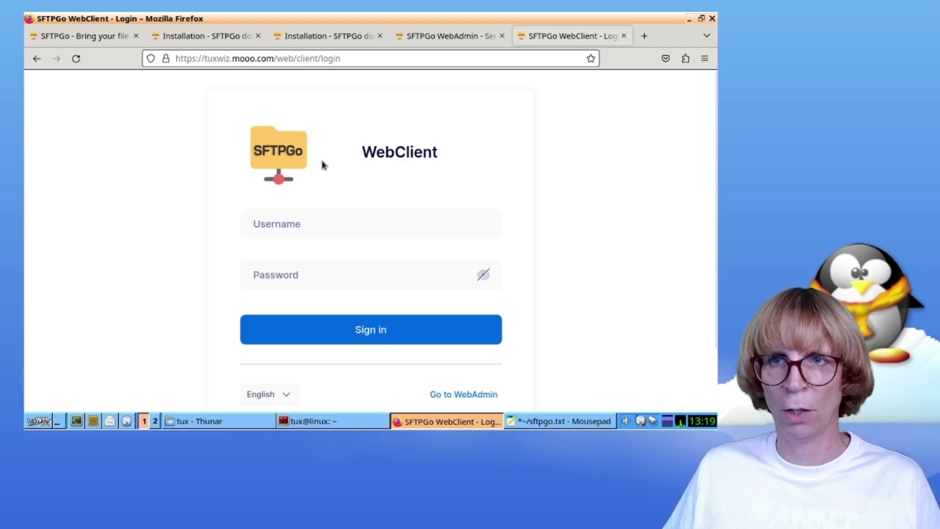
pyautogui.scroll(-2, 322, 165)
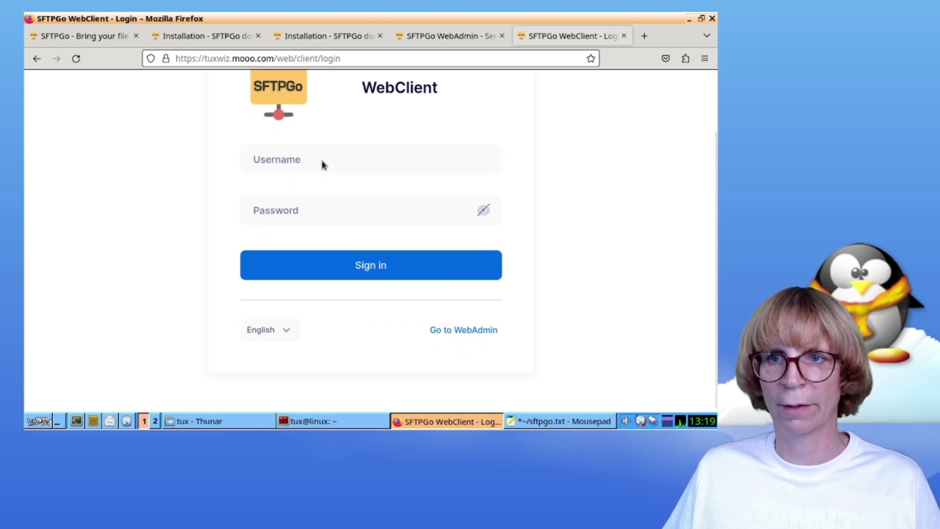
# - Sign in to WebAdmin with the admin username and password, reaching the empty Users list
pyautogui.click(467, 336)
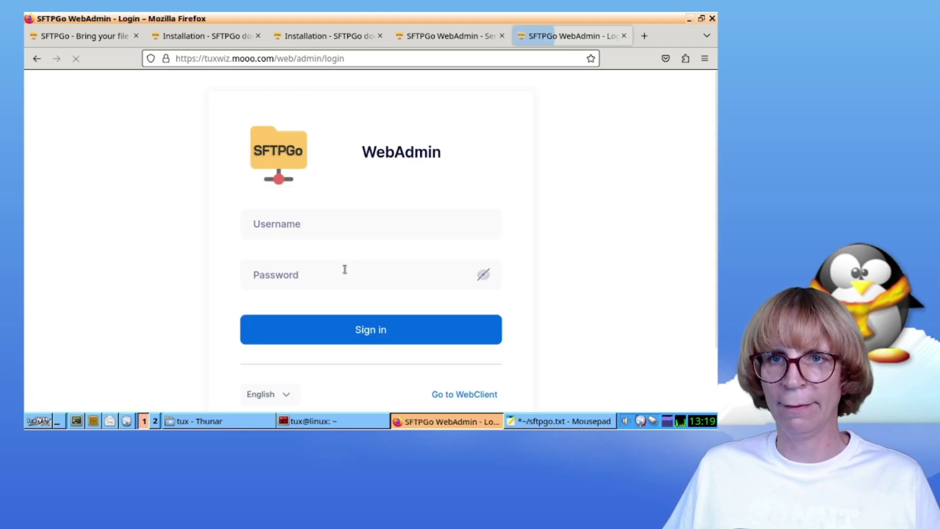
pyautogui.click(329, 222)
pyautogui.write('tux')
pyautogui.press('Tab')
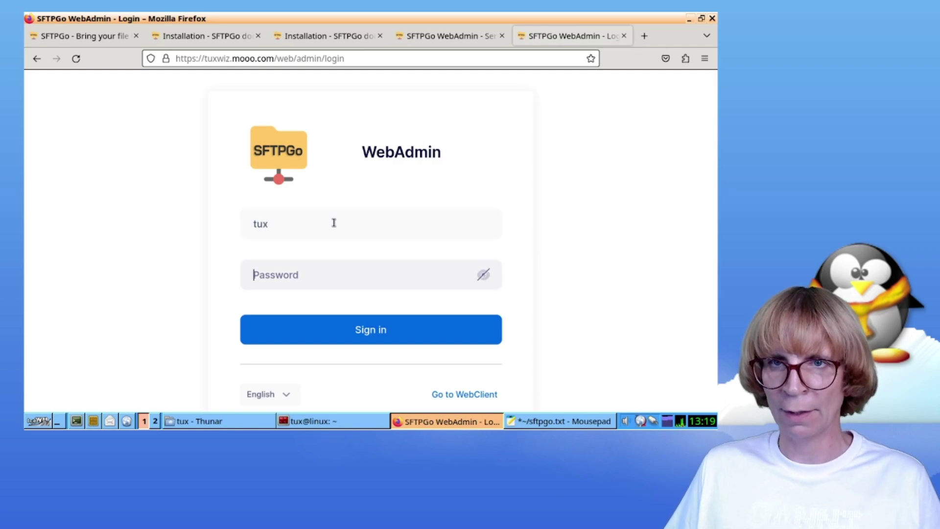
pyautogui.write('t')
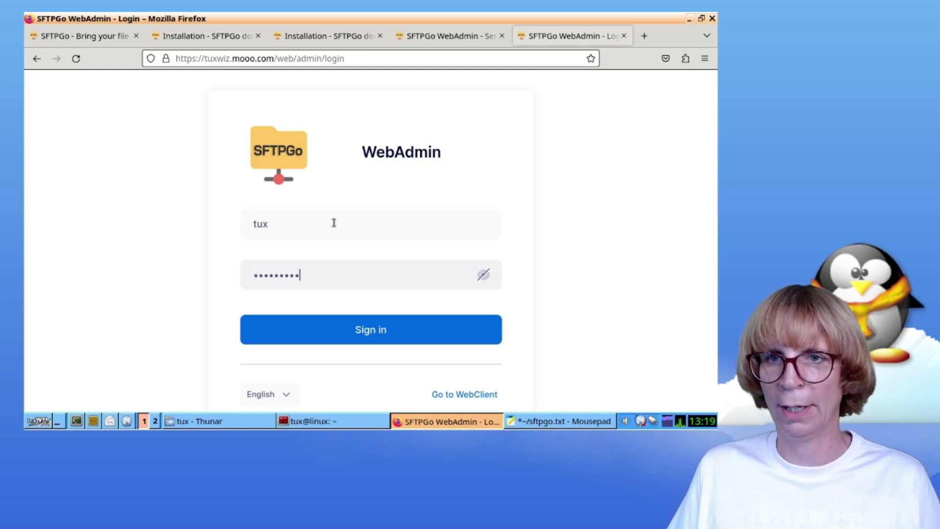
pyautogui.press('Return')
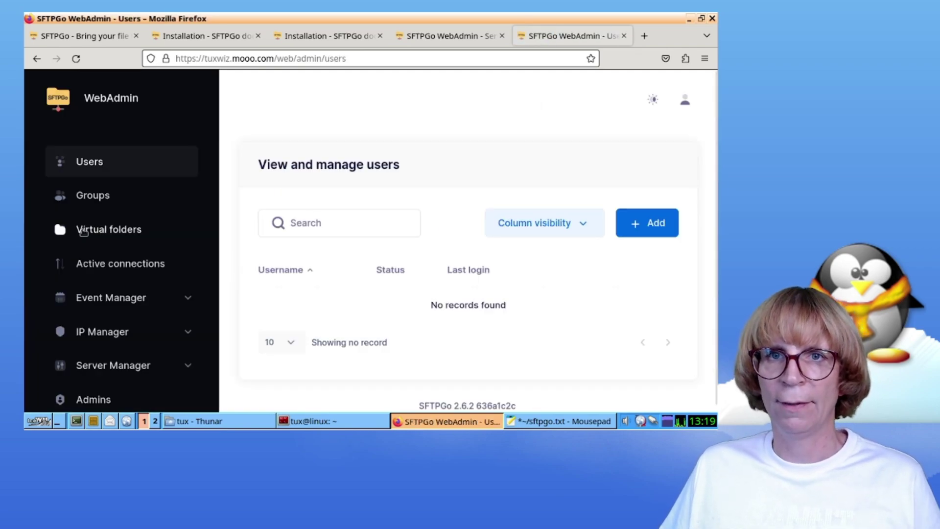
pyautogui.click(95, 165)
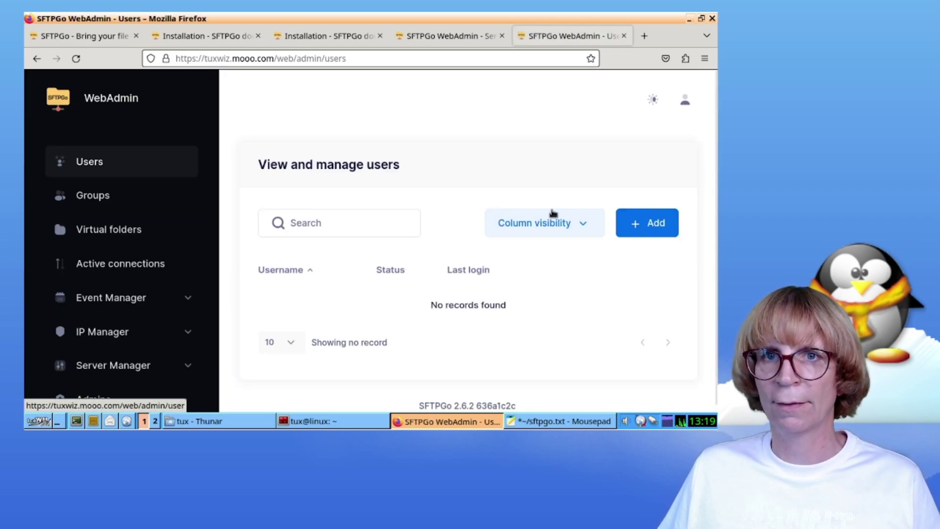
# - Add user 'astronaut' with a password and save the account
pyautogui.click(655, 223)
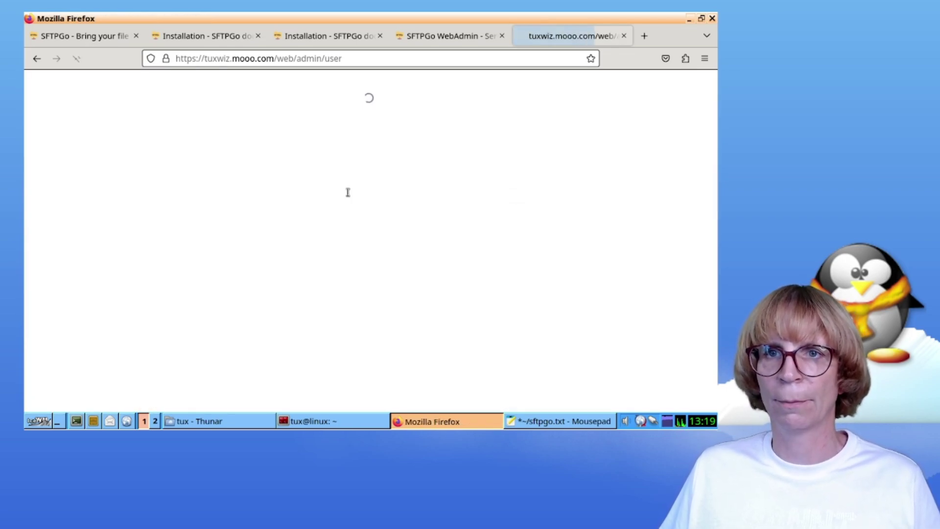
pyautogui.write('a')
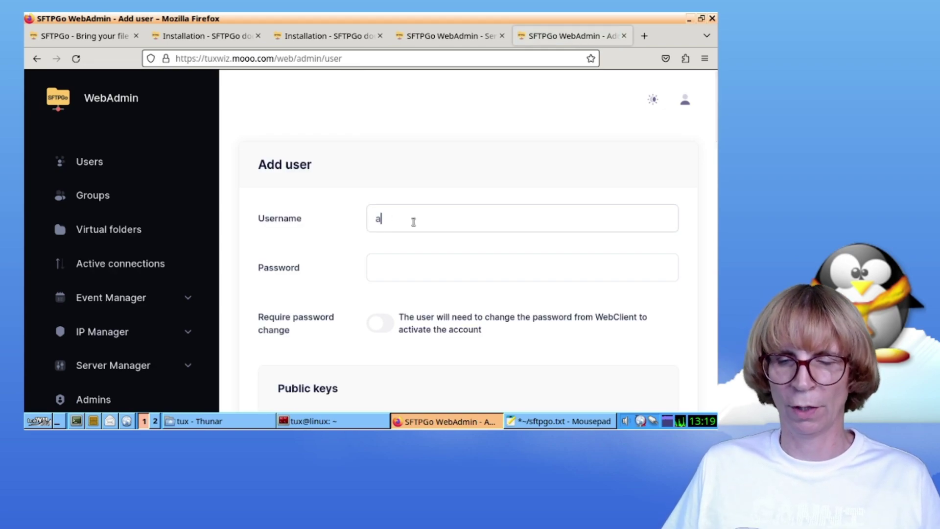
pyautogui.write('stronaut')
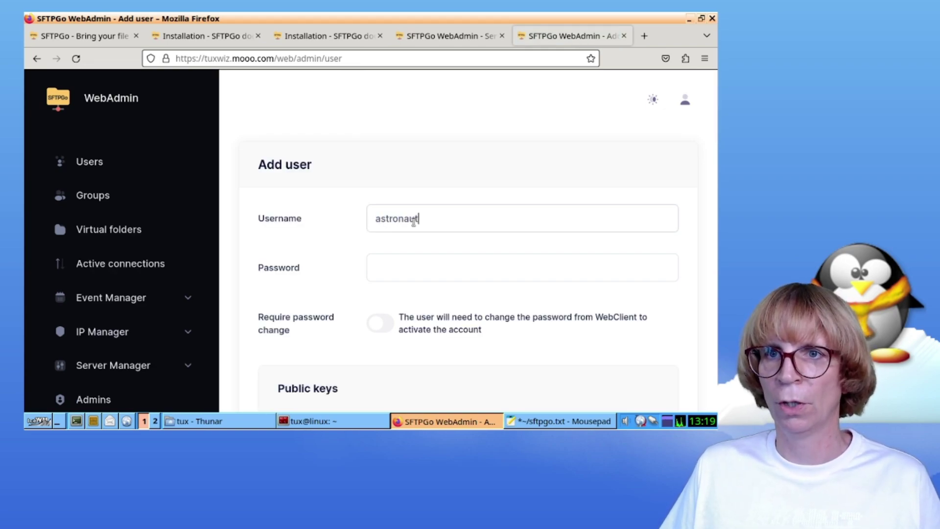
pyautogui.press('Tab')
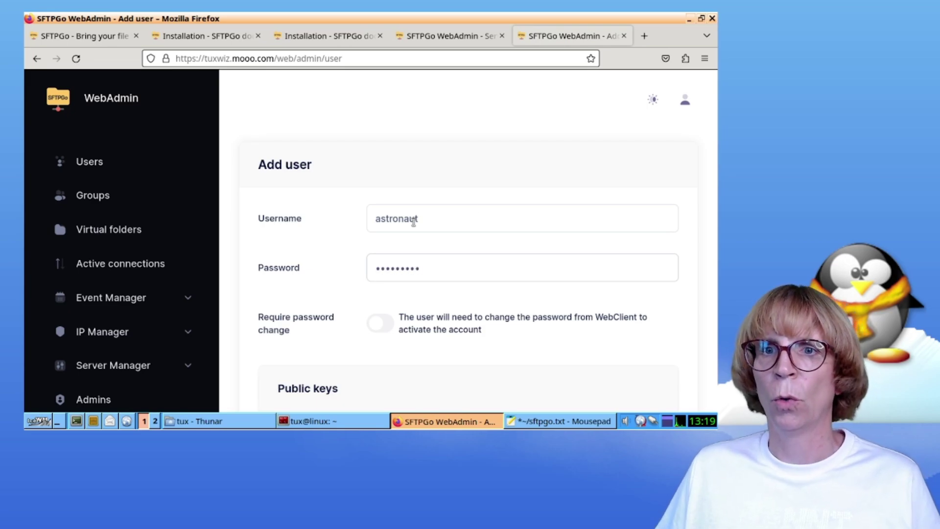
pyautogui.scroll(-5, 430, 215)
pyautogui.scroll(4, 395, 199)
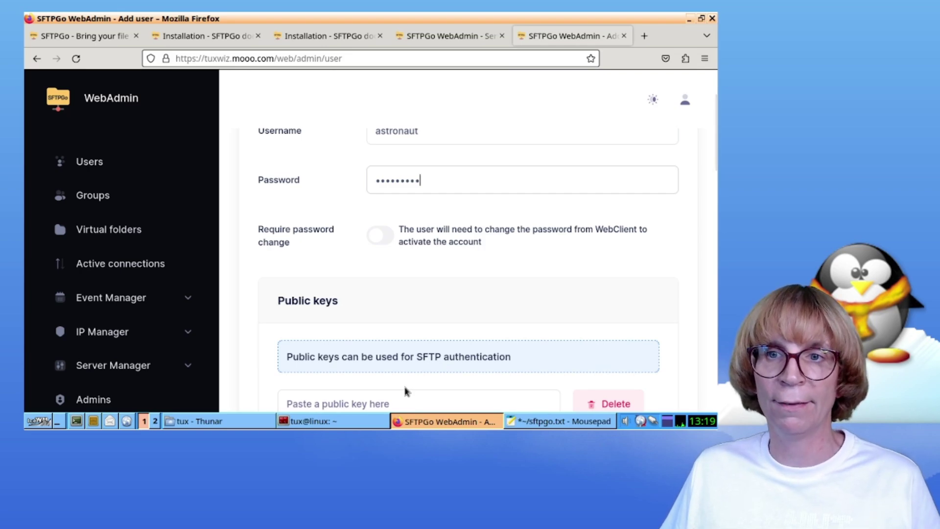
pyautogui.scroll(-2, 418, 358)
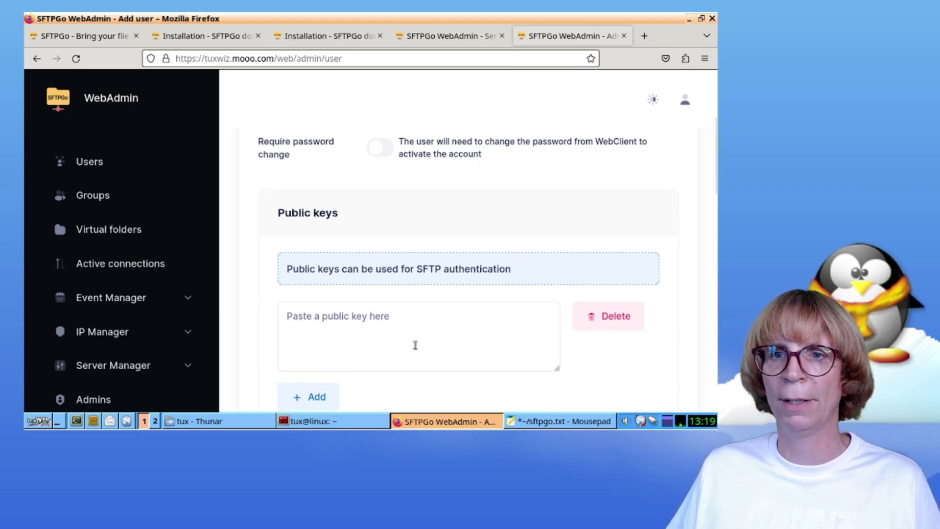
pyautogui.scroll(-2, 410, 341)
pyautogui.scroll(-2, 409, 343)
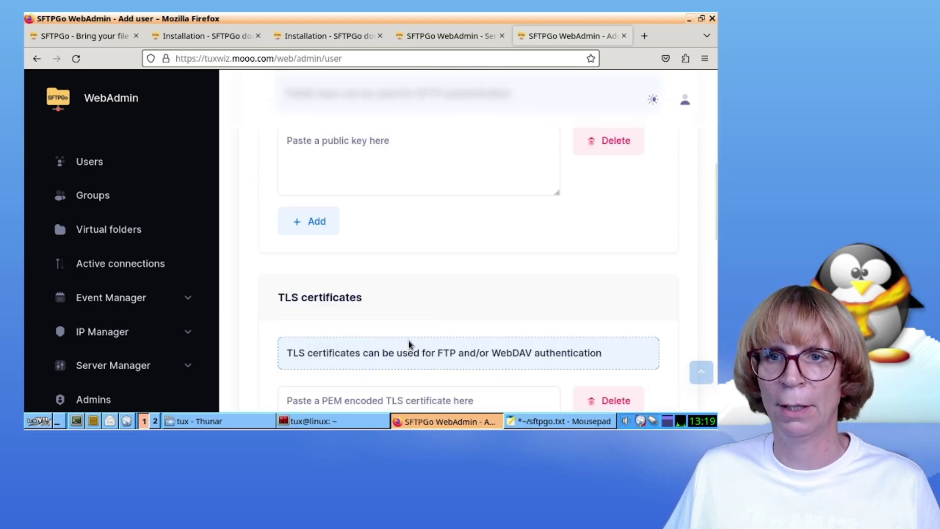
pyautogui.scroll(-4, 410, 345)
pyautogui.scroll(-10, 410, 344)
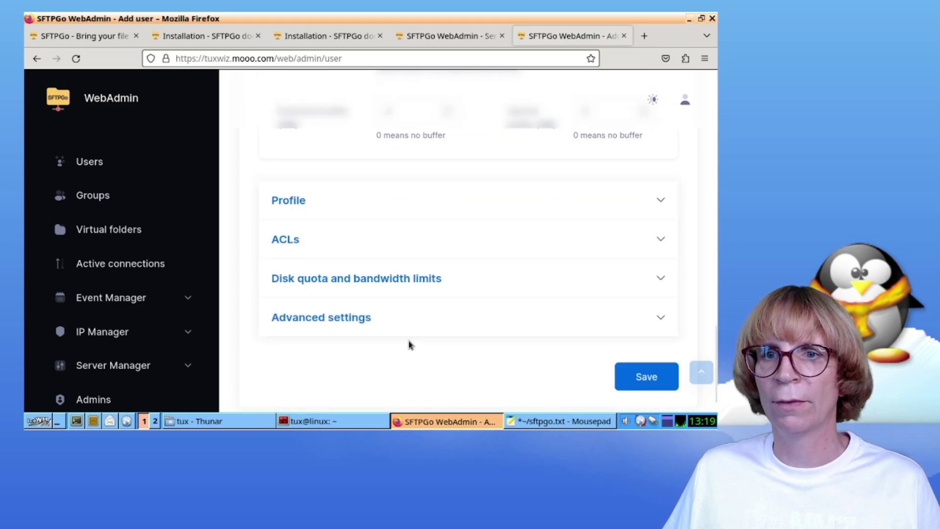
pyautogui.click(622, 379)
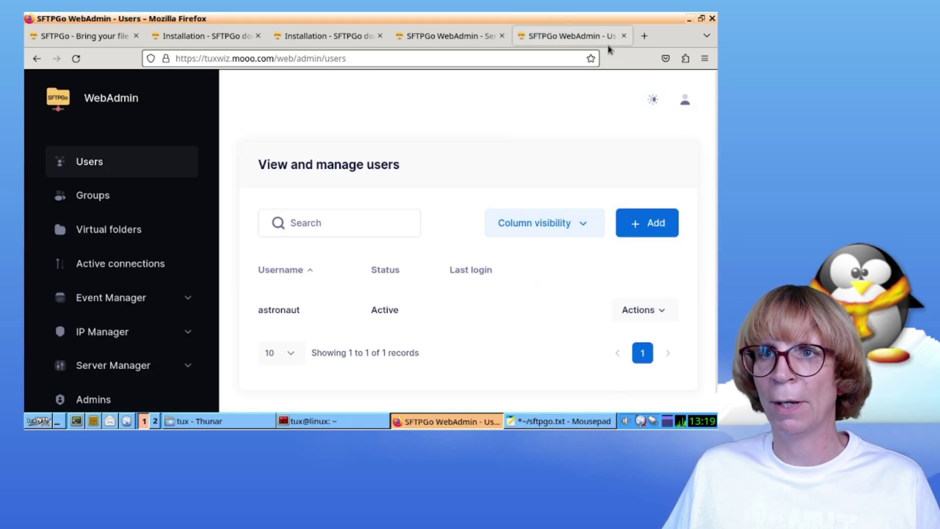
# - In a new tab at tuxwiz.mooo.com, log in to the WebClient as astronaut with its password
pyautogui.click(644, 36)
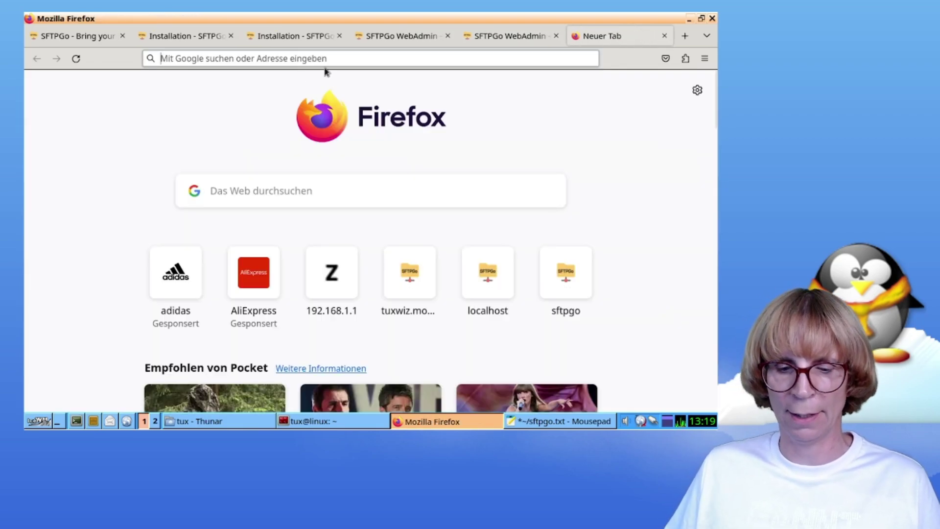
pyautogui.write('tuxwiz.mooo.com/')
pyautogui.press('Return')
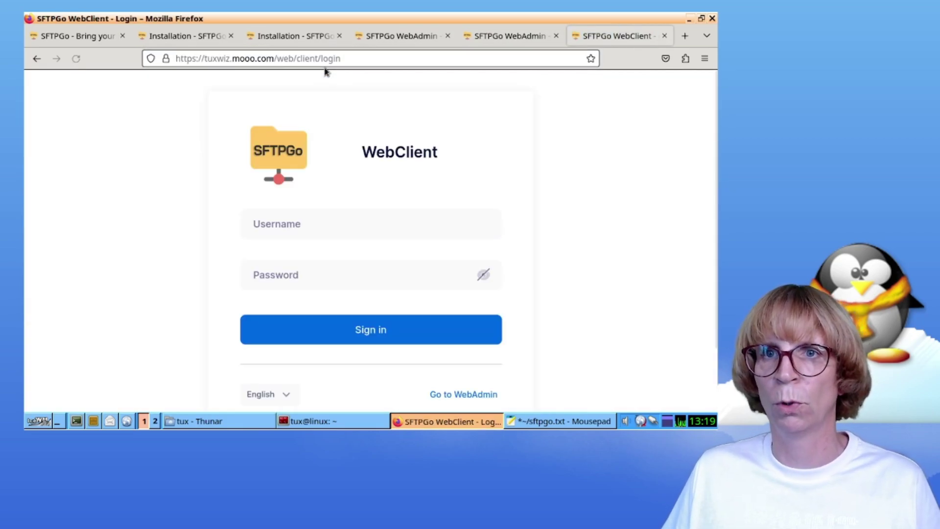
pyautogui.click(326, 224)
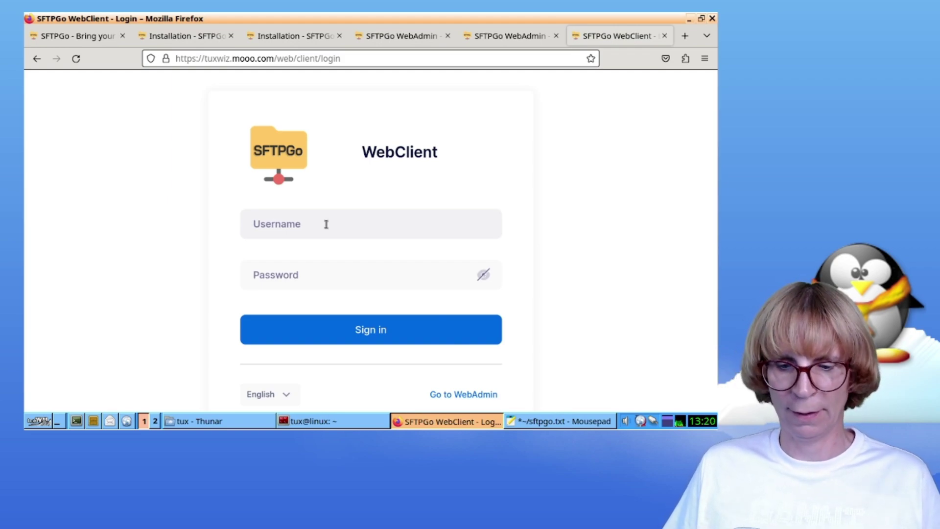
pyautogui.write('astronaut')
pyautogui.press('Tab')
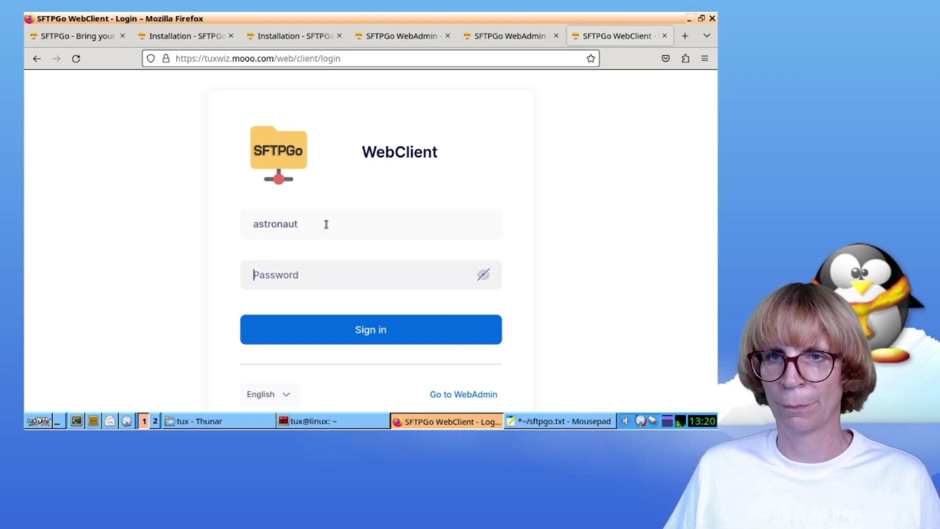
pyautogui.write('a')
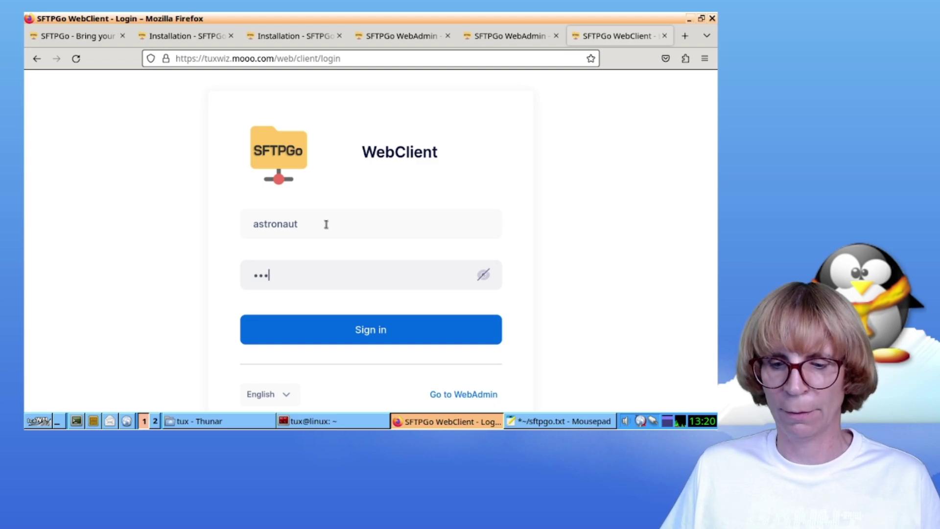
pyautogui.press('Return')
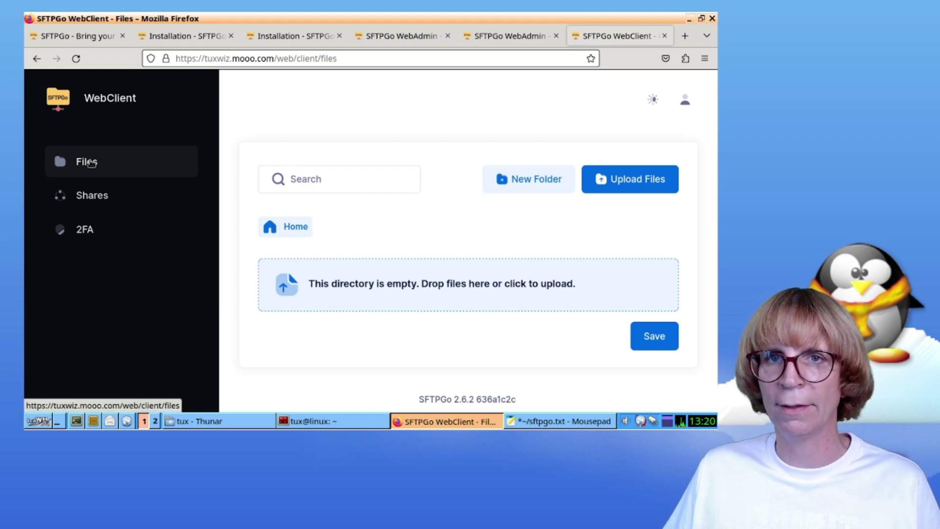
# - Upload sftpgo.txt to the Home folder, then go to the Shares page
pyautogui.click(614, 181)
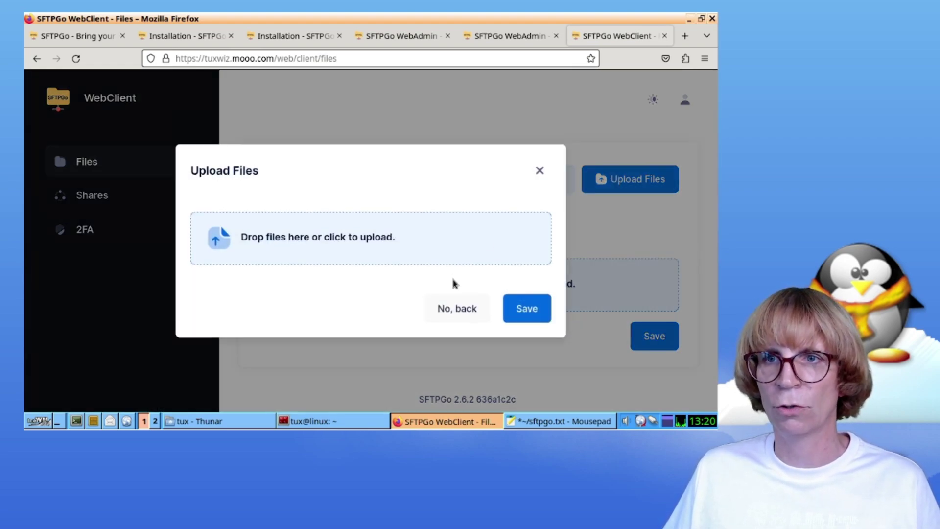
pyautogui.click(350, 238)
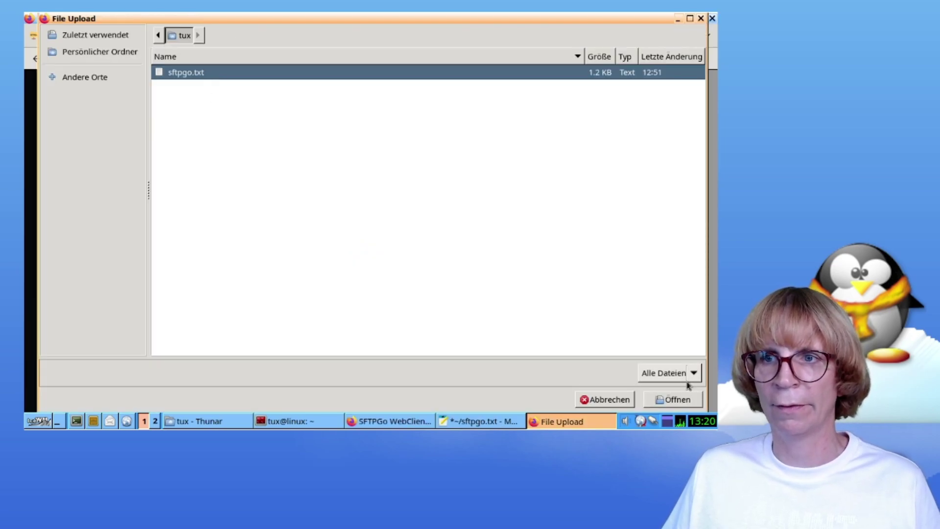
pyautogui.click(679, 400)
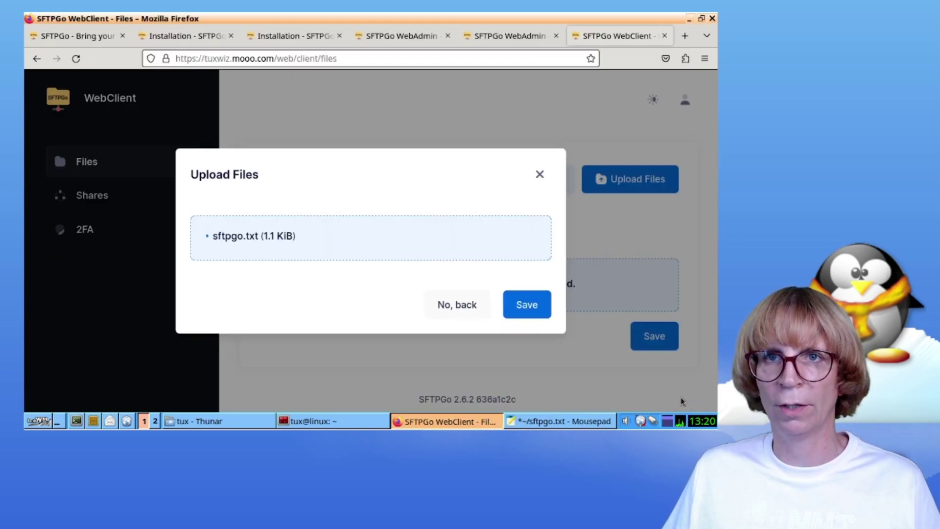
pyautogui.click(539, 305)
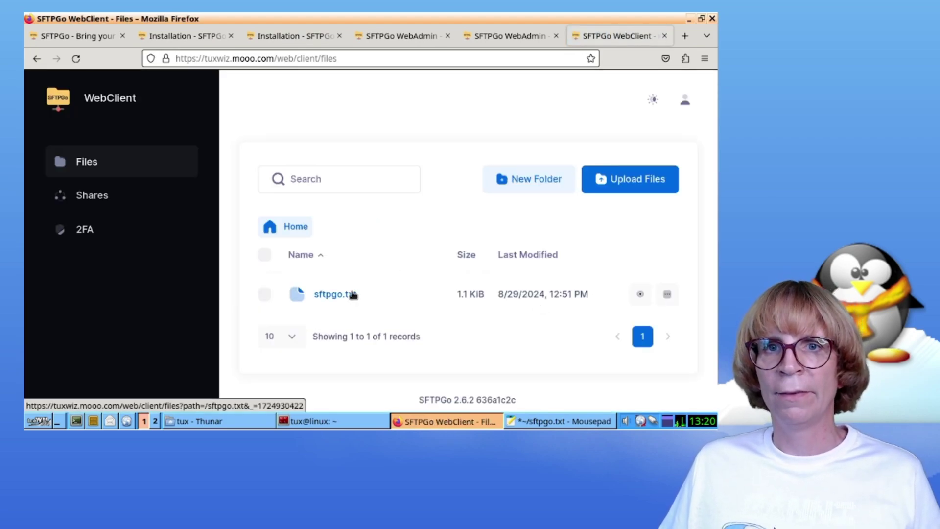
pyautogui.click(86, 196)
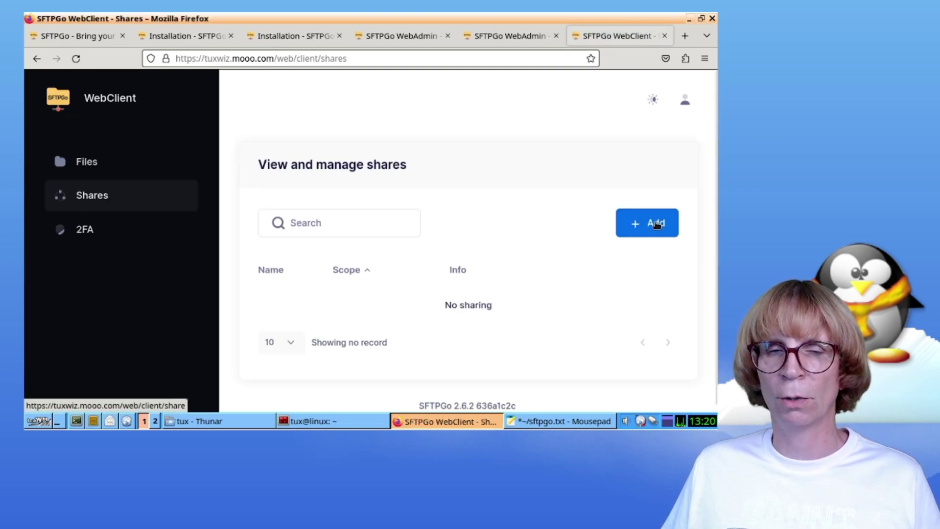
# - Create a folder named 'shared' in Home beside sftpgo.txt and return to Shares
pyautogui.click(135, 164)
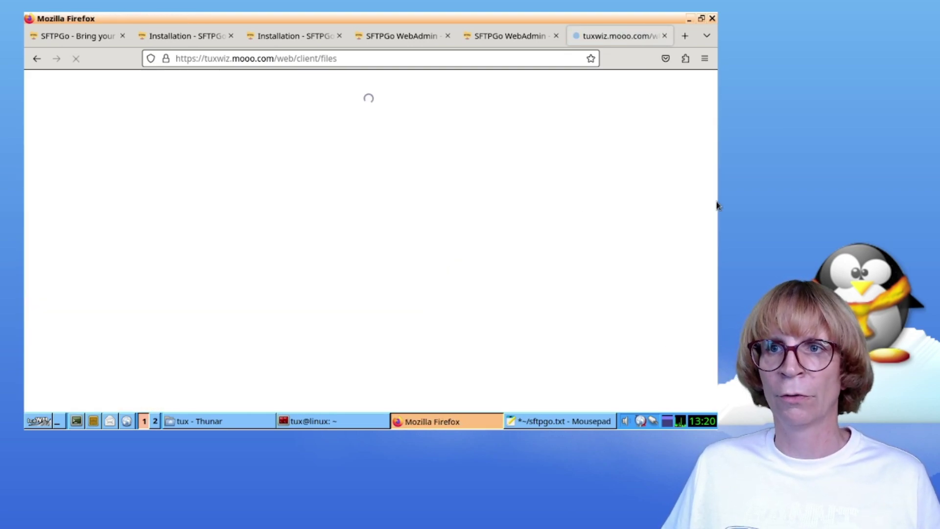
pyautogui.click(495, 178)
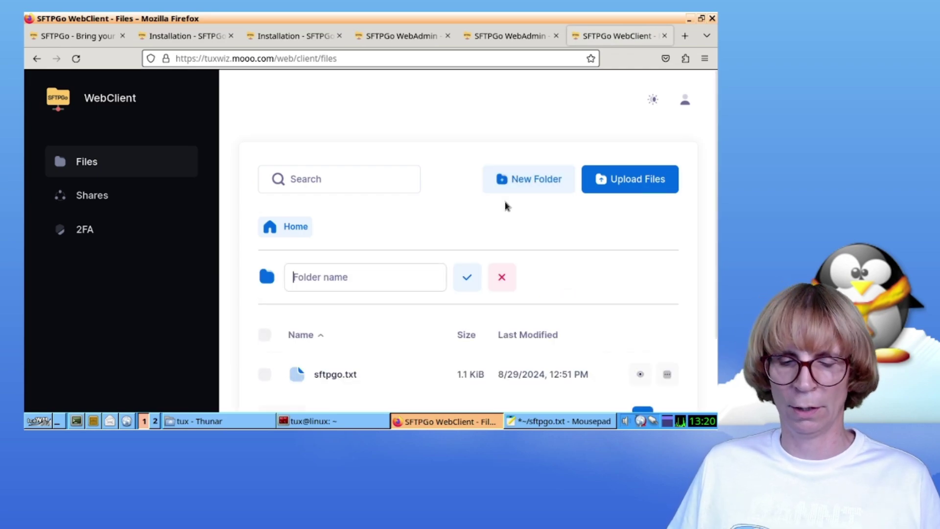
pyautogui.write('shared')
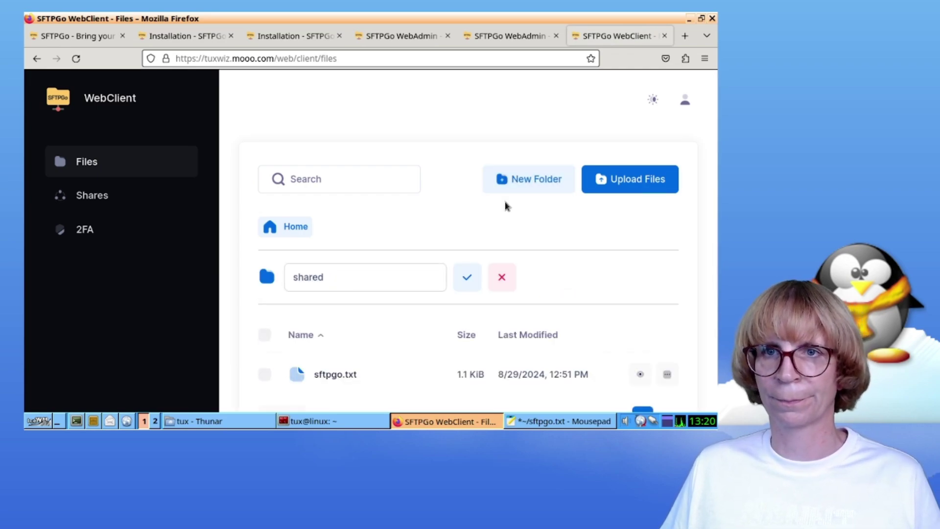
pyautogui.click(478, 277)
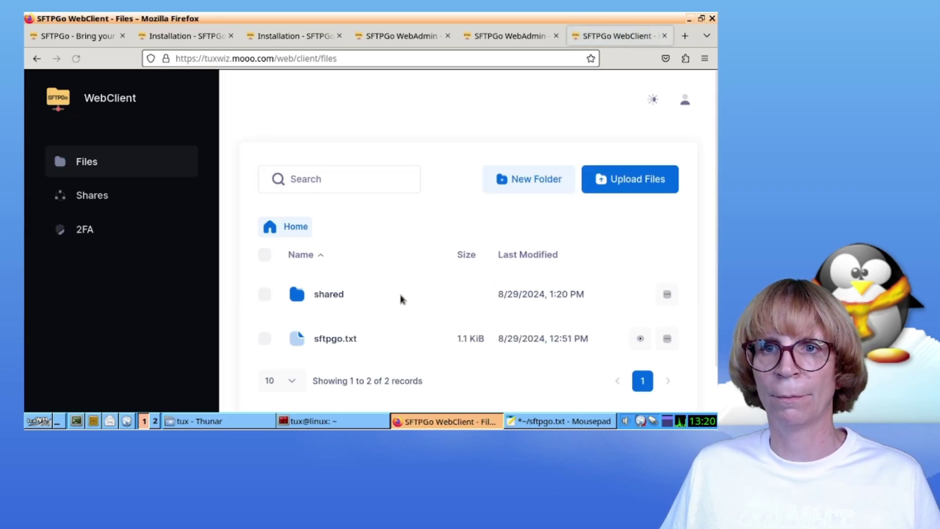
pyautogui.click(91, 194)
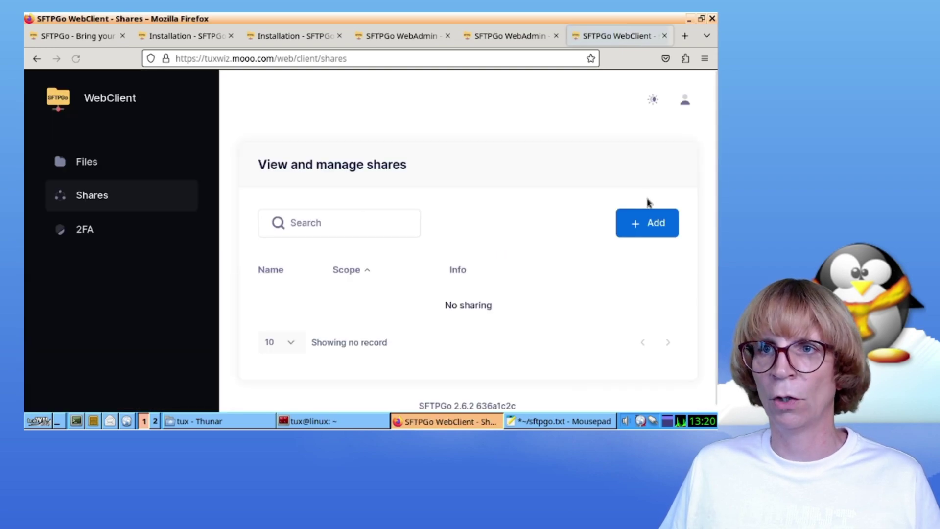
# - Start a new share named 'Share' with the Read scope
pyautogui.click(636, 224)
pyautogui.click(425, 219)
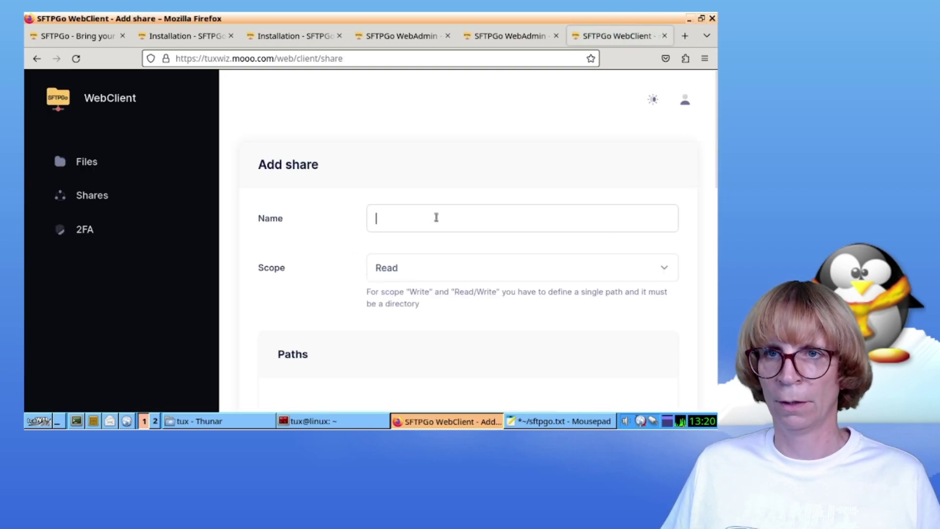
pyautogui.write('Share')
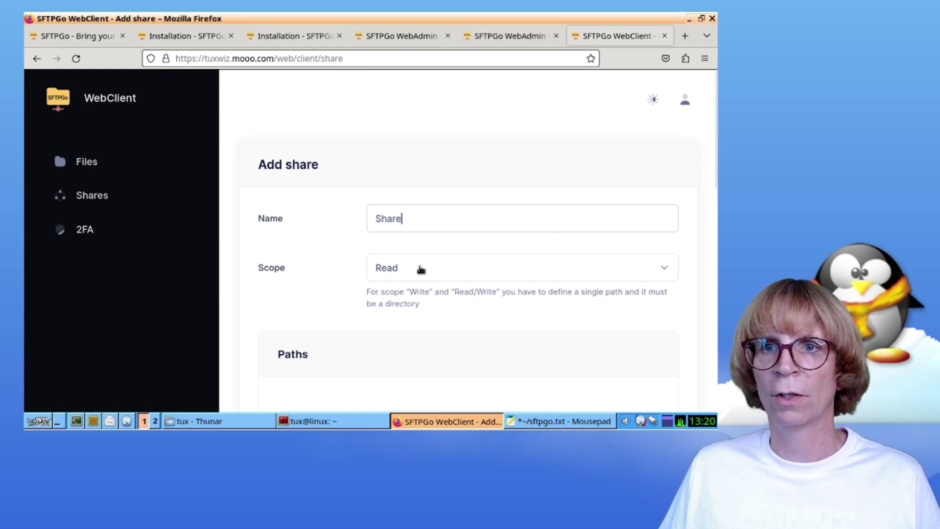
pyautogui.click(420, 268)
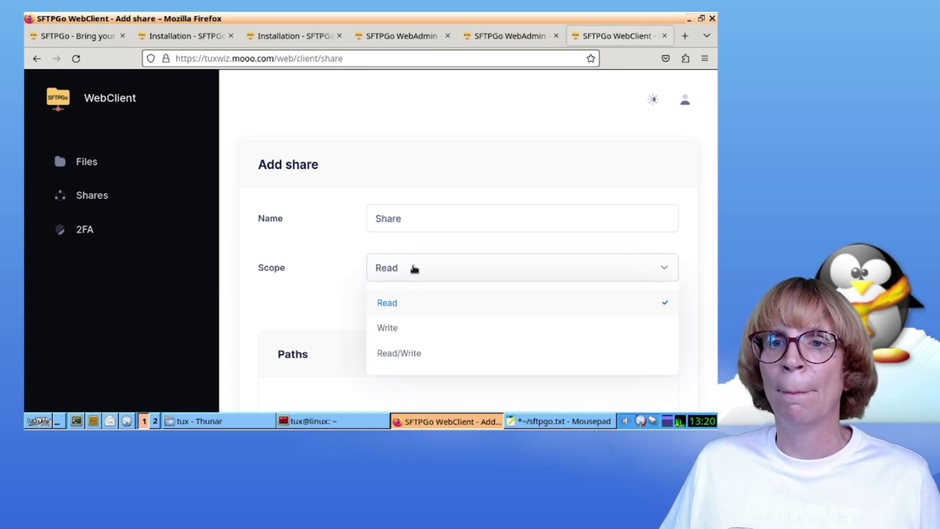
pyautogui.click(414, 269)
# - Set the share's path to /shared, give it a password, and save it
pyautogui.scroll(-5, 411, 274)
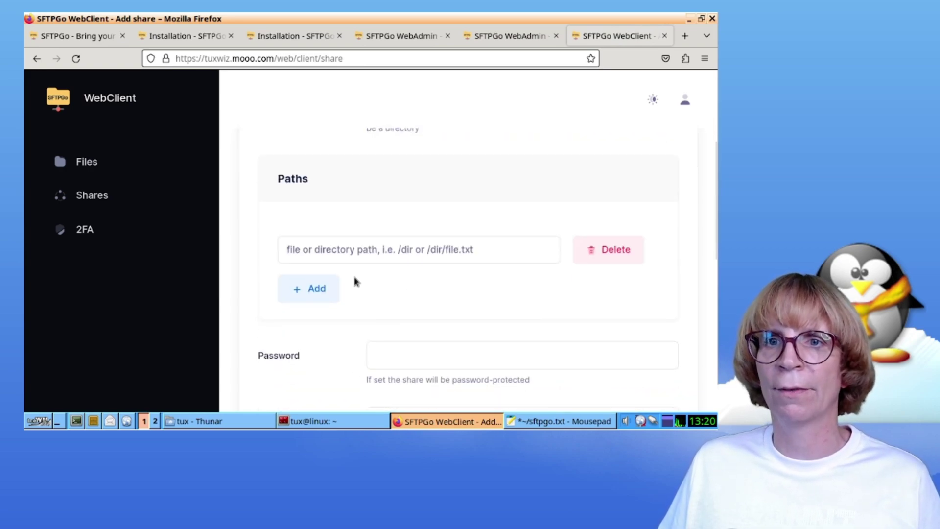
pyautogui.write('/S')
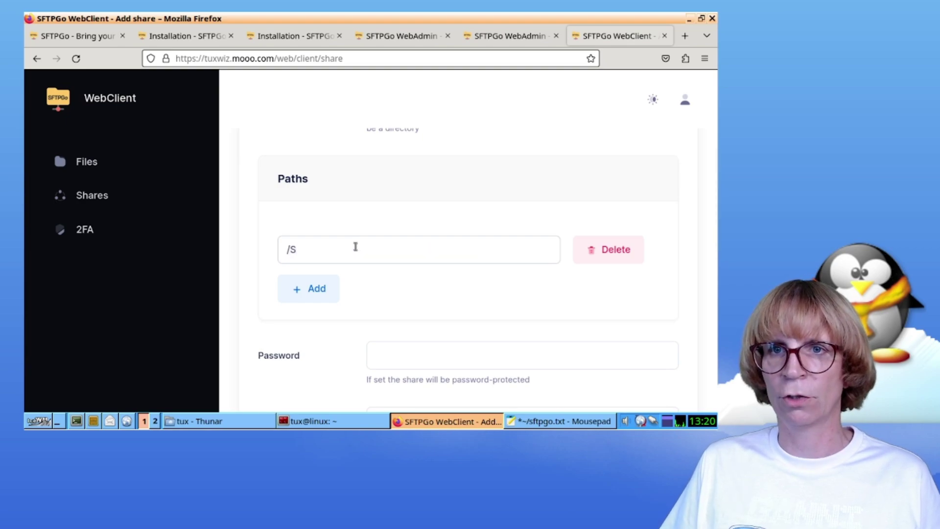
pyautogui.write('d')
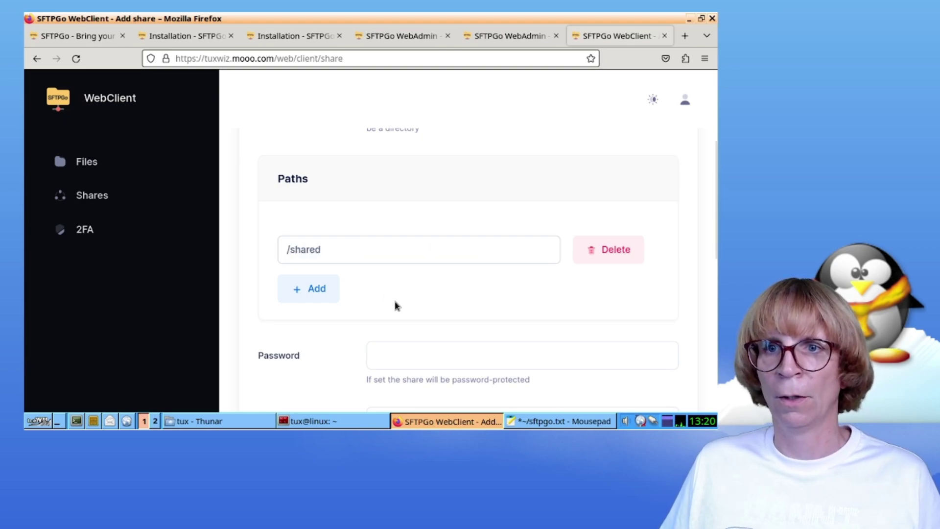
pyautogui.scroll(-3, 396, 306)
pyautogui.click(474, 186)
pyautogui.write('s')
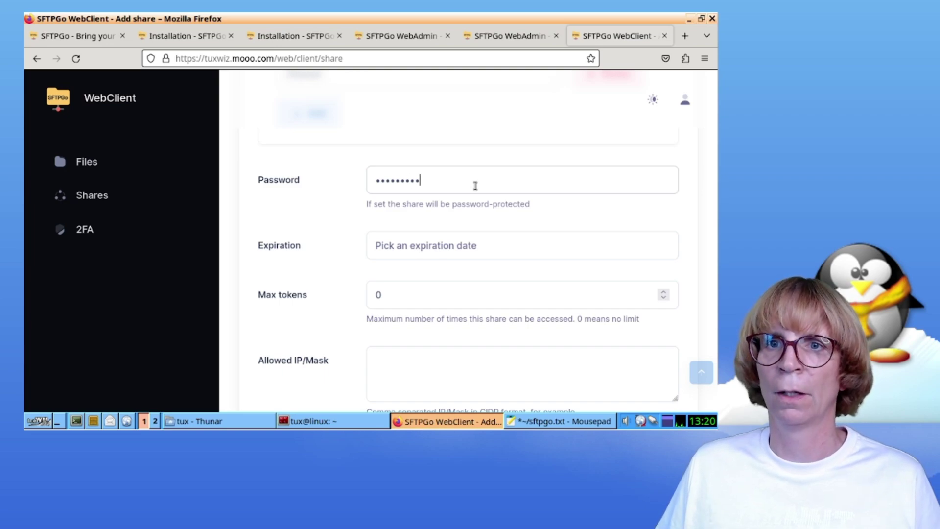
pyautogui.scroll(-3, 462, 180)
pyautogui.scroll(-3, 460, 165)
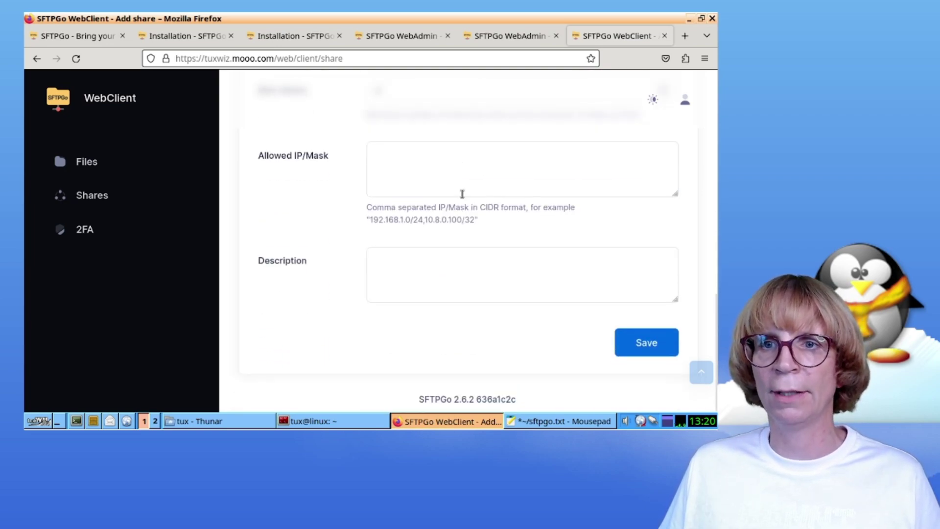
pyautogui.click(633, 340)
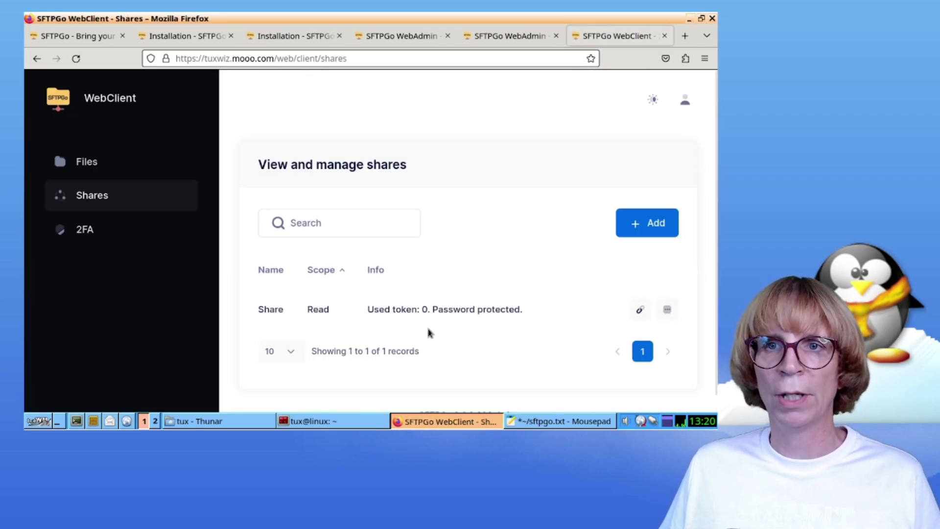
# - Open the share's single-directory link in a new tab and sign in with the share password
pyautogui.click(640, 313)
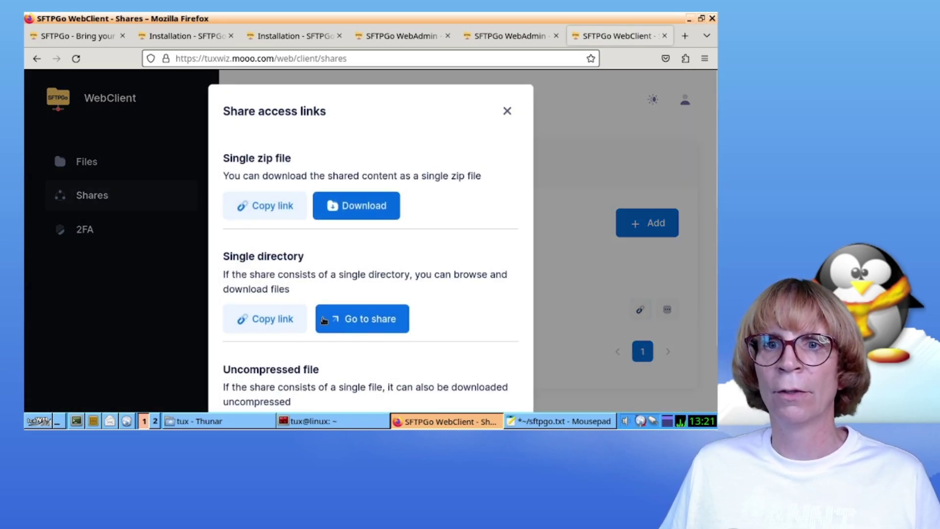
pyautogui.click(276, 320)
pyautogui.click(685, 36)
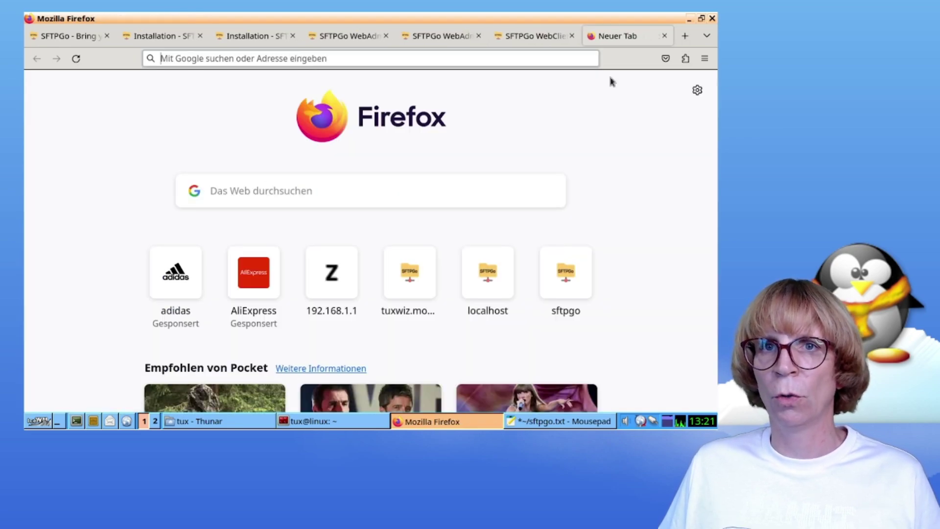
pyautogui.hotkey('ctrl', 'v')
pyautogui.press('Return')
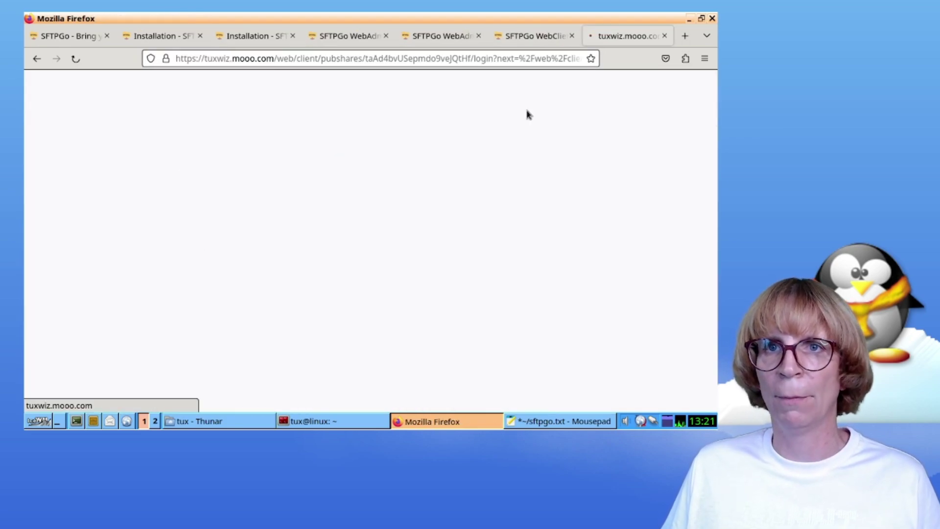
pyautogui.click(335, 220)
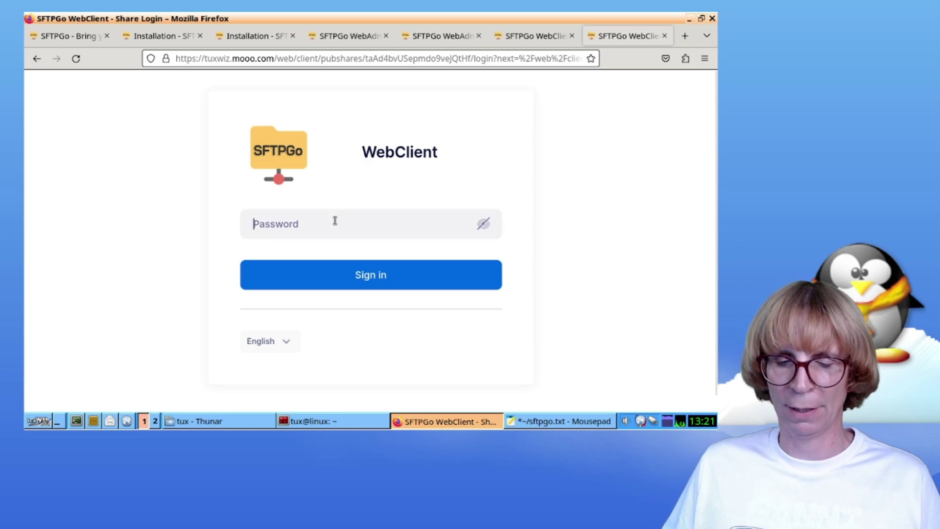
pyautogui.write('*******')
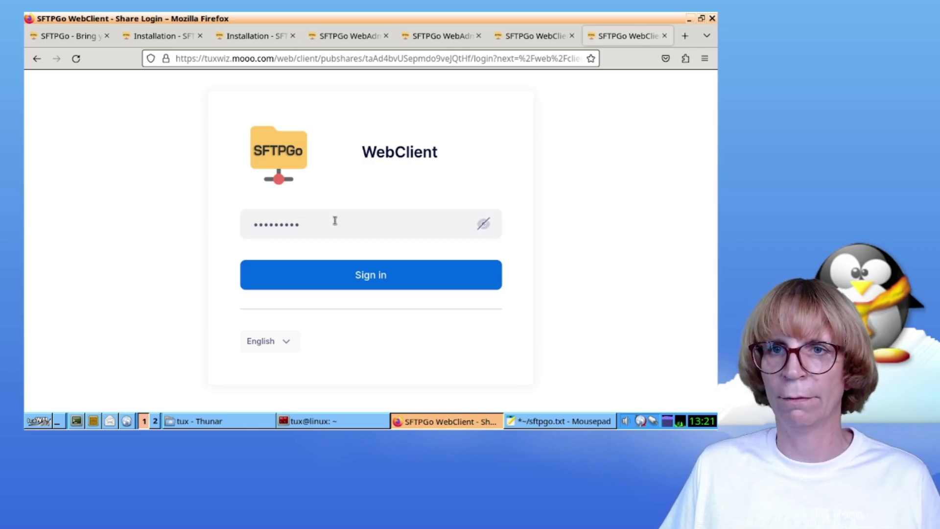
pyautogui.press('Return')
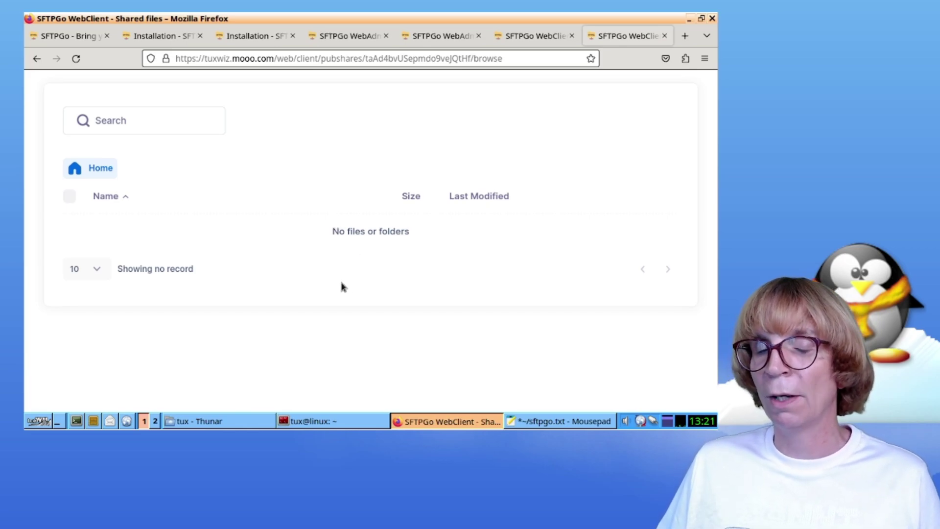
# - Run 'sudo apt install davfs2' from the notes; davfs2 1.6.1-1 is already newest
pyautogui.click(562, 421)
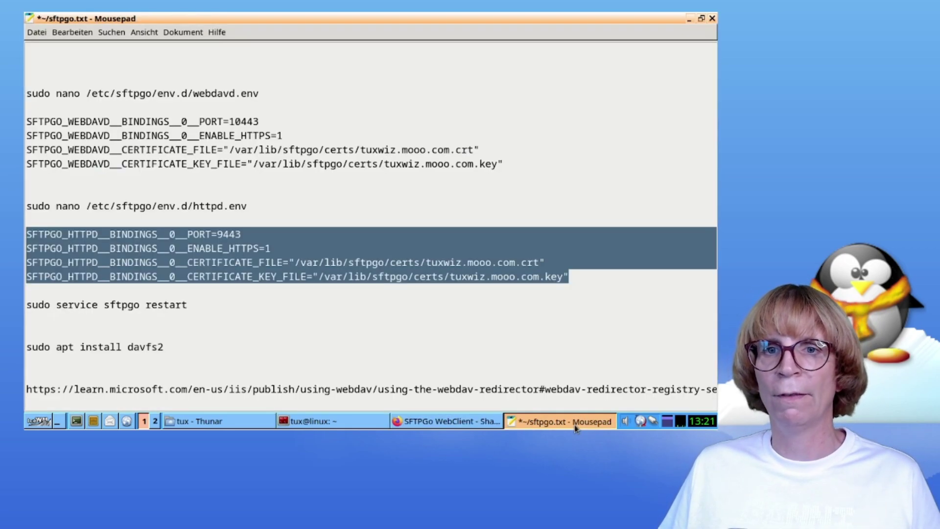
pyautogui.click(204, 351)
pyautogui.hotkey('shift', 'Home')
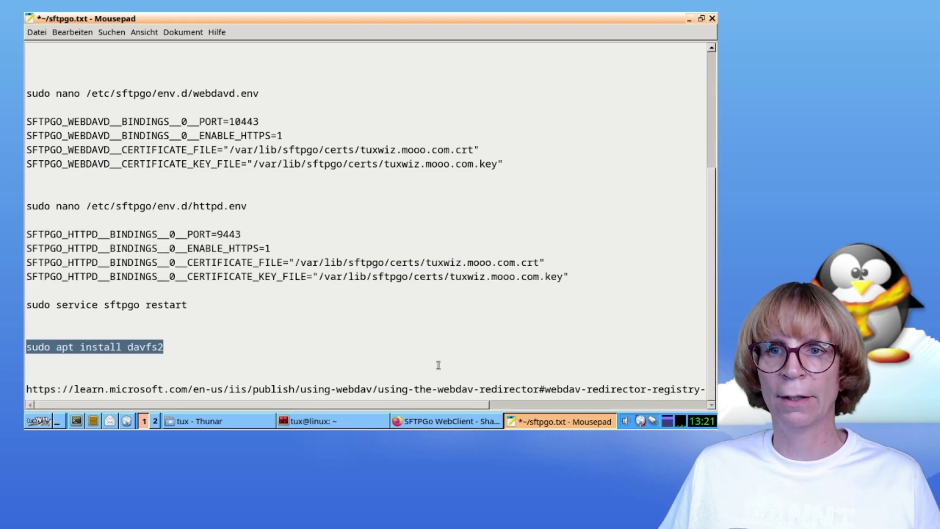
pyautogui.click(354, 422)
pyautogui.middleClick(284, 256)
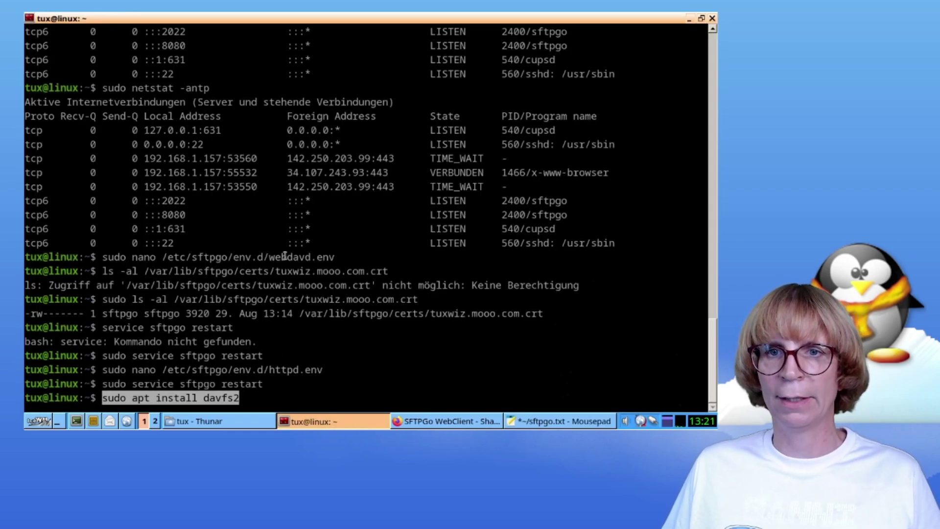
pyautogui.press('Return')
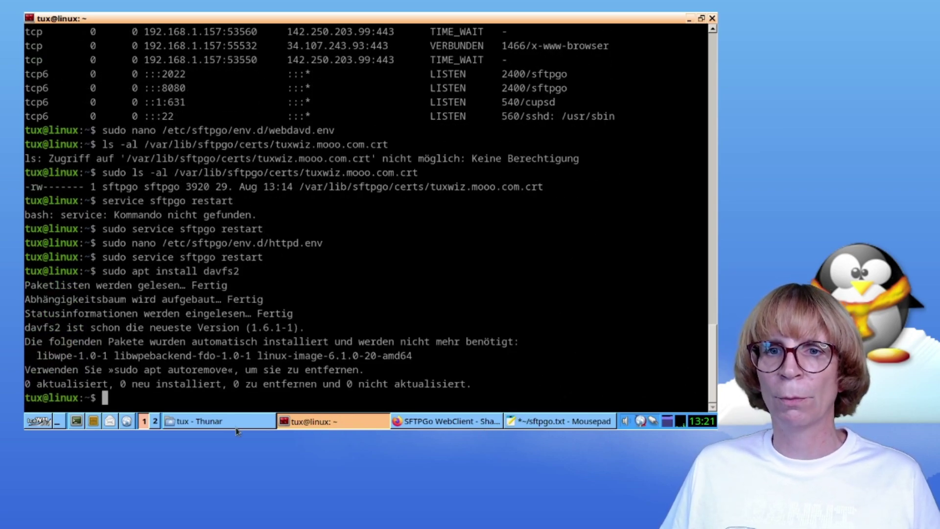
pyautogui.click(431, 422)
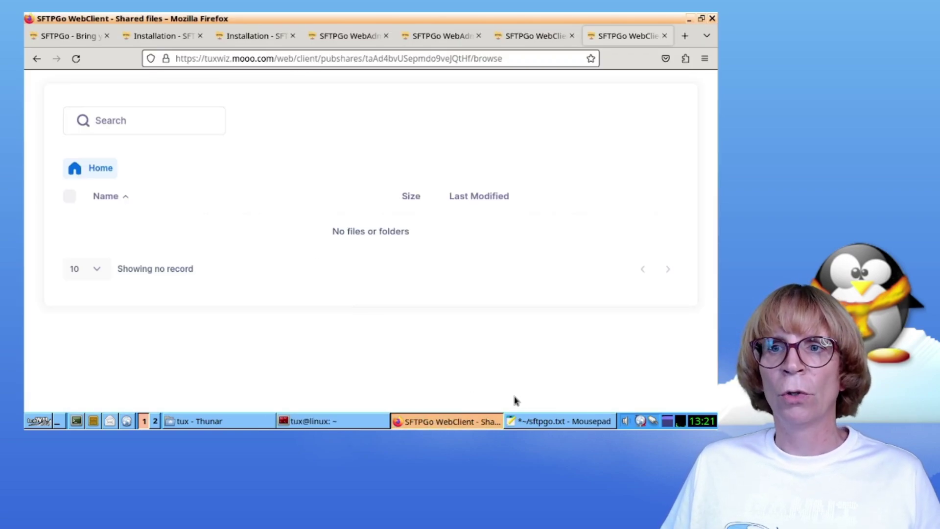
# - Run 'sudo netstat -antp', filter it with '|grep sftpgo', and highlight port 10443
pyautogui.click(326, 424)
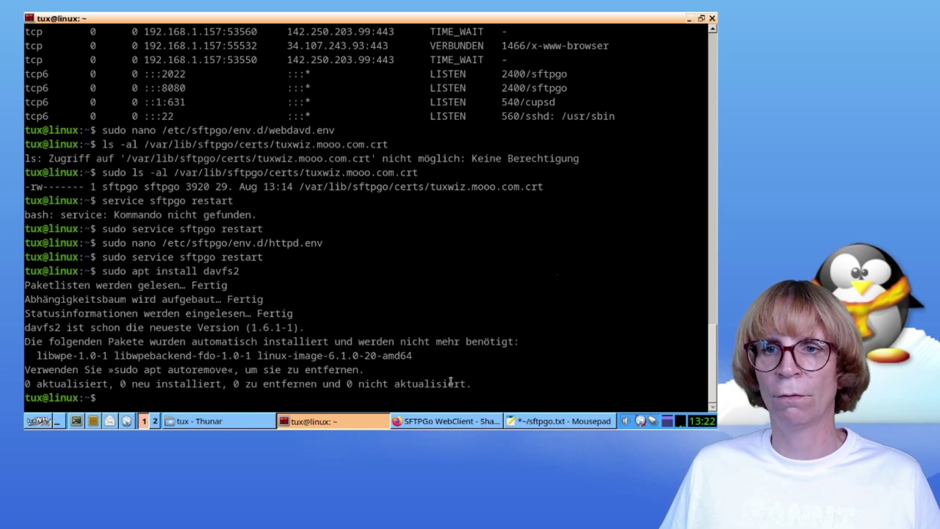
pyautogui.write('sudo')
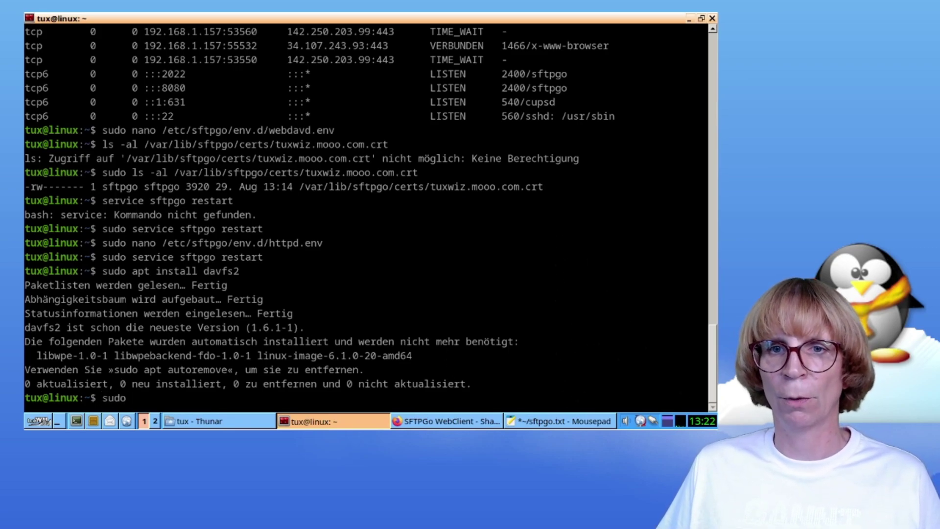
pyautogui.write(' netstat ')
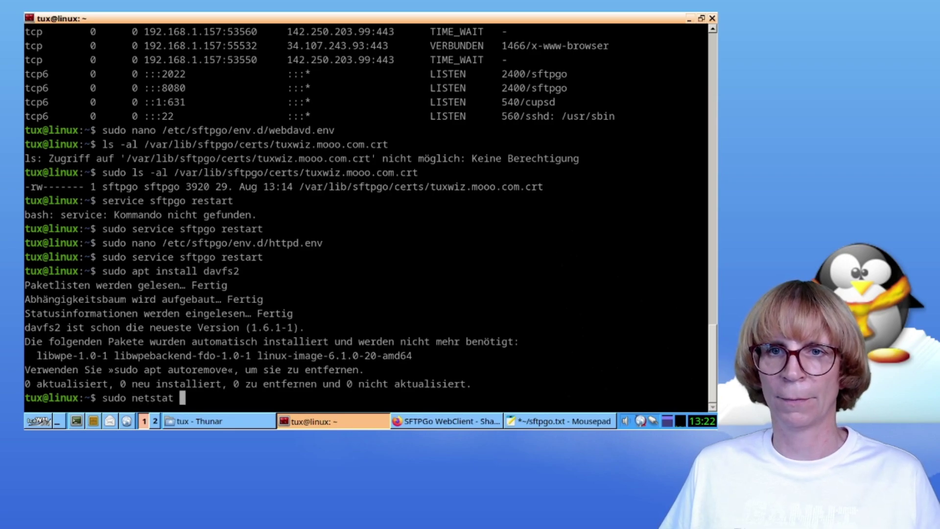
pyautogui.write('-antp')
pyautogui.press('Return')
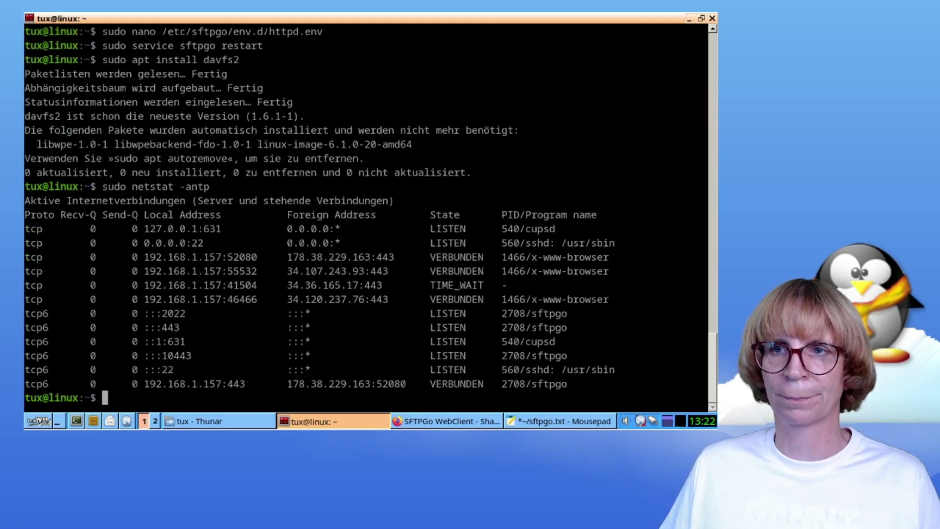
pyautogui.press('Up')
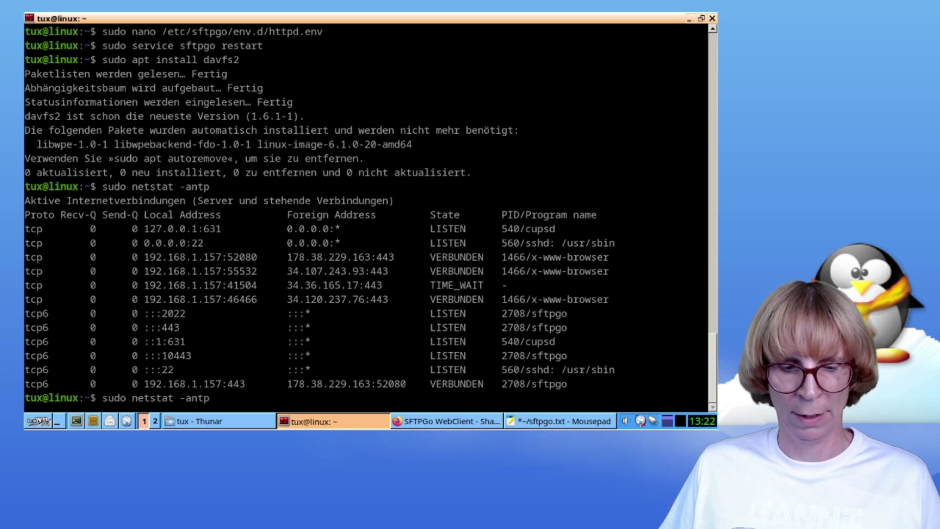
pyautogui.write('|grep sft')
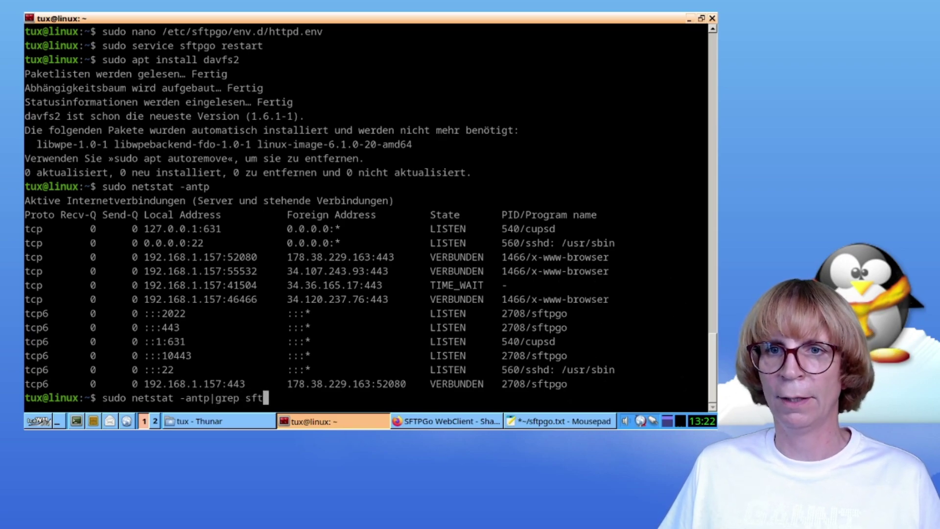
pyautogui.write('pgo')
pyautogui.press('Return')
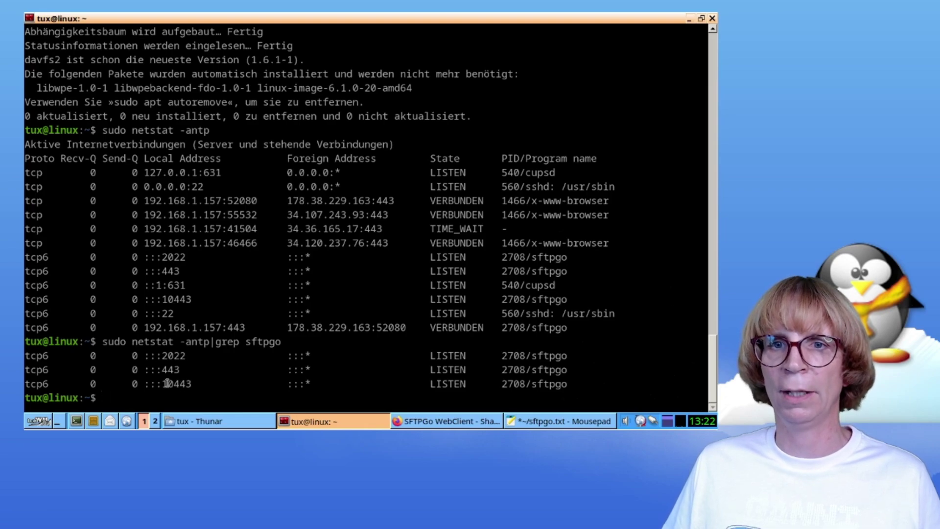
pyautogui.moveTo(162, 383); pyautogui.dragTo(192, 381)
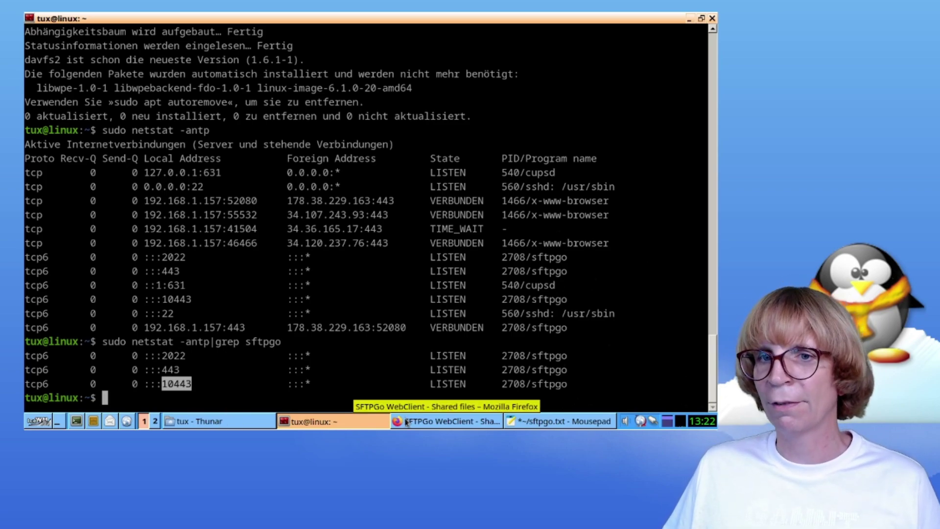
# - Try opening davs://tuxwiz.mooo.com:10443 in Thunar and dismiss the connection-refused error
pyautogui.click(195, 421)
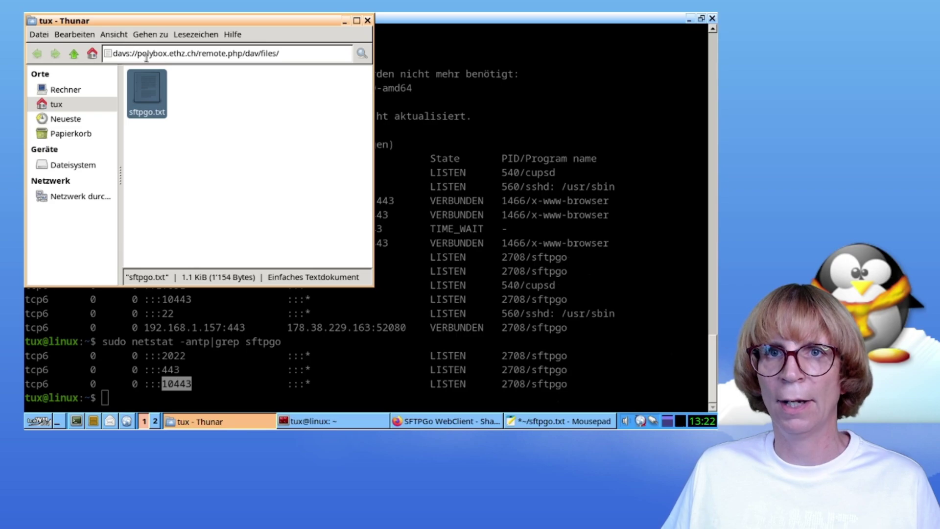
pyautogui.moveTo(138, 53); pyautogui.dragTo(573, 88)
pyautogui.press('BackSpace')
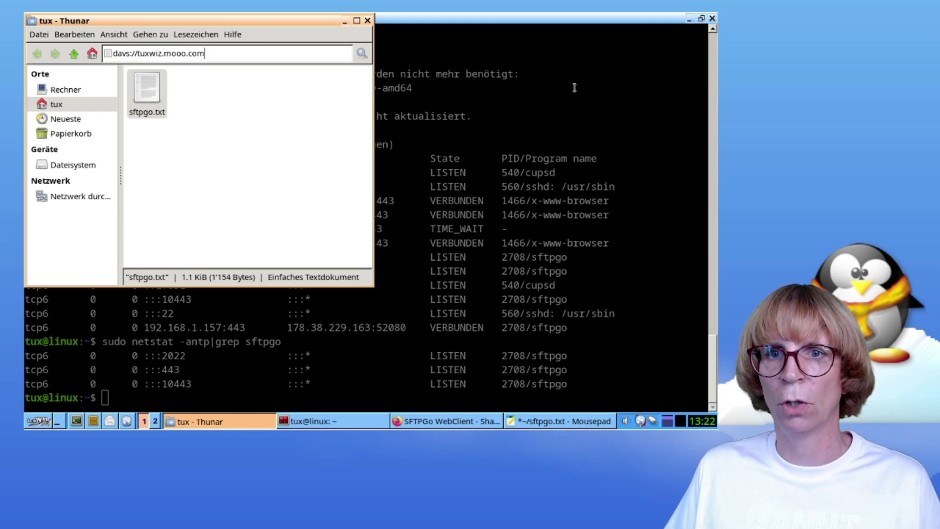
pyautogui.write(':104')
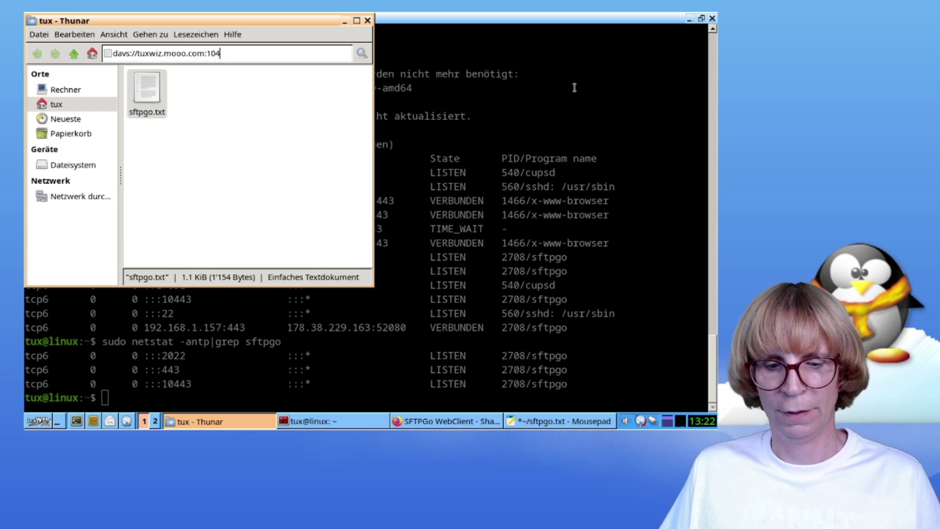
pyautogui.write('43')
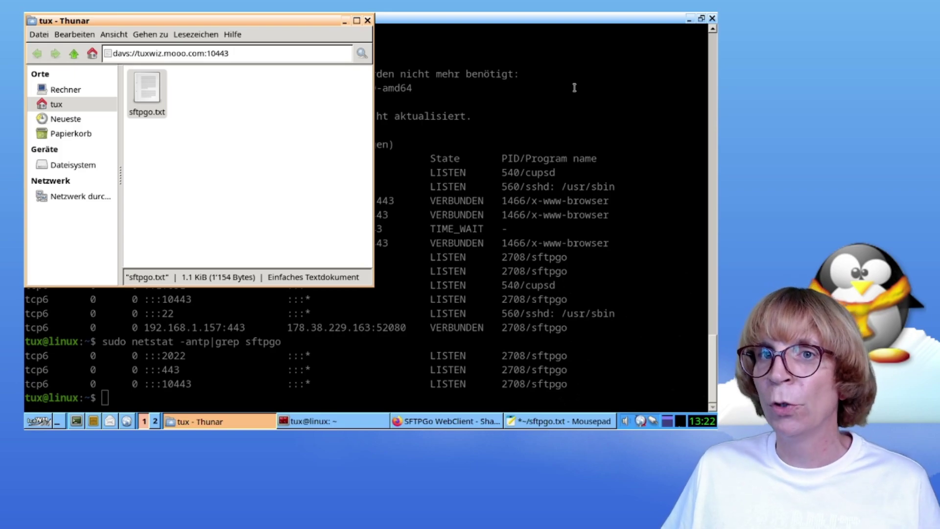
pyautogui.press('Return')
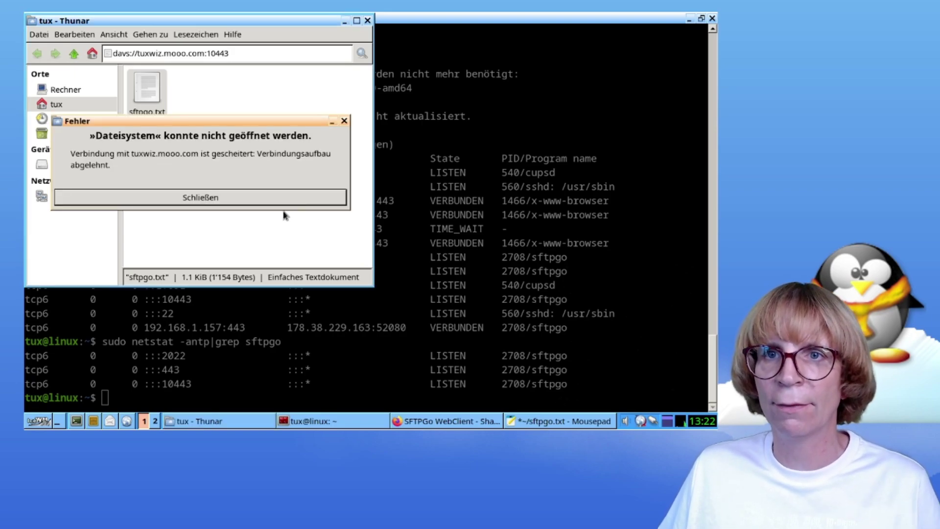
pyautogui.click(282, 197)
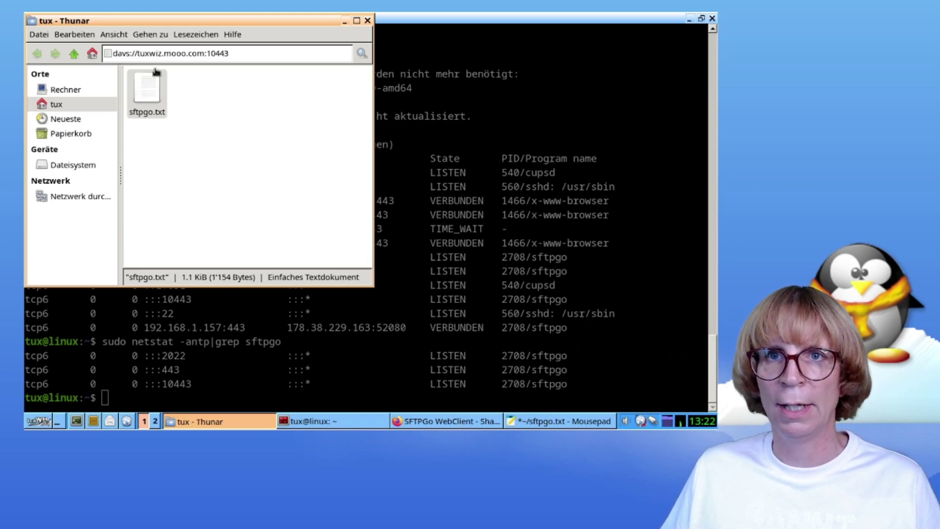
# - Replace the host with localhost so the address reads davs://localhost:10443
pyautogui.moveTo(136, 53); pyautogui.dragTo(172, 53)
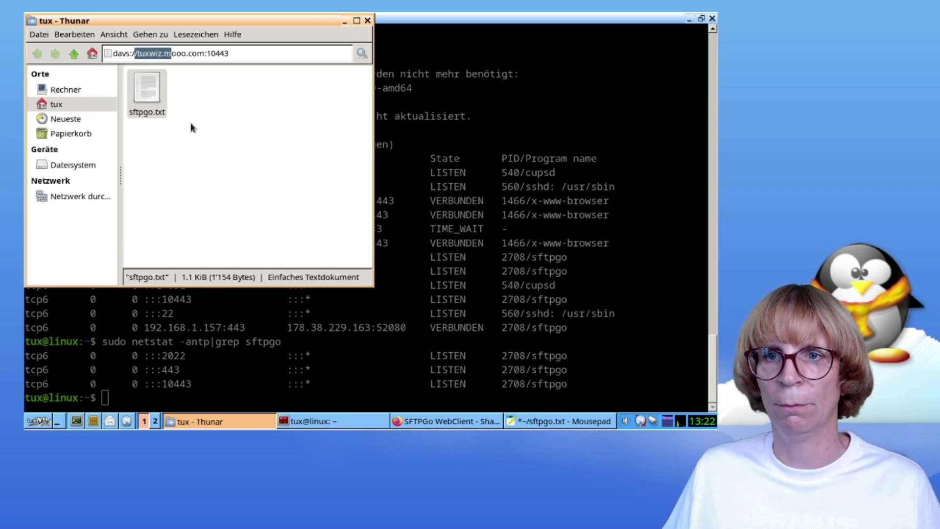
pyautogui.click(204, 53)
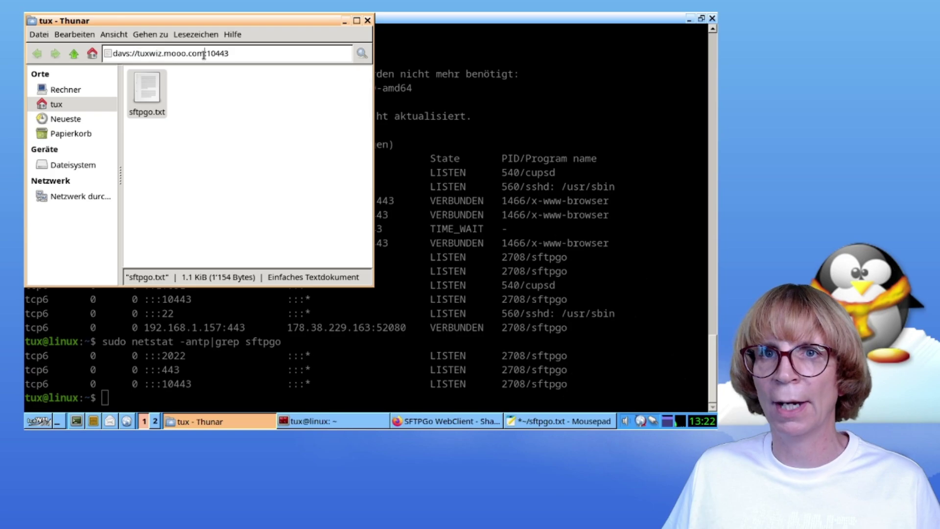
pyautogui.press('BackSpace')
pyautogui.press('BackSpace')
pyautogui.press('BackSpace')
pyautogui.press('BackSpace')
pyautogui.press('BackSpace')
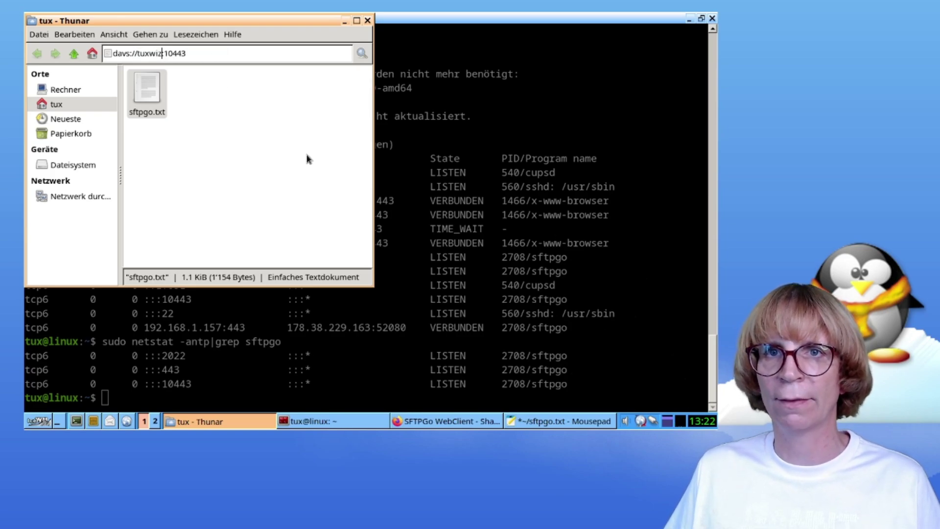
pyautogui.press('BackSpace')
pyautogui.press('BackSpace')
pyautogui.press('BackSpace')
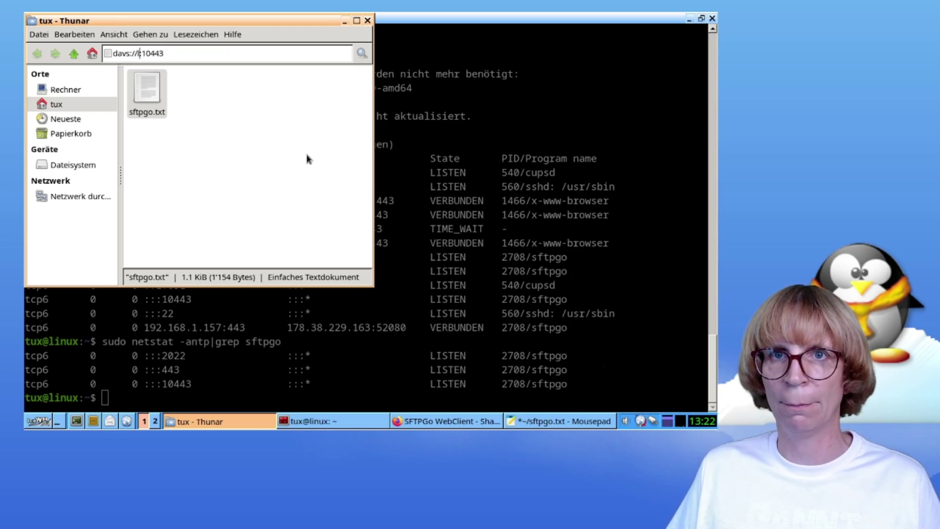
pyautogui.write('ocalhost')
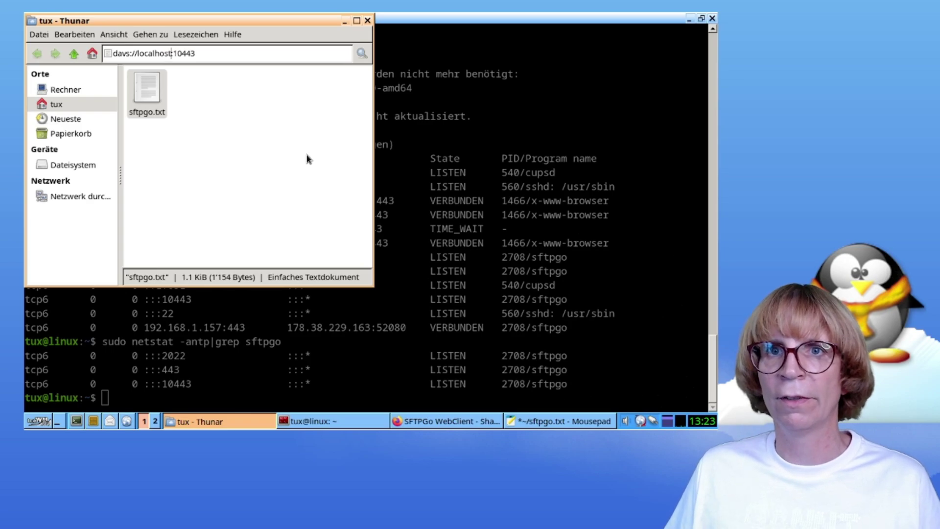
# - Connect to davs://localhost:10443, accept the certificate, log in as astronaut, and select shared and sftpgo.txt
pyautogui.press('Return')
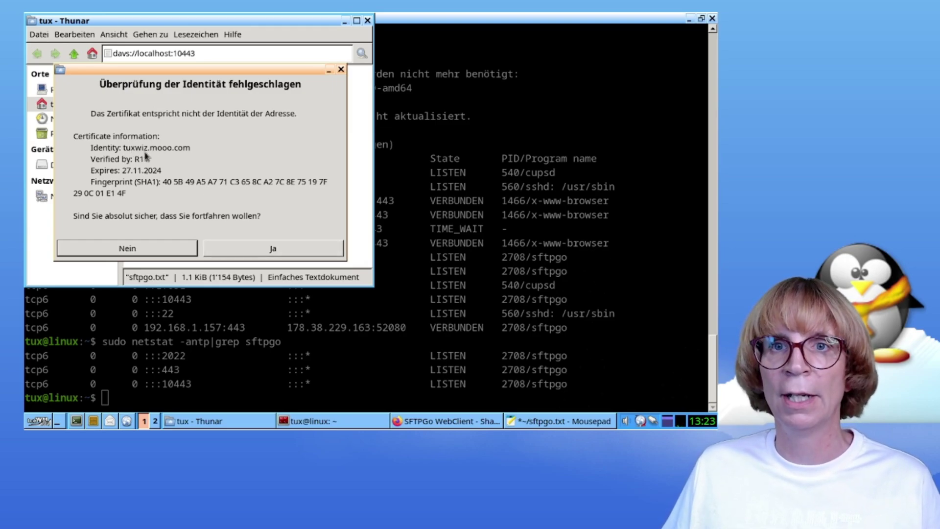
pyautogui.click(251, 248)
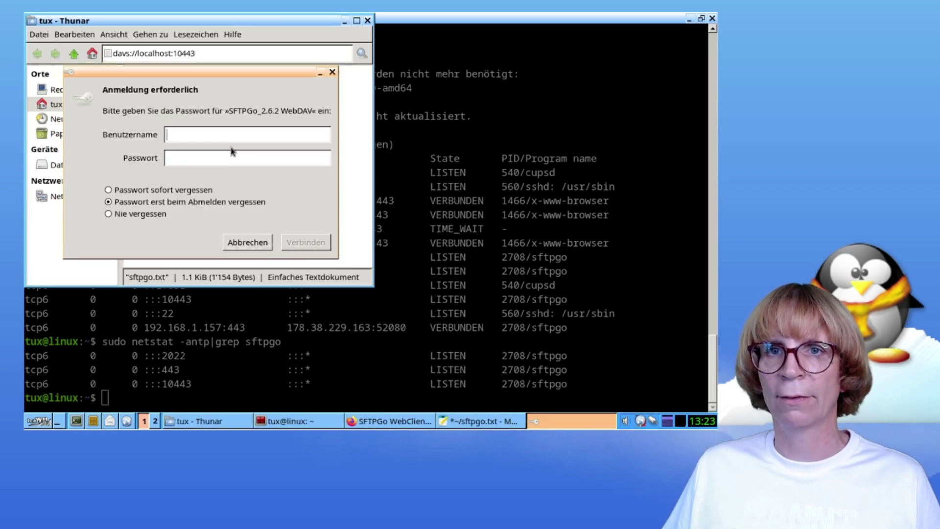
pyautogui.write('astronaut')
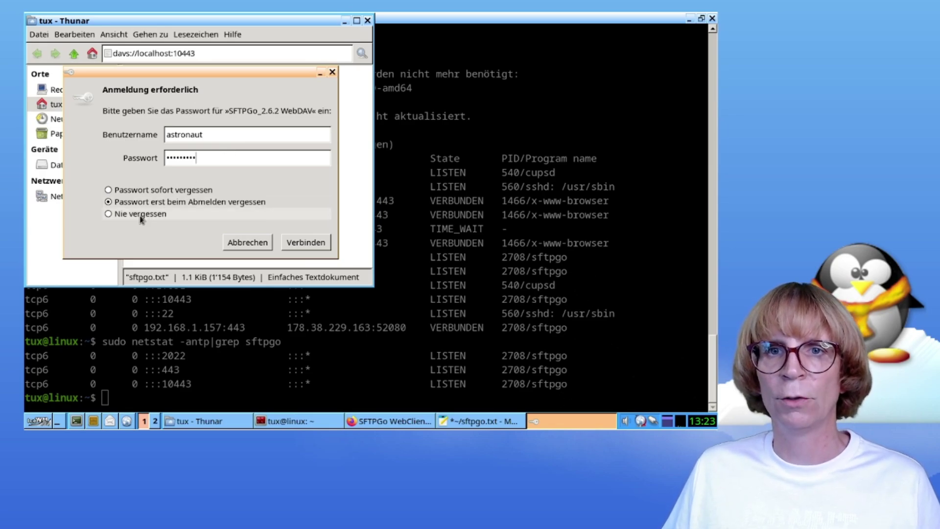
pyautogui.click(318, 243)
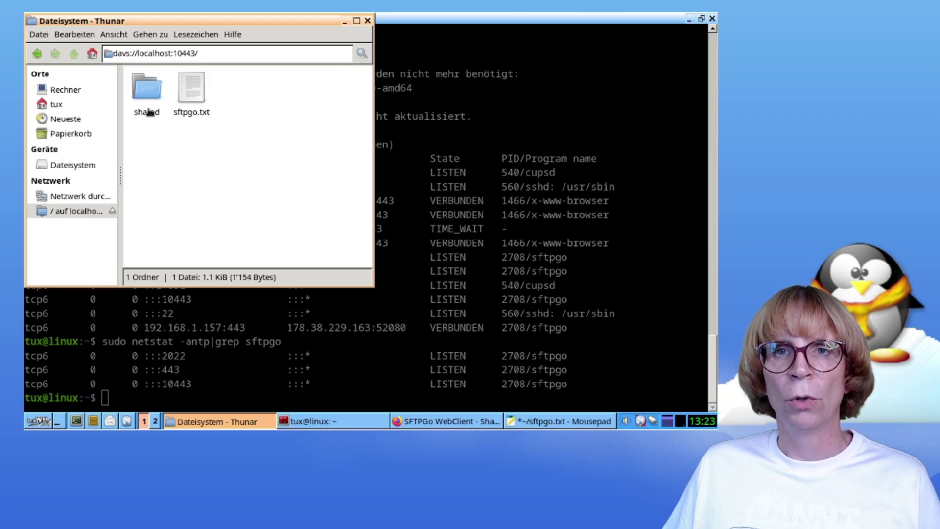
pyautogui.click(149, 98)
pyautogui.click(187, 112)
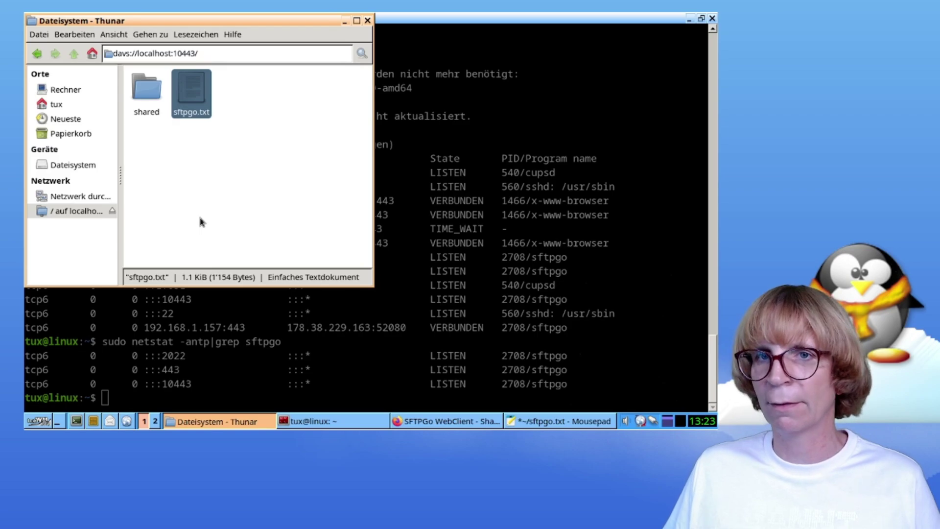
# - Review the WebDAV and HTTPS notes in Mousepad, then return to the share page in Firefox
pyautogui.click(484, 419)
pyautogui.click(538, 420)
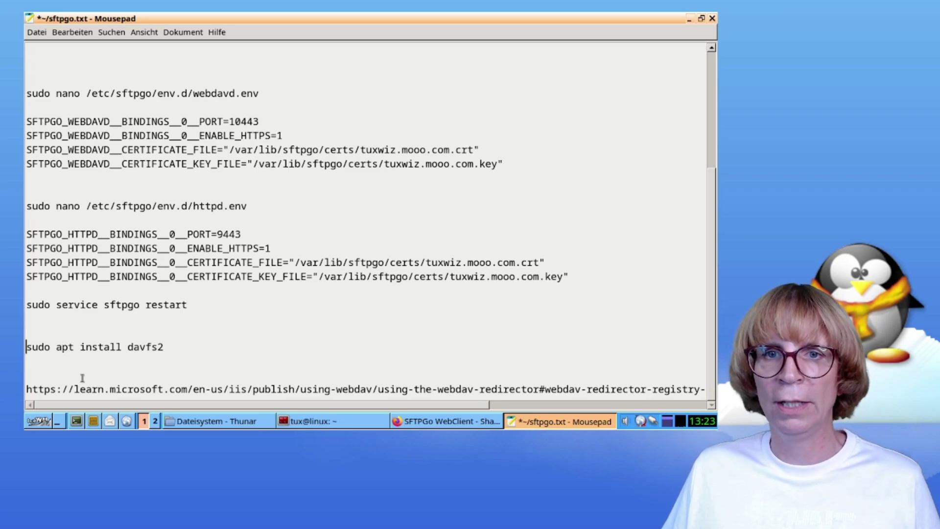
pyautogui.moveTo(417, 405)
pyautogui.mouseDown()
pyautogui.moveTo(508, 415)
pyautogui.moveTo(344, 421)
pyautogui.mouseUp()
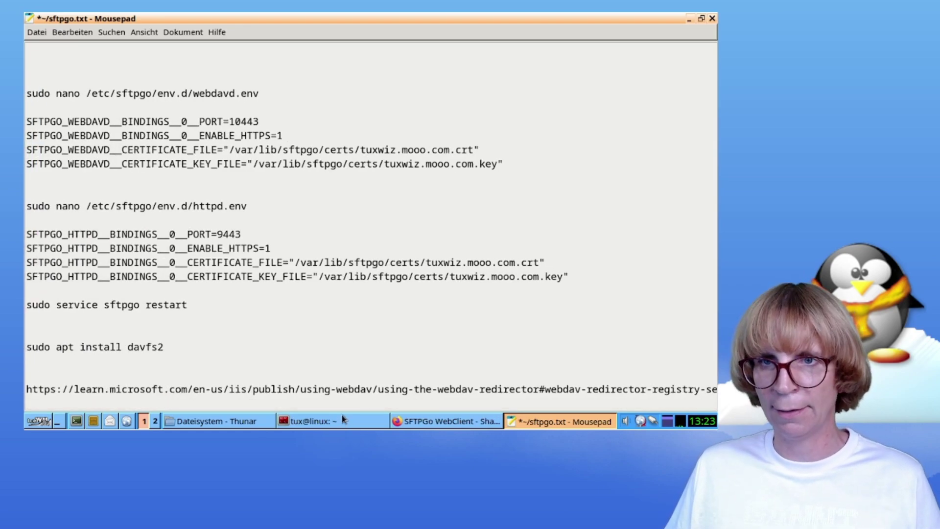
pyautogui.click(471, 422)
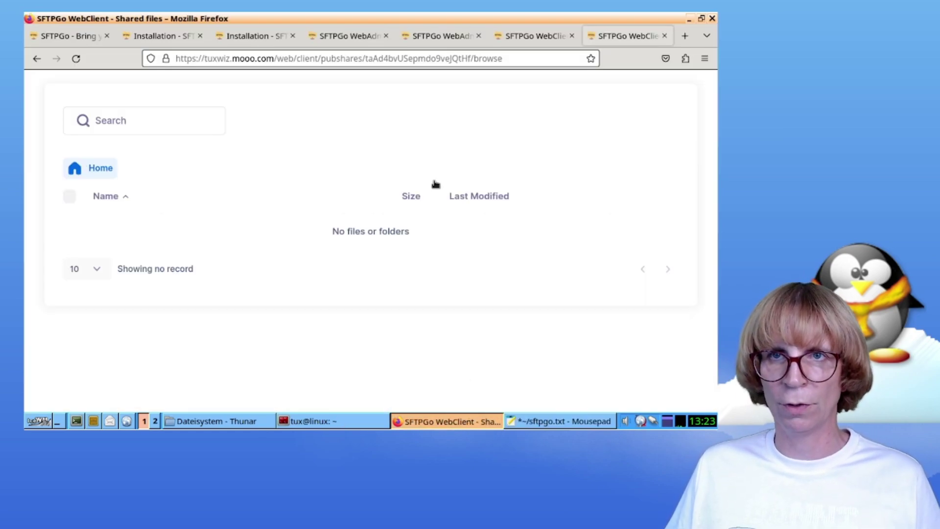
# - Open spacefun.ch in a new tab, go to its Telegram page, and decline Telegram Desktop
pyautogui.click(686, 36)
pyautogui.write('space')
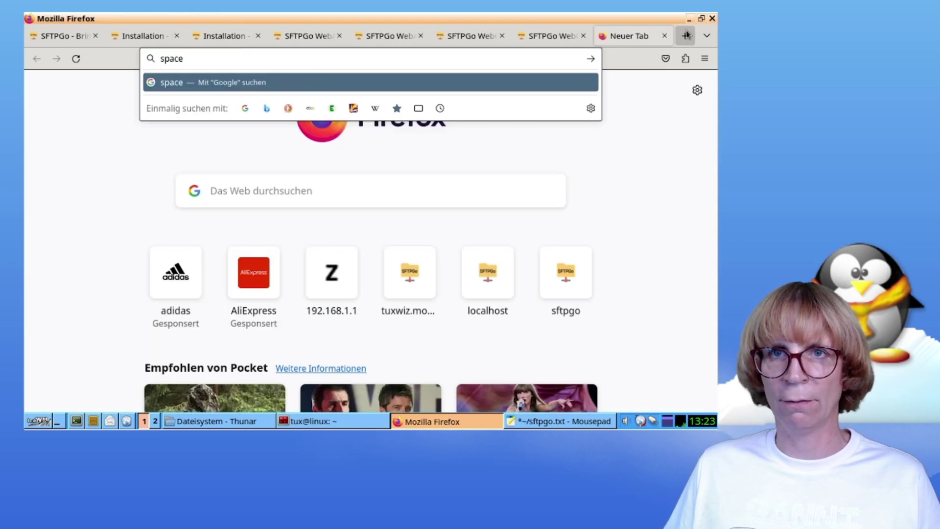
pyautogui.write('fun.ch')
pyautogui.press('Return')
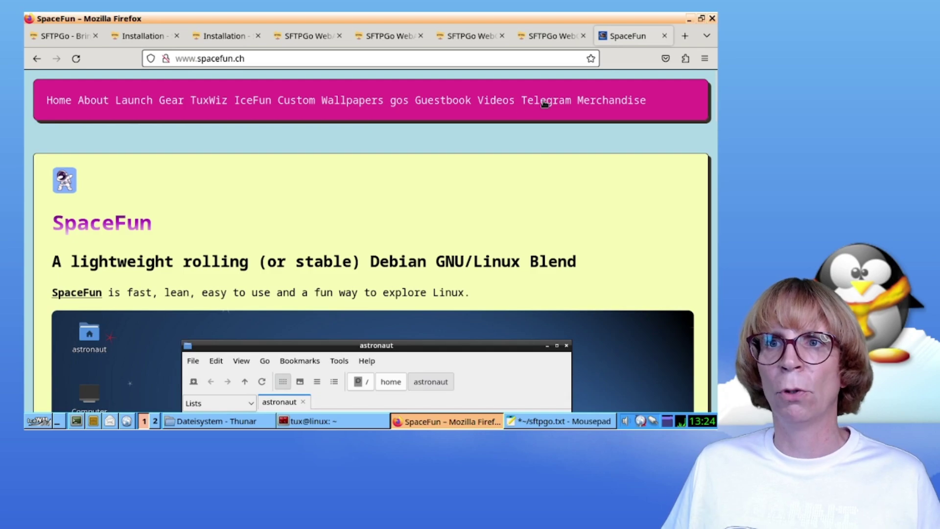
pyautogui.click(545, 102)
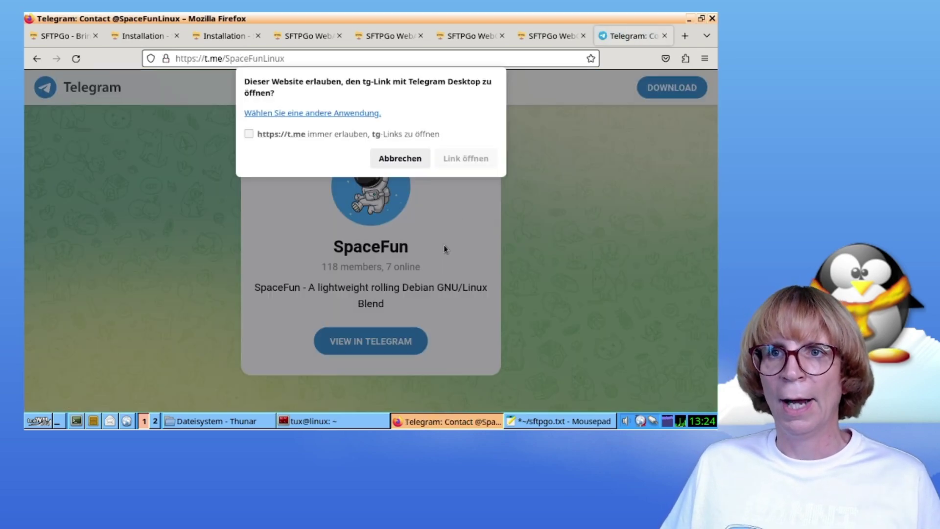
pyautogui.click(399, 159)
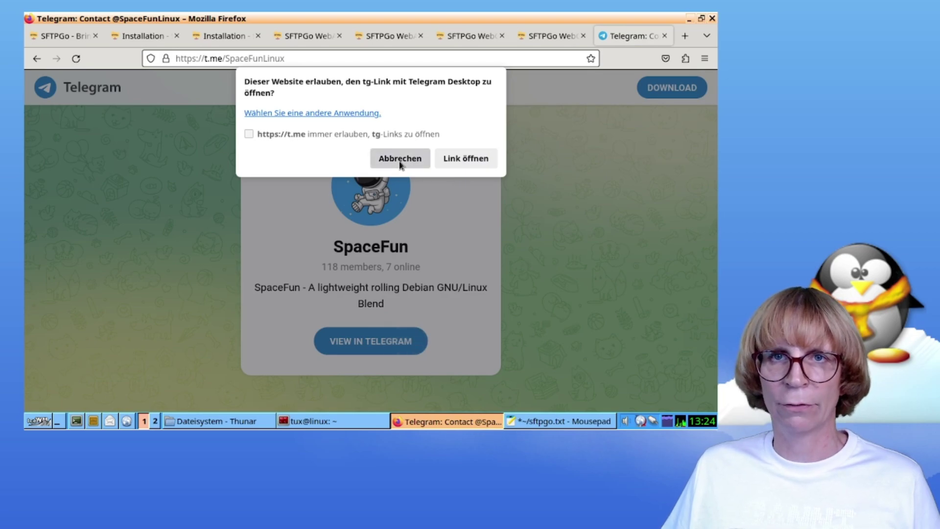